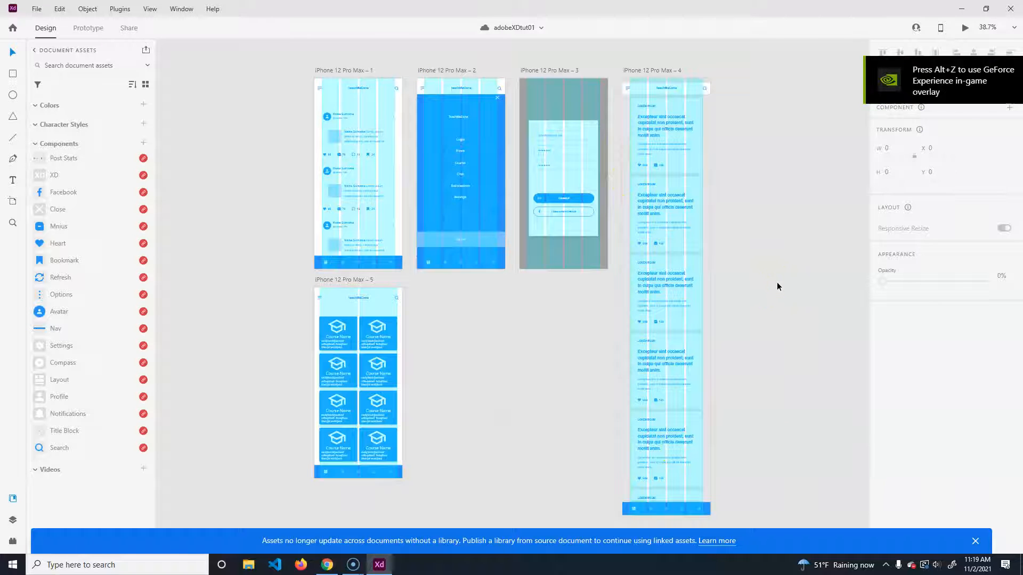
- Create a new document from the iPhone 12 Pro Max preset, skip the feedback survey and maximize the document's window
{"action": "left_click", "coordinate": [763, 286]}
{"action": "left_click", "coordinate": [767, 225]}
{"action": "left_click", "coordinate": [37, 9]}
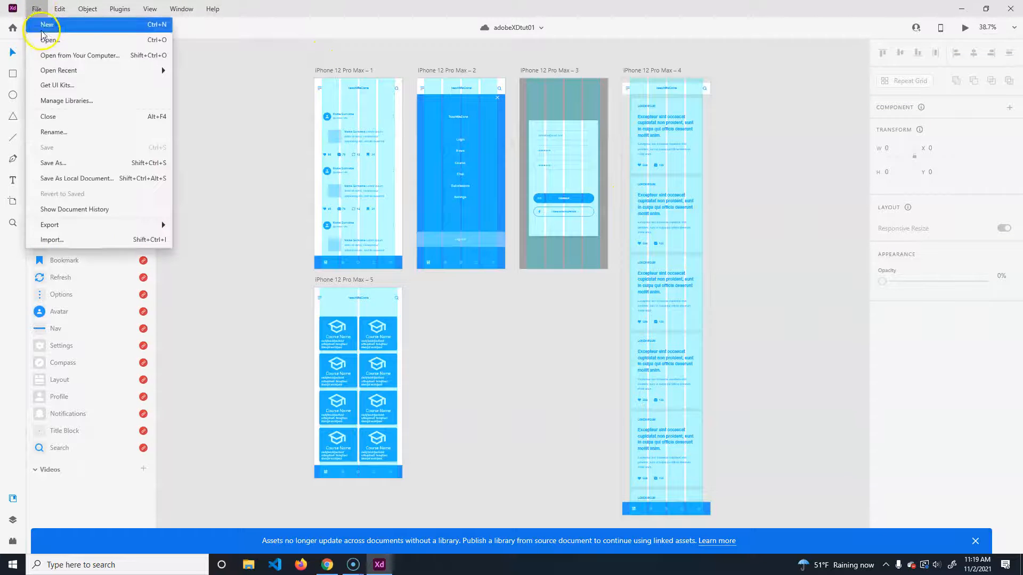
{"action": "left_click", "coordinate": [42, 23]}
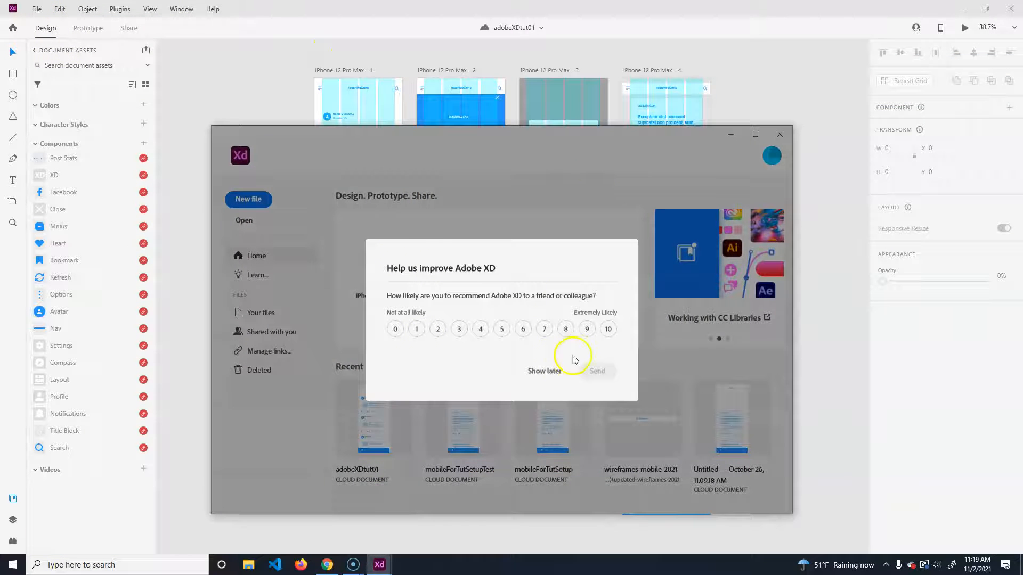
{"action": "left_click", "coordinate": [544, 372]}
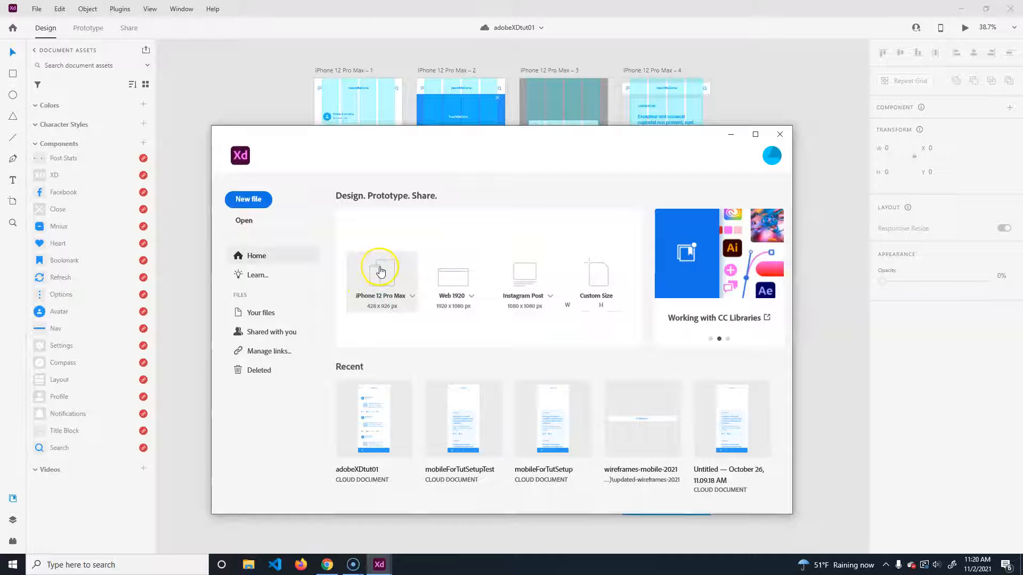
{"action": "left_click", "coordinate": [380, 272]}
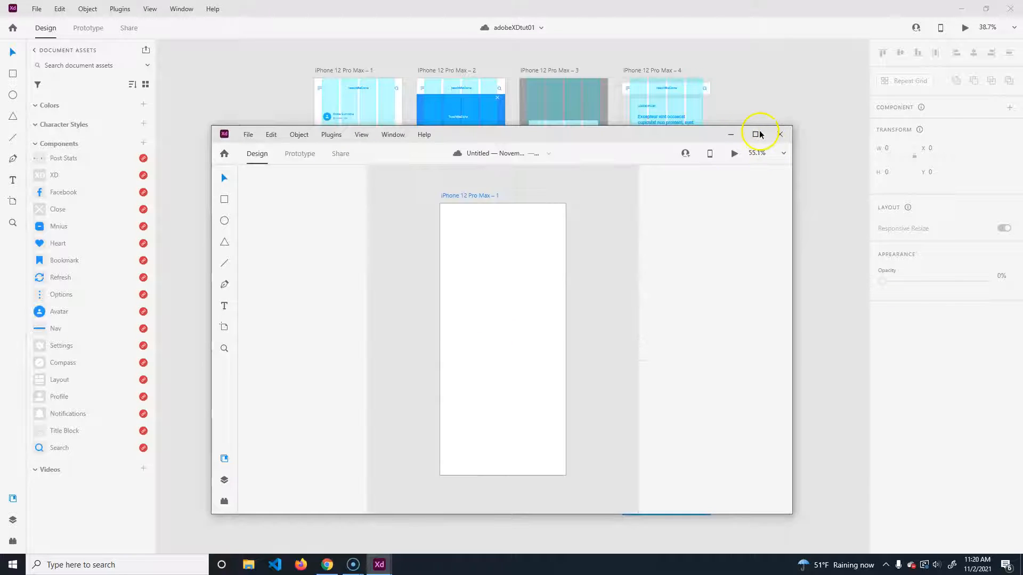
{"action": "left_click", "coordinate": [756, 136]}
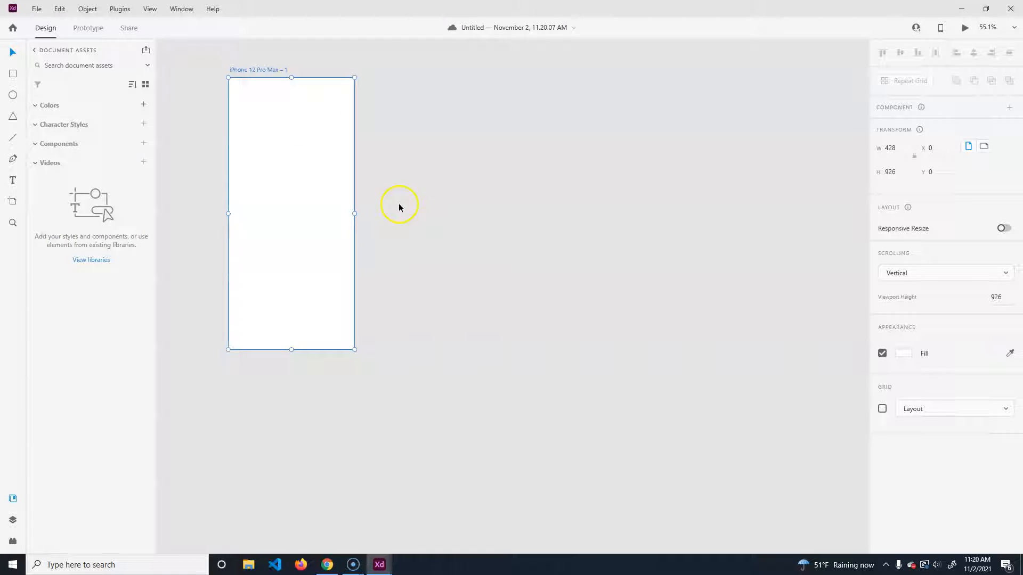
- Draw a landscape artboard about 982 by 561 px above and to the right of the iPhone artboard
{"action": "left_click_drag", "start_coordinate": [473, 115], "coordinate": [442, 262]}
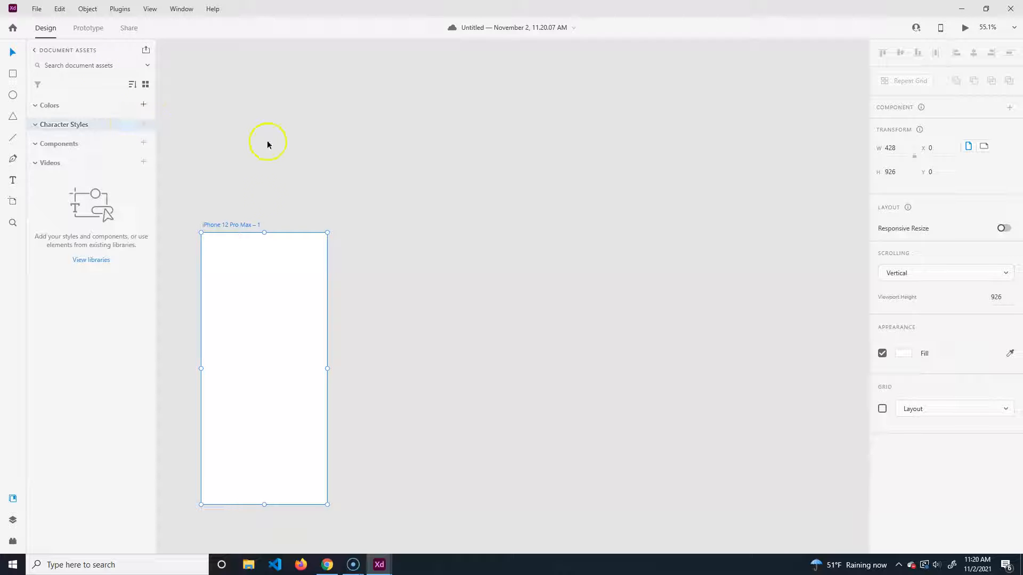
{"action": "left_click", "coordinate": [14, 204]}
{"action": "left_click_drag", "start_coordinate": [376, 68], "coordinate": [665, 233]}
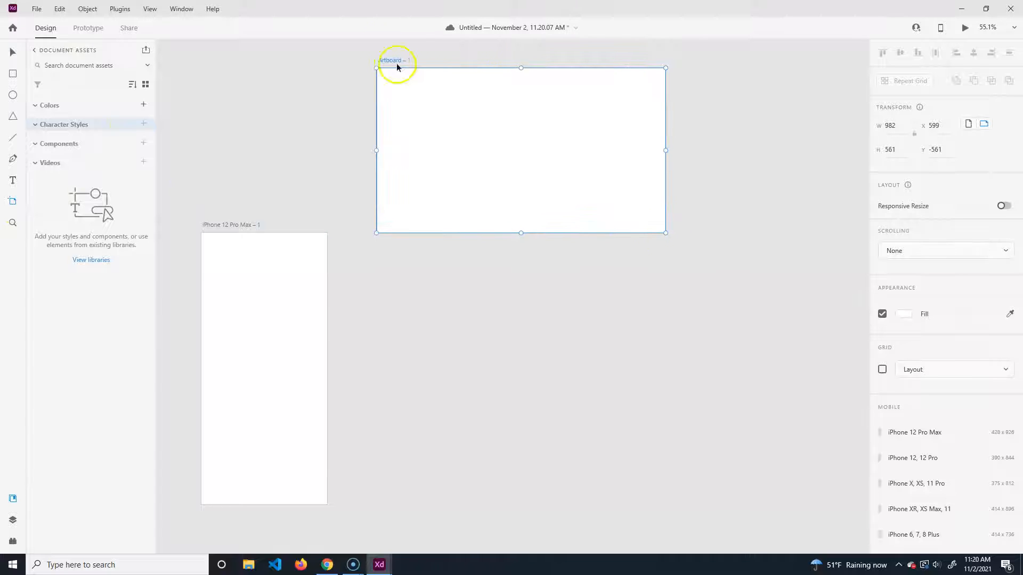
- Rename the new landscape artboard as brand and save the document
{"action": "left_click", "coordinate": [14, 52]}
{"action": "double_click", "coordinate": [400, 60]}
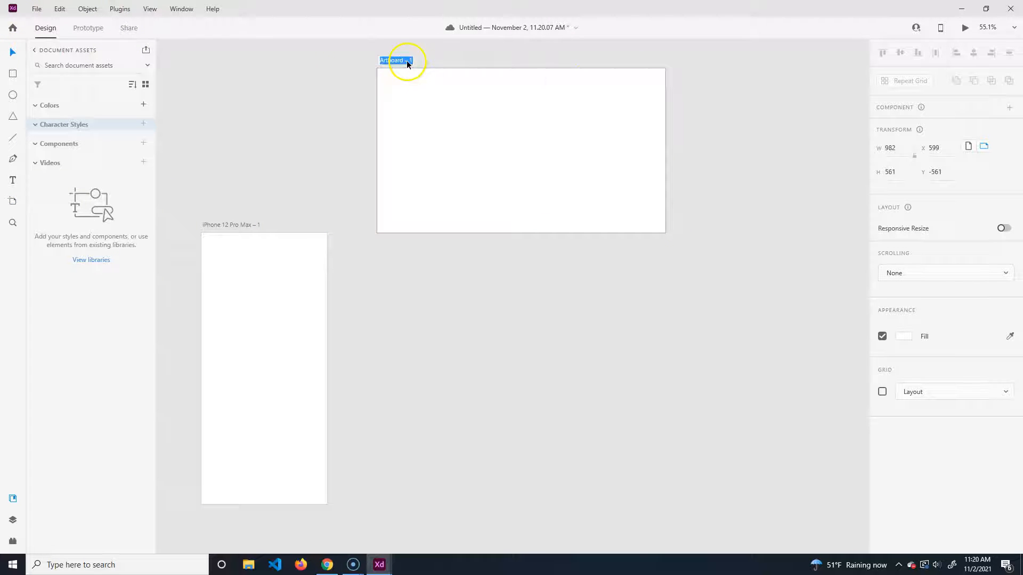
{"action": "type", "text": "brand"}
{"action": "key", "text": "Return"}
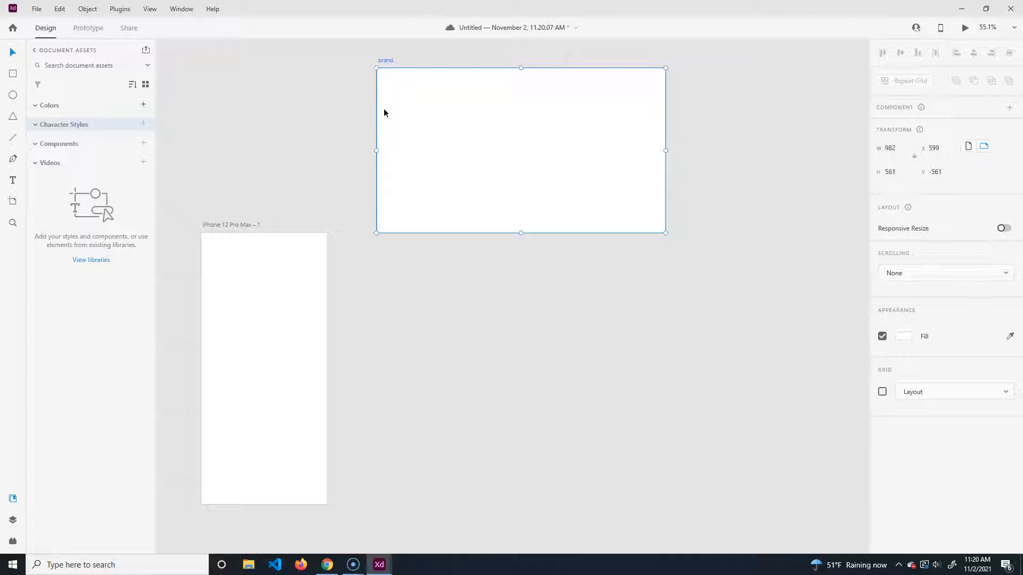
{"action": "key", "text": "ctrl+s"}
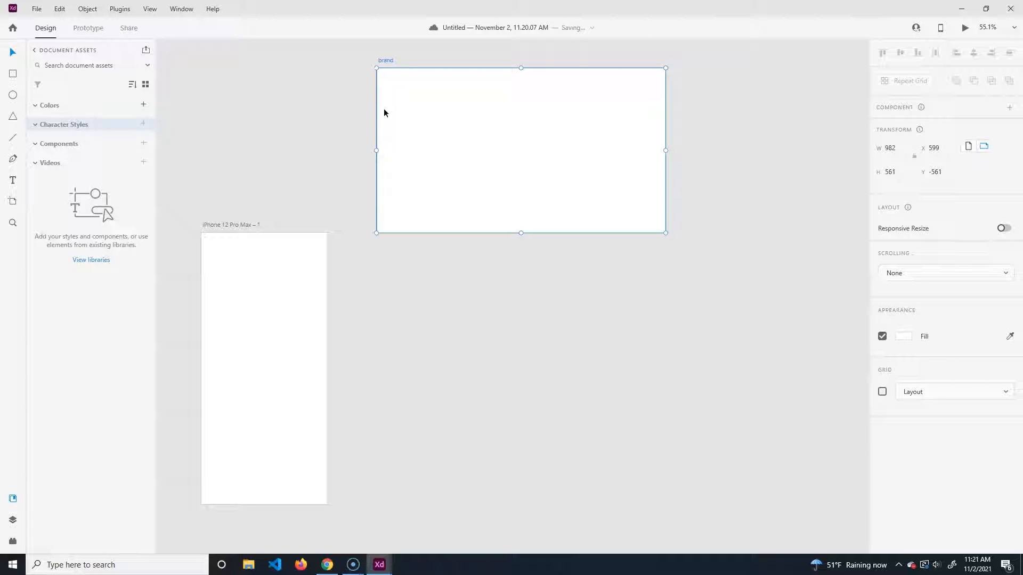
- Switch to the Chrome browser, load color.adobe.com and set the site to its dark theme
{"action": "left_click", "coordinate": [327, 565]}
{"action": "left_click", "coordinate": [85, 29]}
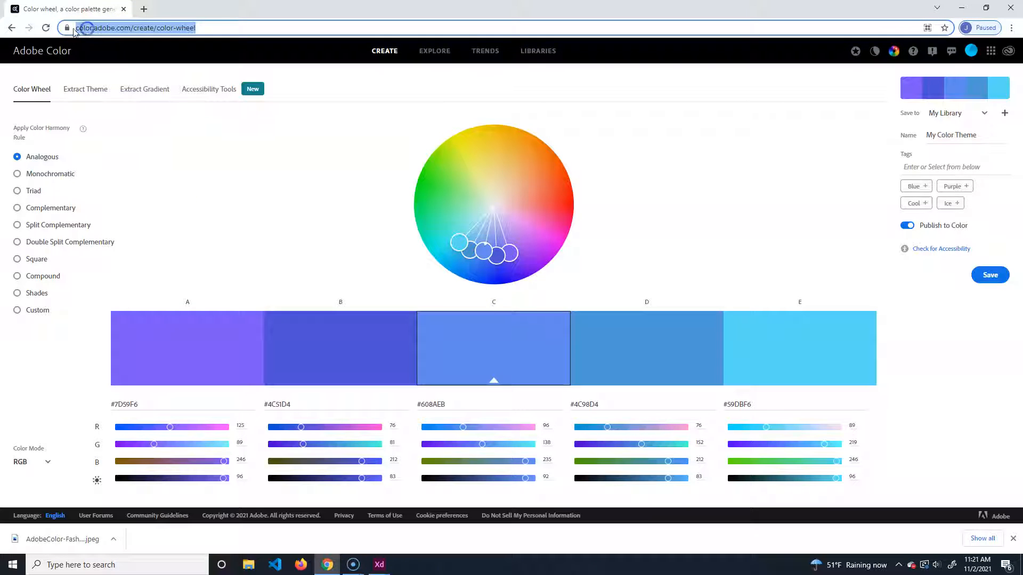
{"action": "left_click", "coordinate": [207, 28]}
{"action": "left_click_drag", "start_coordinate": [210, 28], "coordinate": [44, 29]}
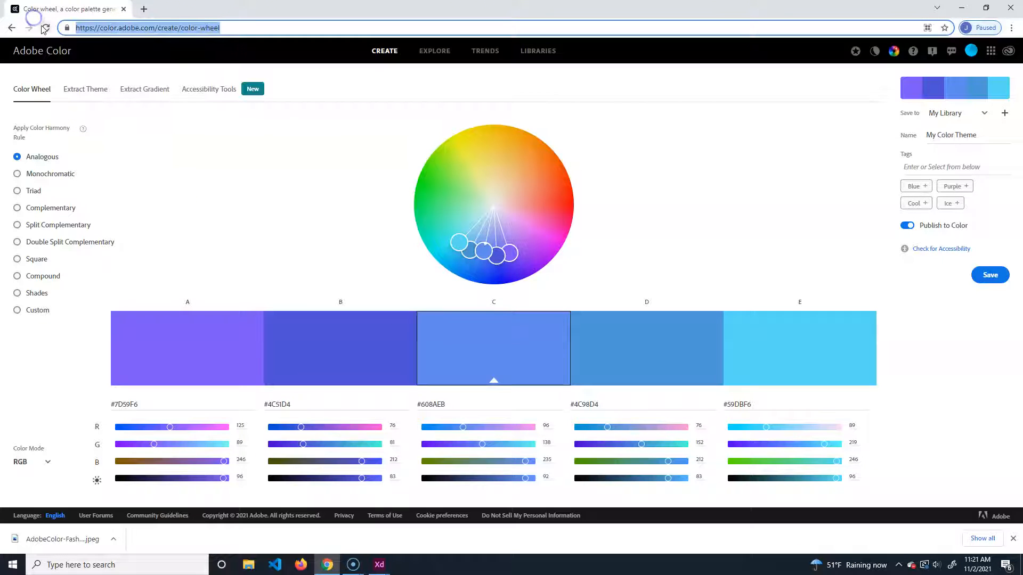
{"action": "type", "text": "color."}
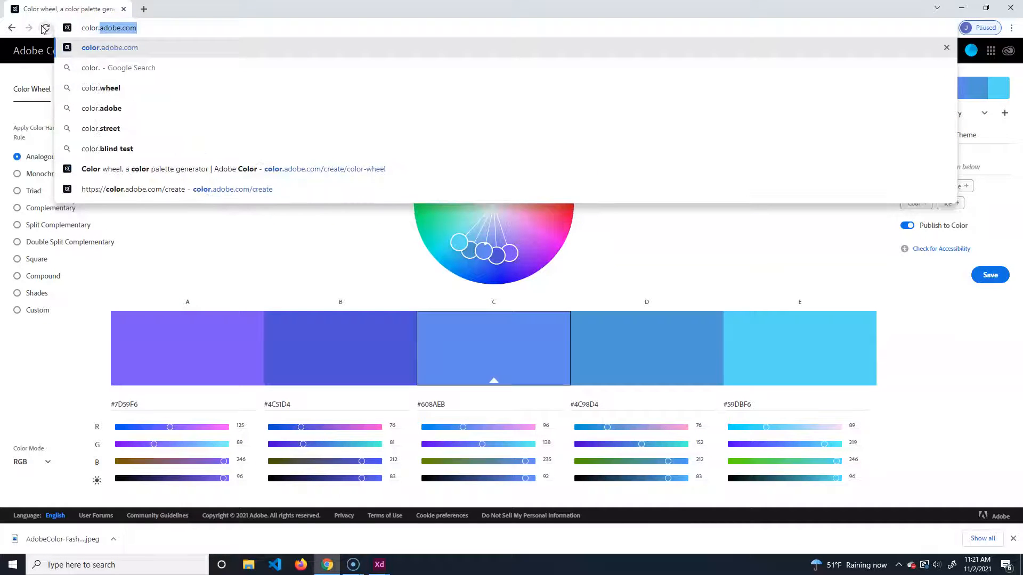
{"action": "key", "text": "Return"}
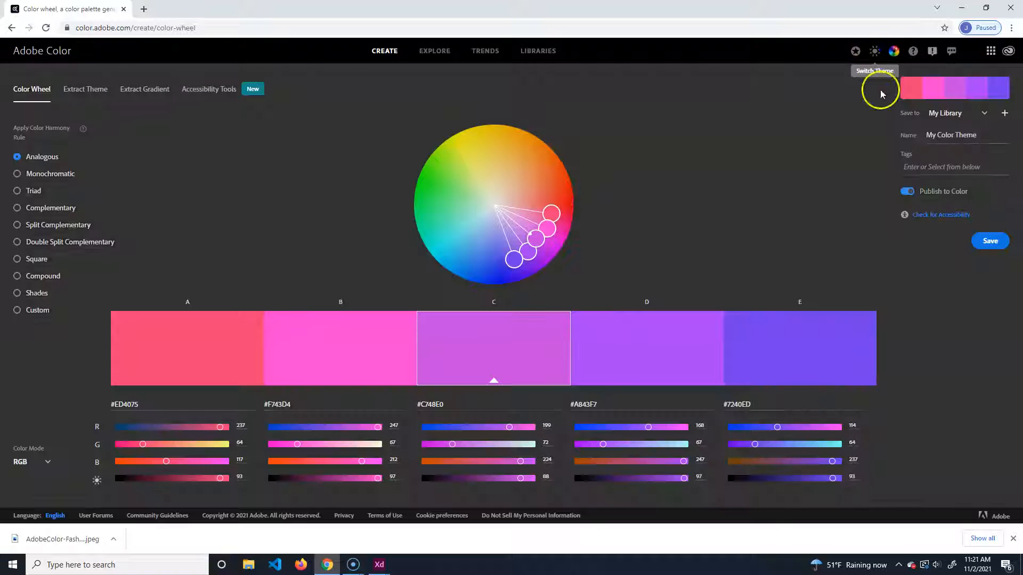
{"action": "left_click", "coordinate": [874, 53]}
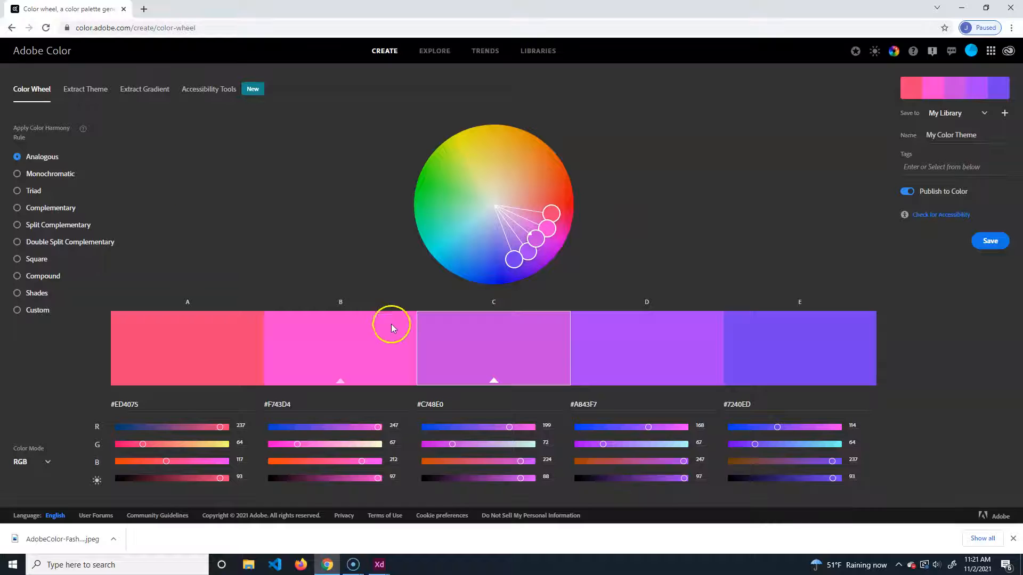
{"action": "left_click", "coordinate": [1013, 539]}
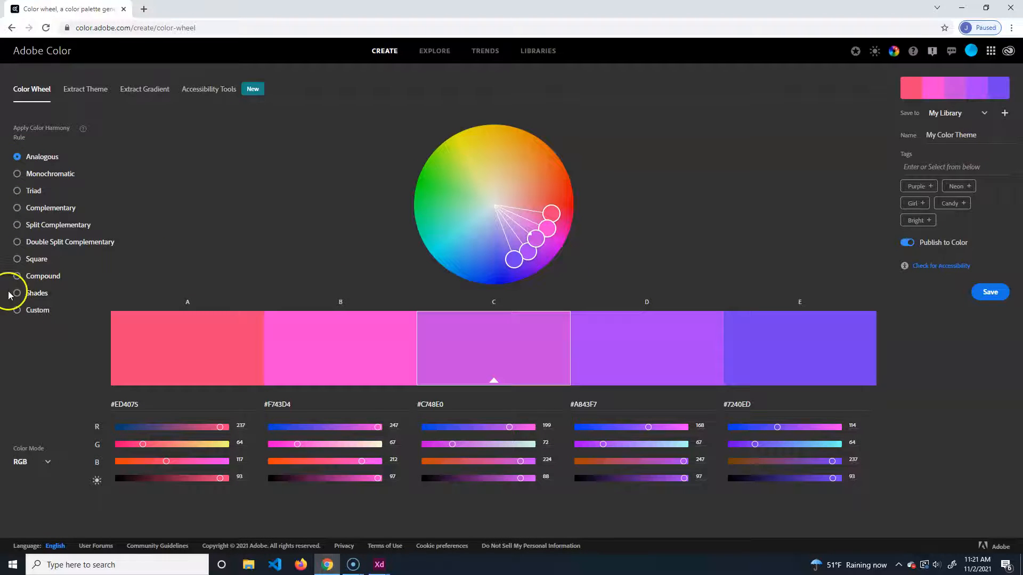
- Preview the color harmony rules from Monochromatic through Shades on the color wheel, ending on Analogous
{"action": "left_click", "coordinate": [18, 175]}
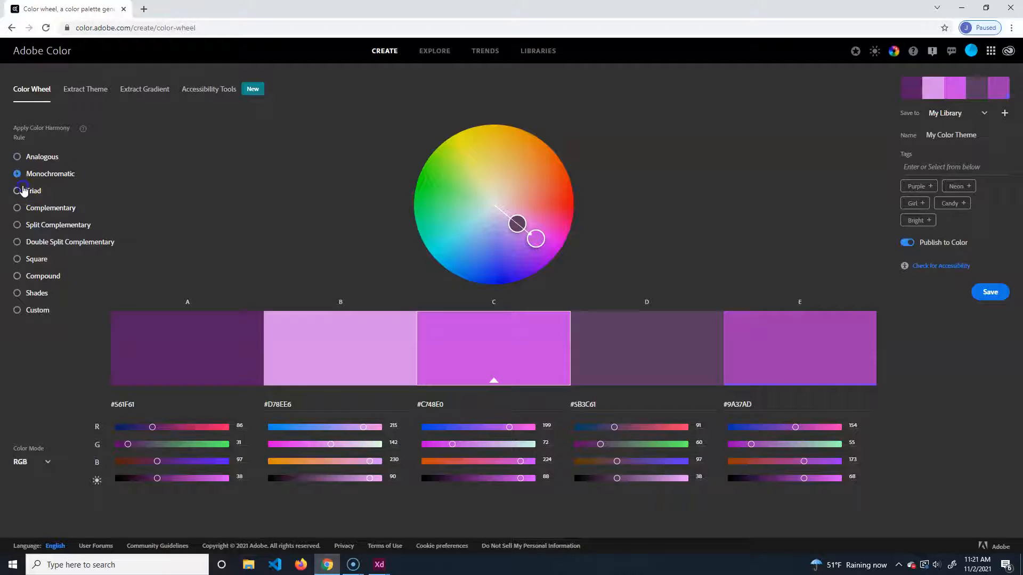
{"action": "left_click", "coordinate": [18, 192]}
{"action": "left_click", "coordinate": [17, 208]}
{"action": "left_click", "coordinate": [17, 224]}
{"action": "left_click", "coordinate": [18, 242]}
{"action": "left_click", "coordinate": [18, 259]}
{"action": "left_click", "coordinate": [19, 276]}
{"action": "left_click", "coordinate": [18, 293]}
{"action": "left_click", "coordinate": [17, 156]}
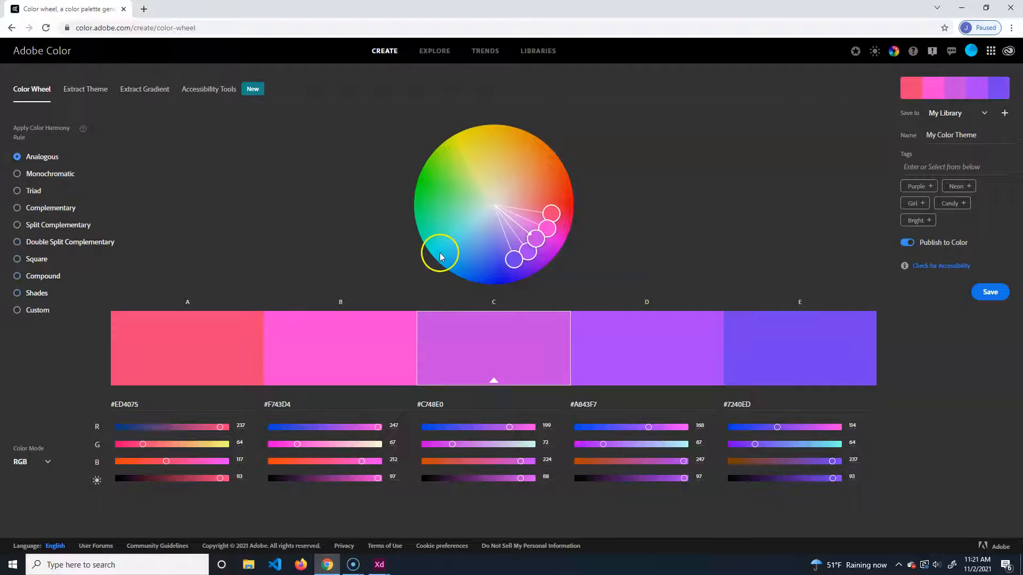
- Rearrange the Analogous palette on the color wheel into pink, purple, blue, light blue and mint green
{"action": "mouse_move", "coordinate": [559, 212]}
{"action": "left_mouse_down"}
{"action": "mouse_move", "coordinate": [539, 169]}
{"action": "mouse_move", "coordinate": [524, 167]}
{"action": "left_mouse_up"}
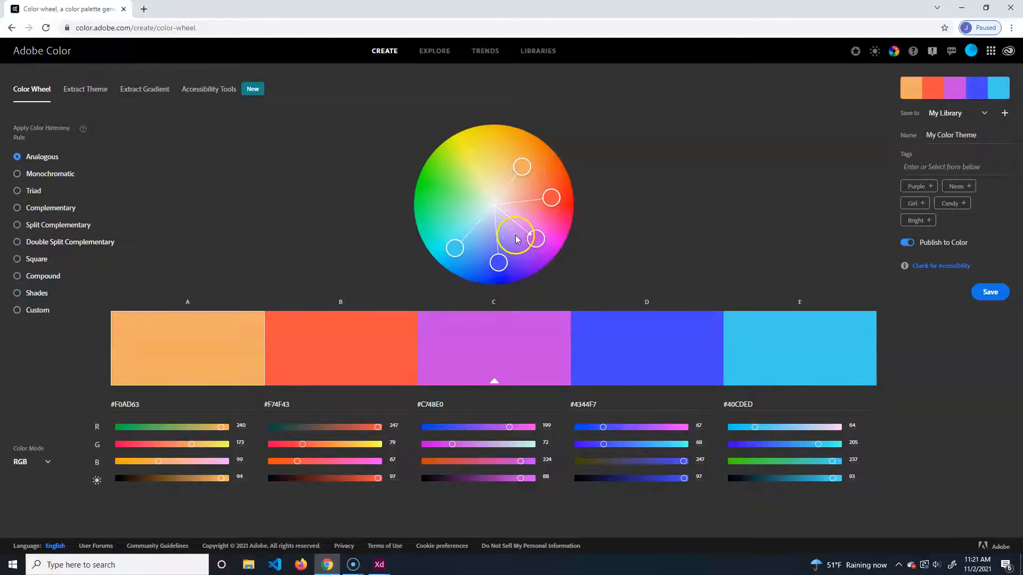
{"action": "left_click_drag", "start_coordinate": [539, 254], "coordinate": [490, 265]}
{"action": "left_click_drag", "start_coordinate": [427, 198], "coordinate": [459, 198]}
{"action": "left_click_drag", "start_coordinate": [444, 246], "coordinate": [462, 237]}
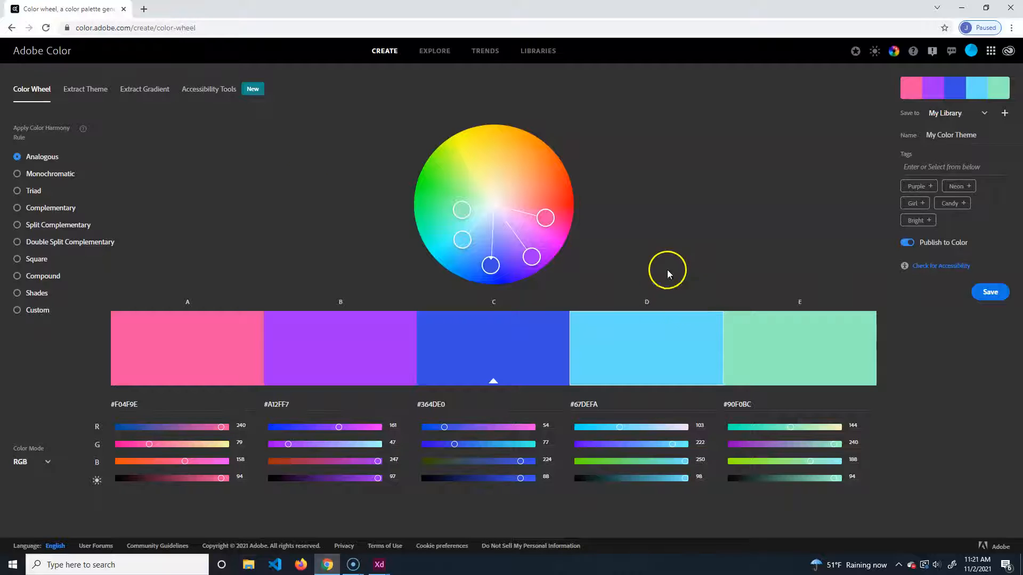
- Open theme extraction, then save the Teach Me Cone home page banner to the Desktop as homePageBanner.jpg
{"action": "left_click", "coordinate": [85, 89]}
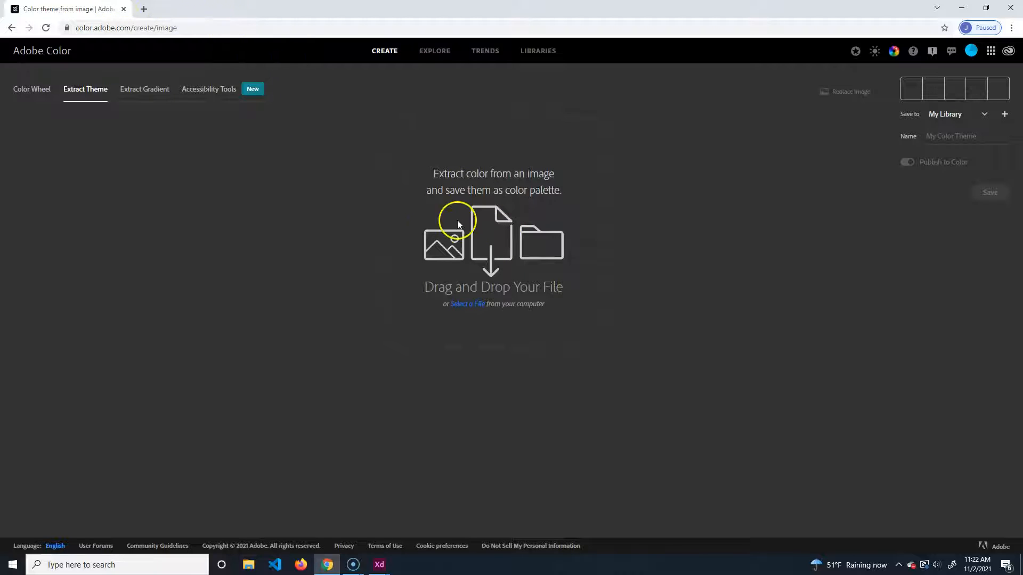
{"action": "left_click", "coordinate": [144, 9]}
{"action": "type", "text": "tea"}
{"action": "key", "text": "Return"}
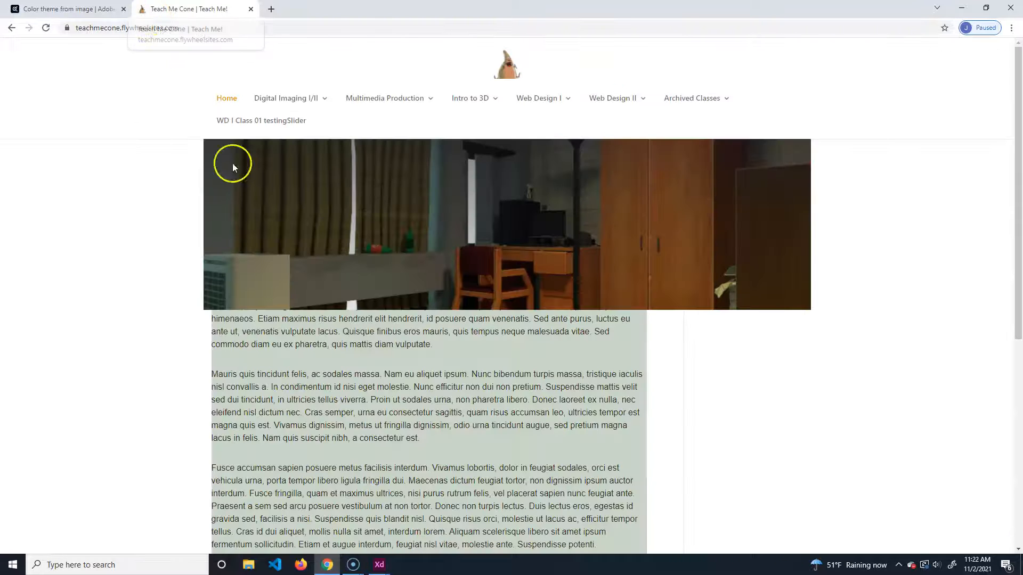
{"action": "right_click", "coordinate": [487, 241]}
{"action": "left_click", "coordinate": [551, 261]}
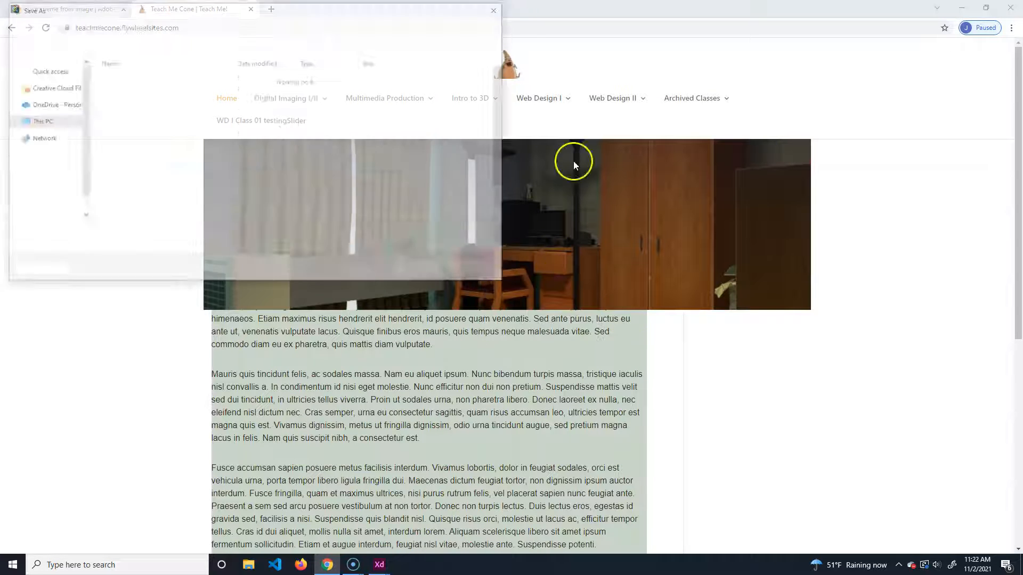
{"action": "left_click", "coordinate": [48, 85]}
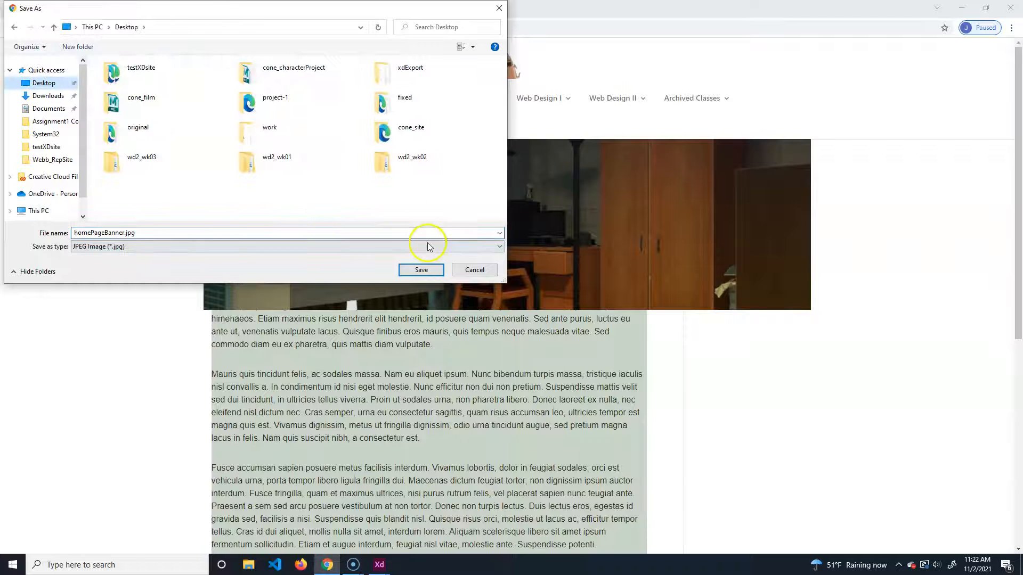
{"action": "left_click", "coordinate": [423, 268]}
- Extract a color theme from the downloaded homePageBanner.jpg by dropping the file onto Adobe Color's Extract Theme area
{"action": "left_click", "coordinate": [69, 9]}
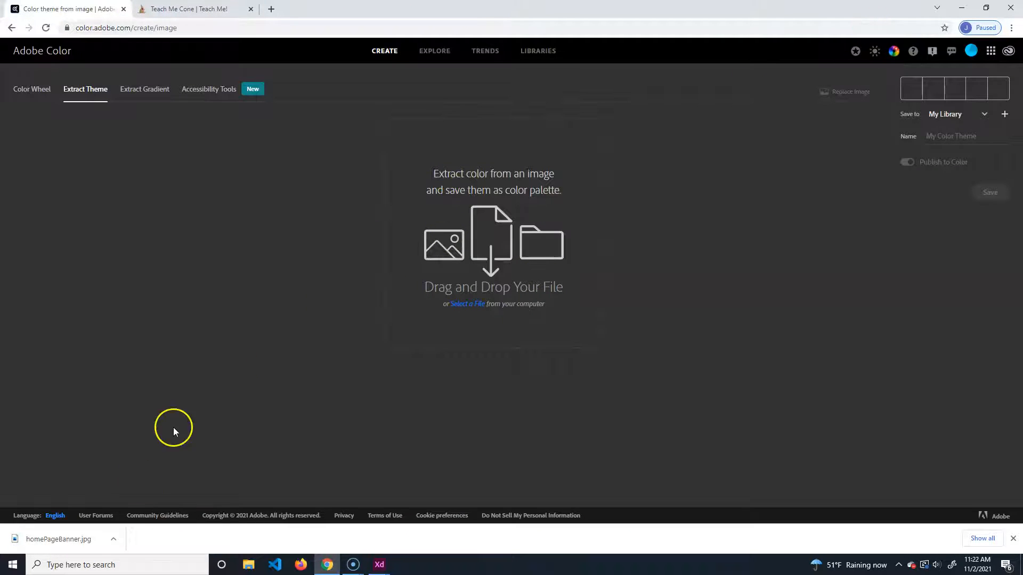
{"action": "left_click", "coordinate": [113, 539]}
{"action": "left_click", "coordinate": [159, 502]}
{"action": "left_click_drag", "start_coordinate": [351, 116], "coordinate": [748, 155]}
{"action": "left_click_drag", "start_coordinate": [607, 356], "coordinate": [453, 213]}
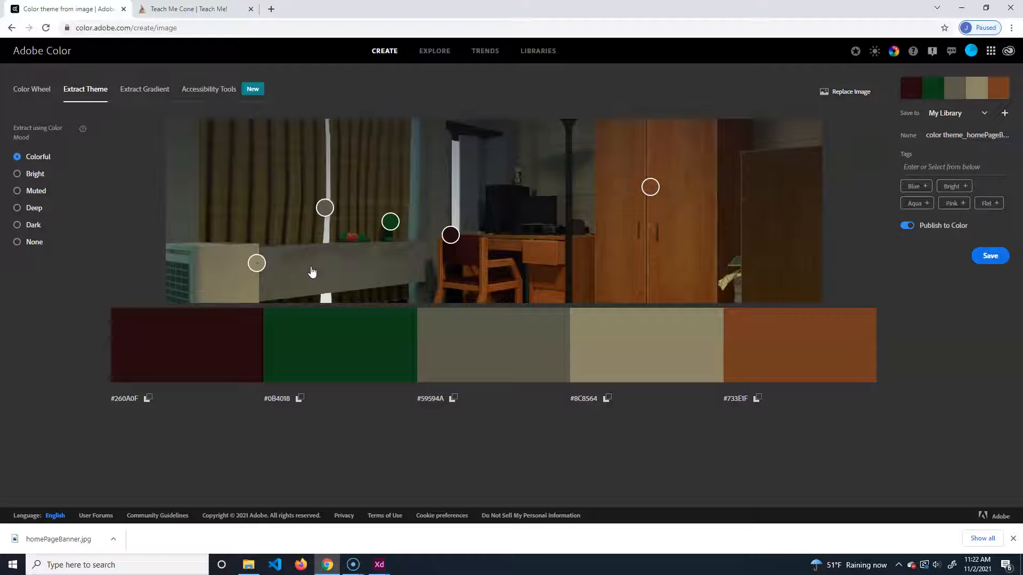
- Compare the color moods for the banner's extracted theme, including Bright, Muted, Dark and None, ending on Colorful
{"action": "left_click", "coordinate": [33, 173]}
{"action": "left_click", "coordinate": [34, 192]}
{"action": "left_click", "coordinate": [35, 230]}
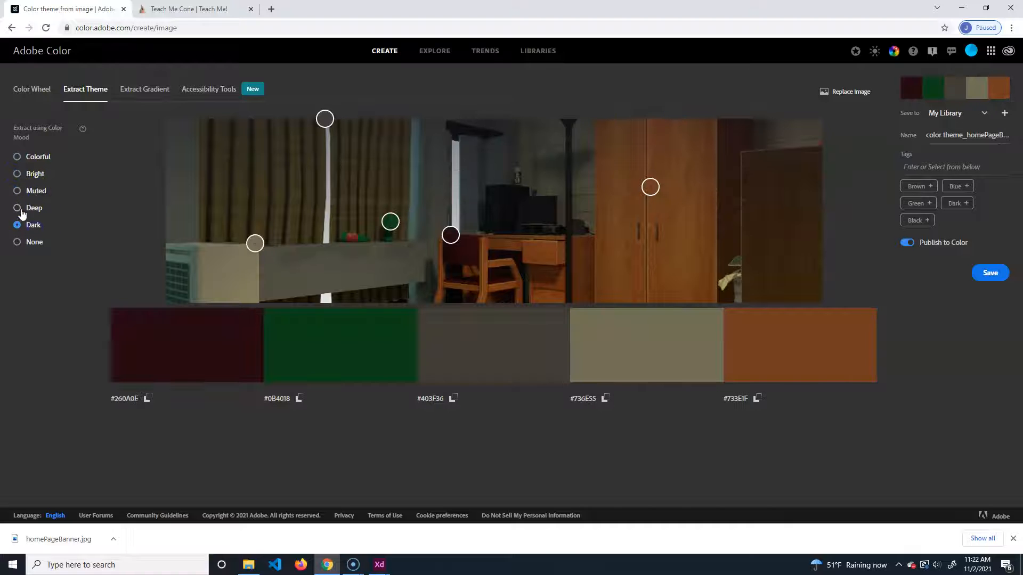
{"action": "left_click", "coordinate": [31, 243]}
{"action": "left_click", "coordinate": [45, 158]}
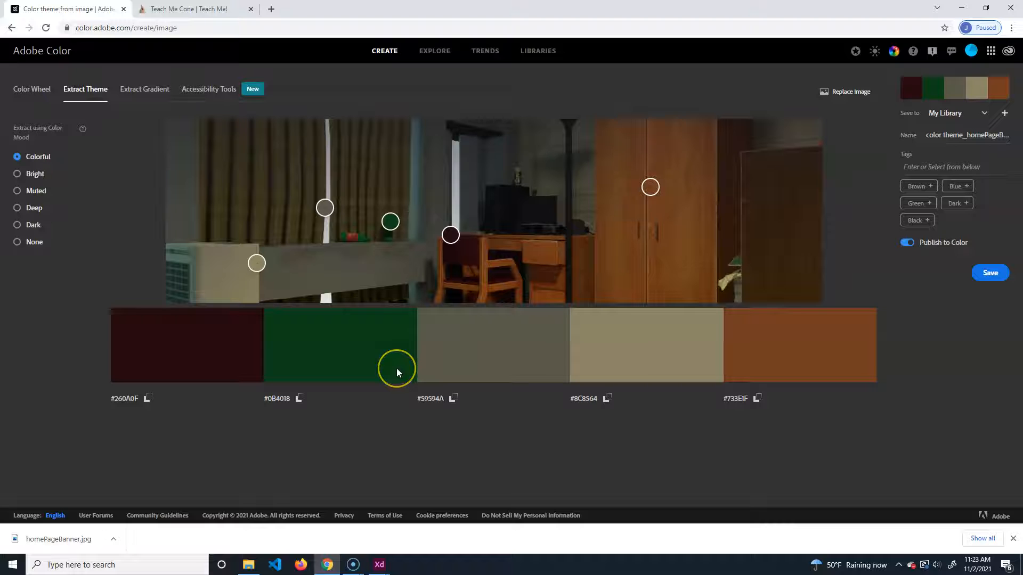
{"action": "left_click", "coordinate": [1013, 539]}
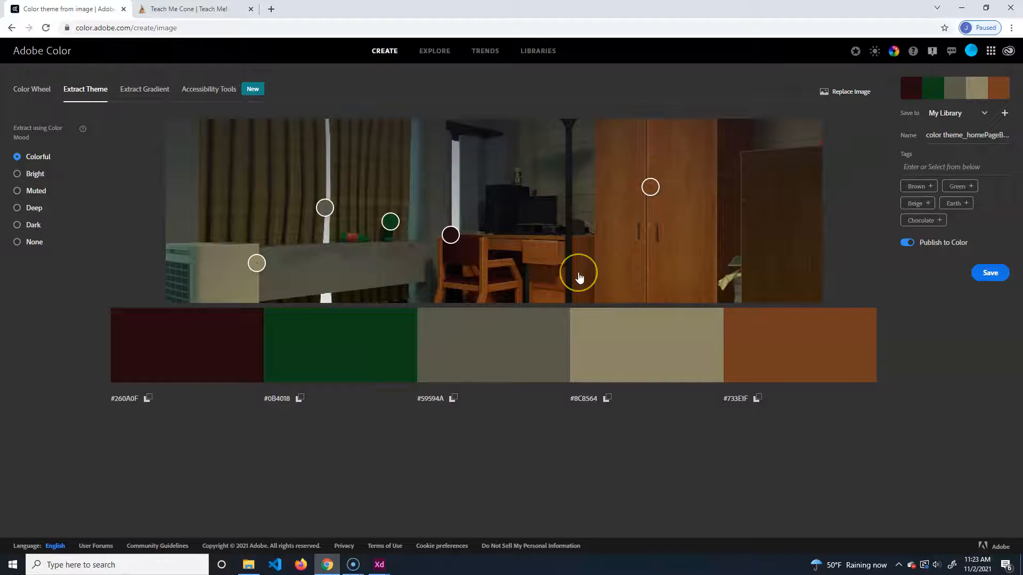
- Look over the contrast checker, the color wheel and the saved libraries, ending on the color trends page
{"action": "left_click", "coordinate": [214, 90]}
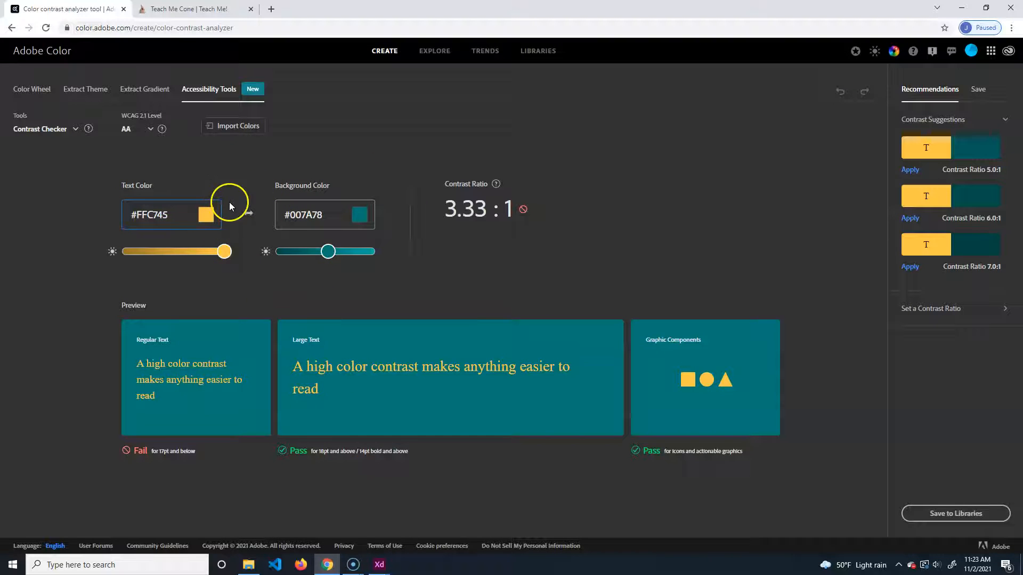
{"action": "left_click", "coordinate": [32, 89]}
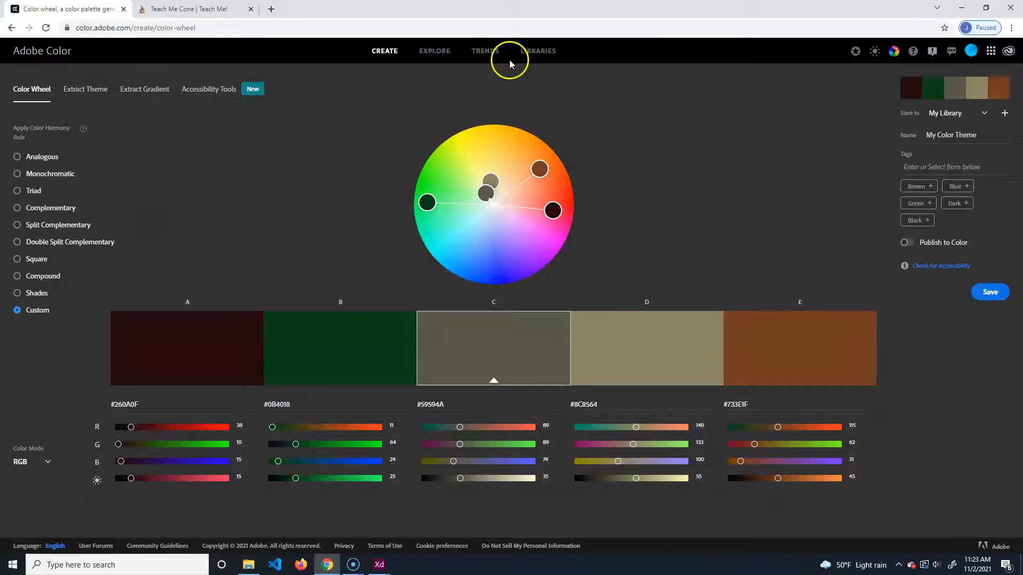
{"action": "left_click", "coordinate": [486, 51]}
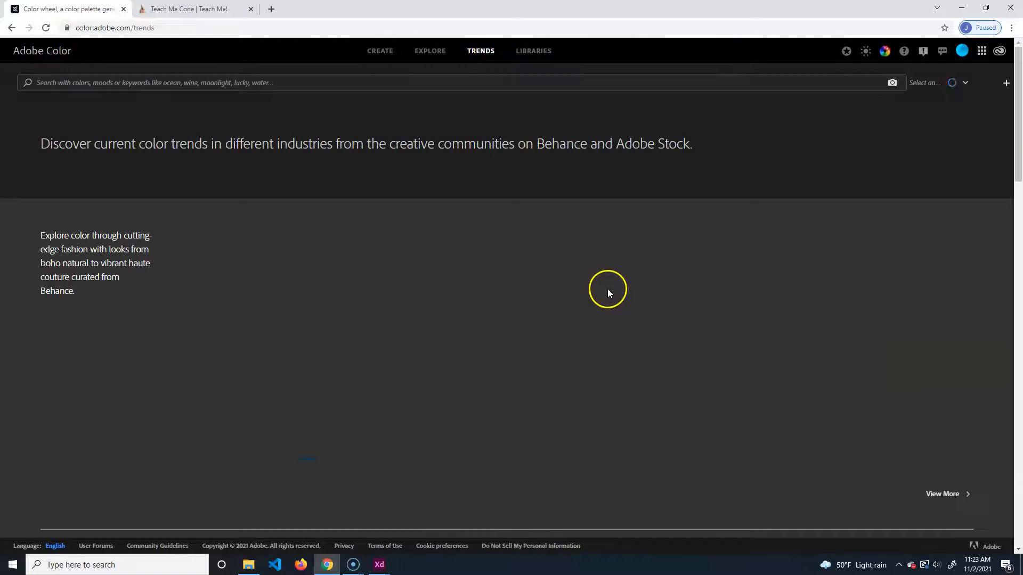
{"action": "left_click", "coordinate": [537, 51]}
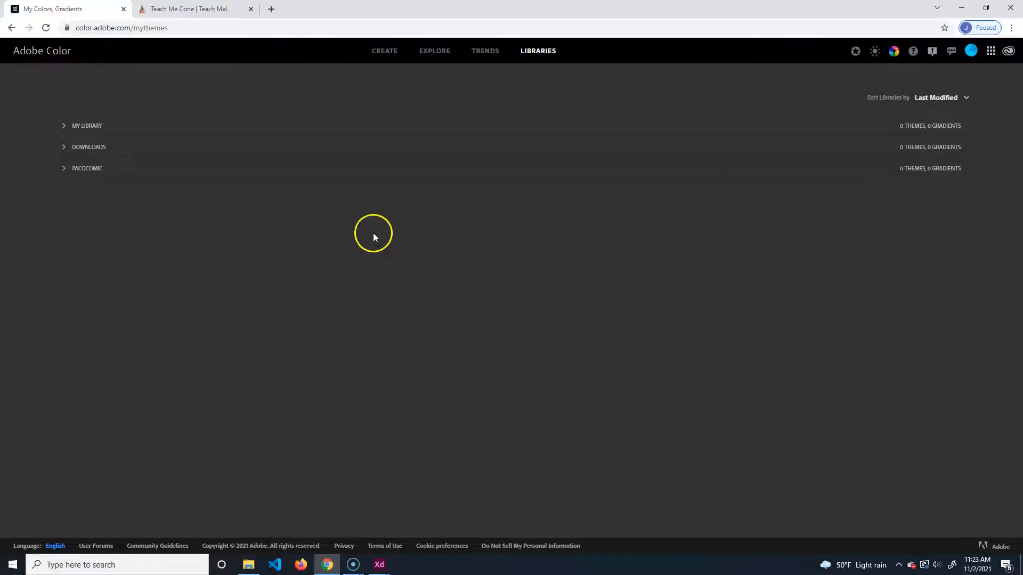
{"action": "left_click", "coordinate": [476, 53]}
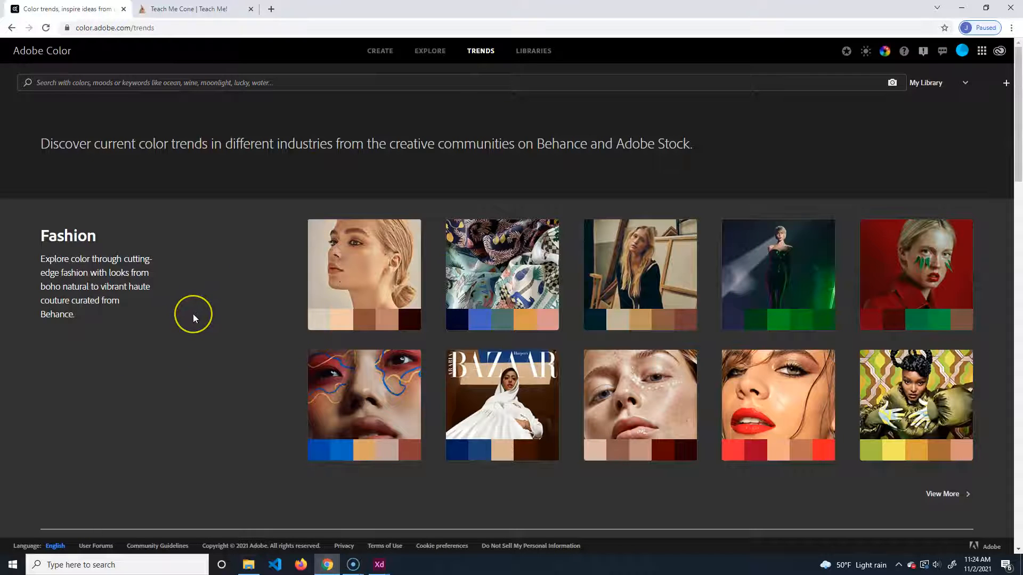
{"action": "left_click", "coordinate": [245, 347]}
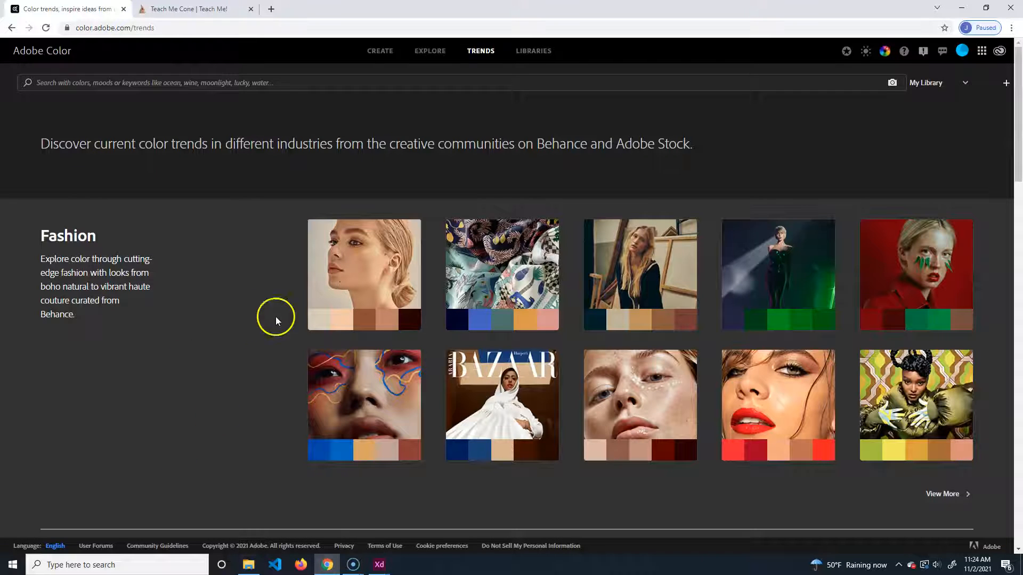
- Look through the color trend categories from Fashion, Graphic Design and Illustration down to Wilderness, Flavour and Travel, returning to Fashion
{"action": "scroll", "coordinate": [237, 295], "scroll_direction": "down", "scroll_amount": 4}
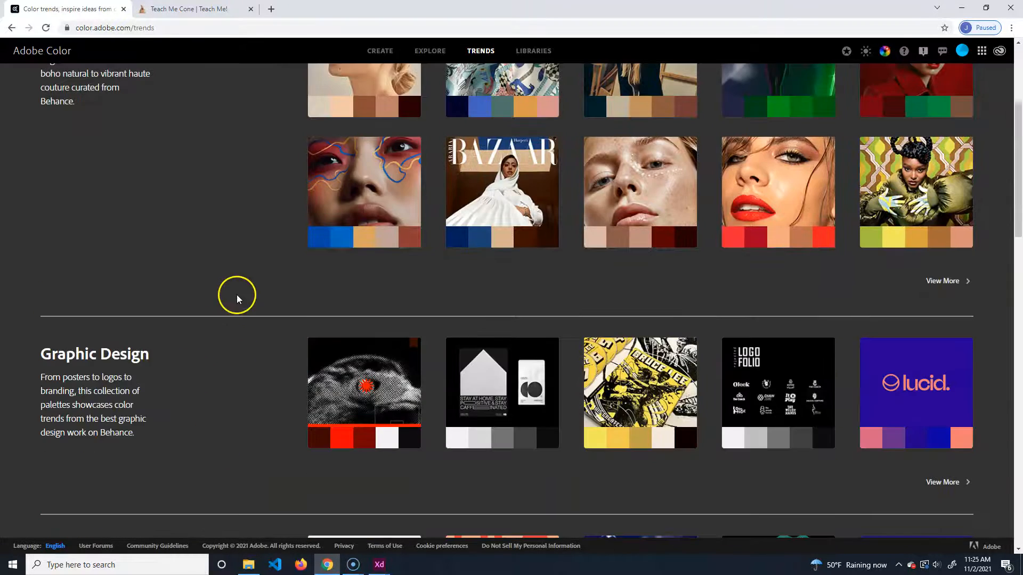
{"action": "scroll", "coordinate": [237, 295], "scroll_direction": "down", "scroll_amount": 2}
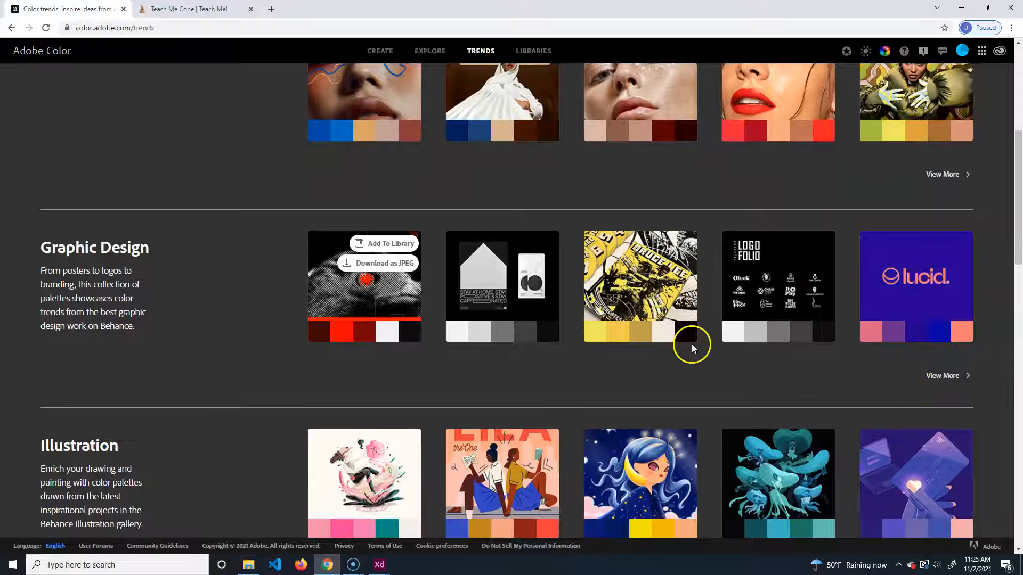
{"action": "scroll", "coordinate": [137, 304], "scroll_direction": "down", "scroll_amount": 3}
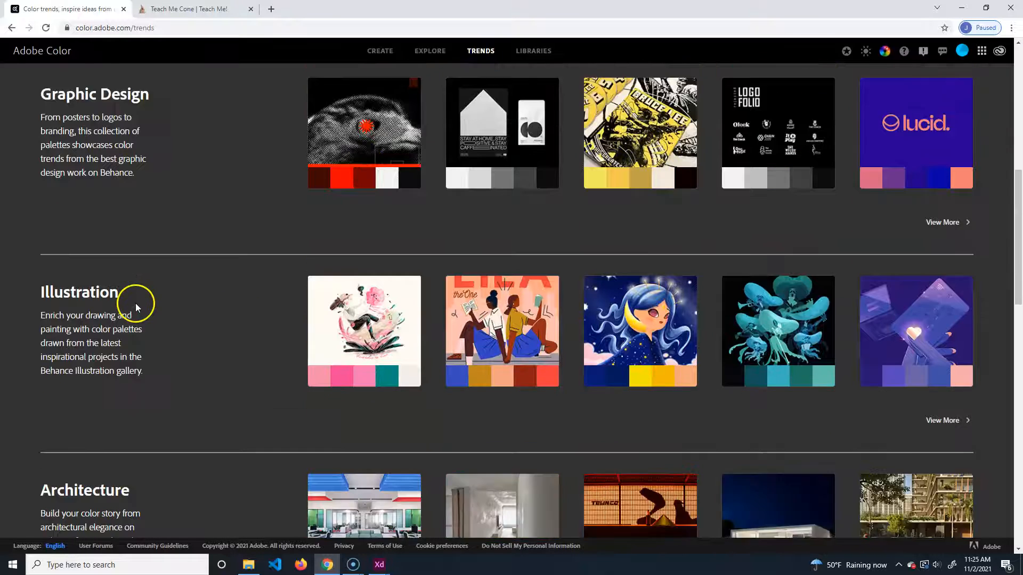
{"action": "scroll", "coordinate": [281, 365], "scroll_direction": "down", "scroll_amount": 1}
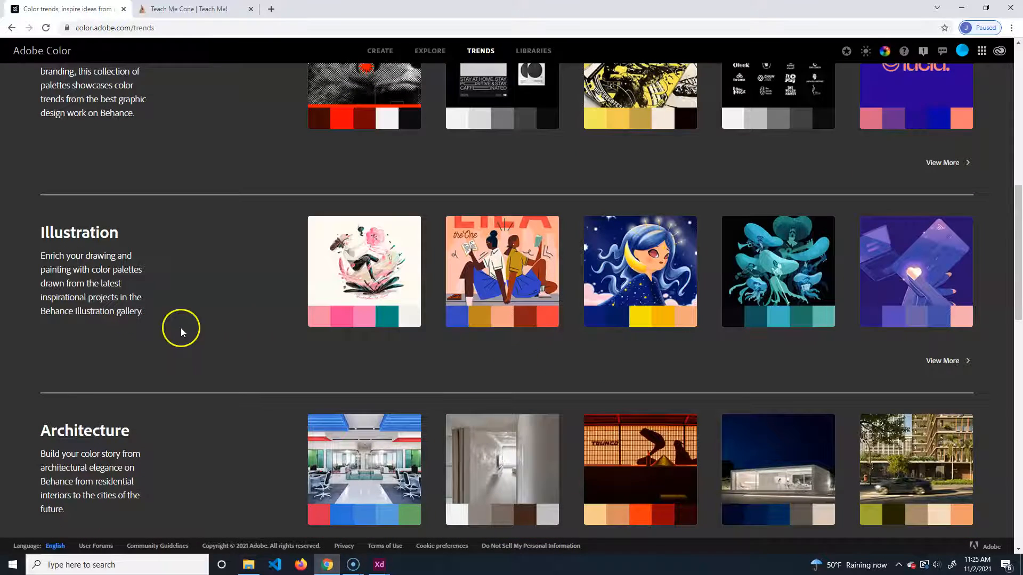
{"action": "scroll", "coordinate": [171, 413], "scroll_direction": "down", "scroll_amount": 3}
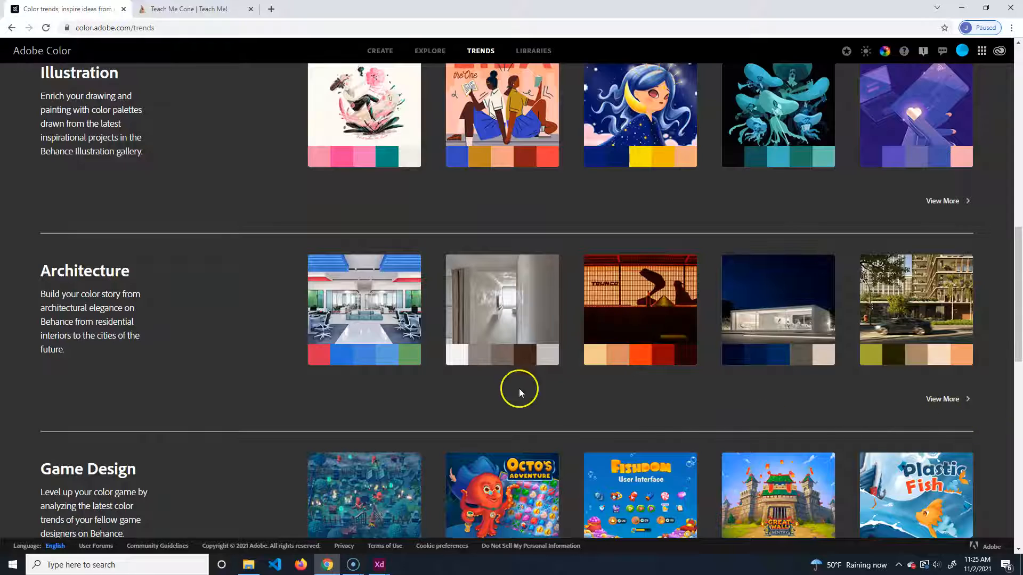
{"action": "scroll", "coordinate": [185, 394], "scroll_direction": "down", "scroll_amount": 3}
{"action": "scroll", "coordinate": [219, 389], "scroll_direction": "up", "scroll_amount": 12}
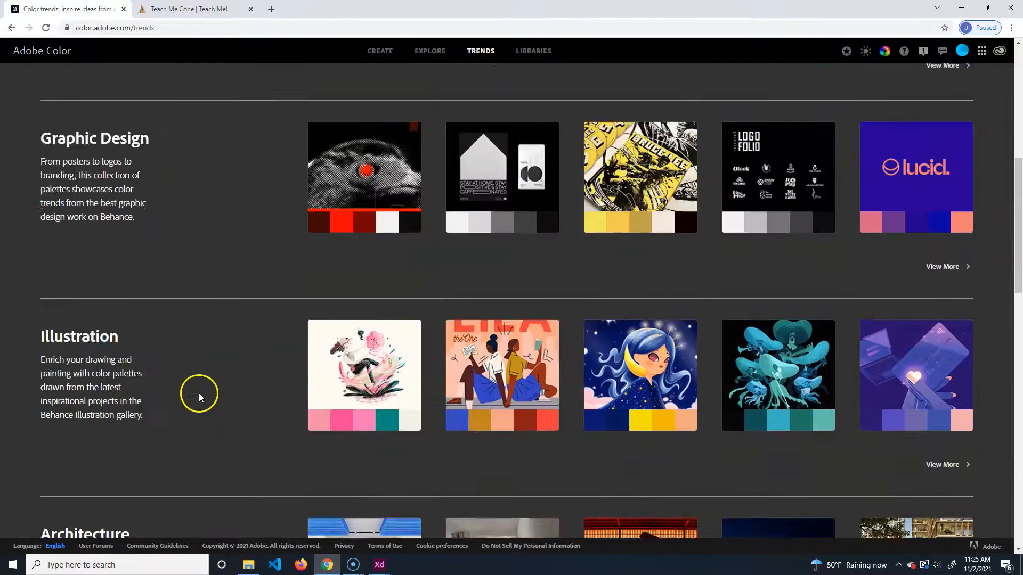
{"action": "scroll", "coordinate": [201, 359], "scroll_direction": "down", "scroll_amount": 12}
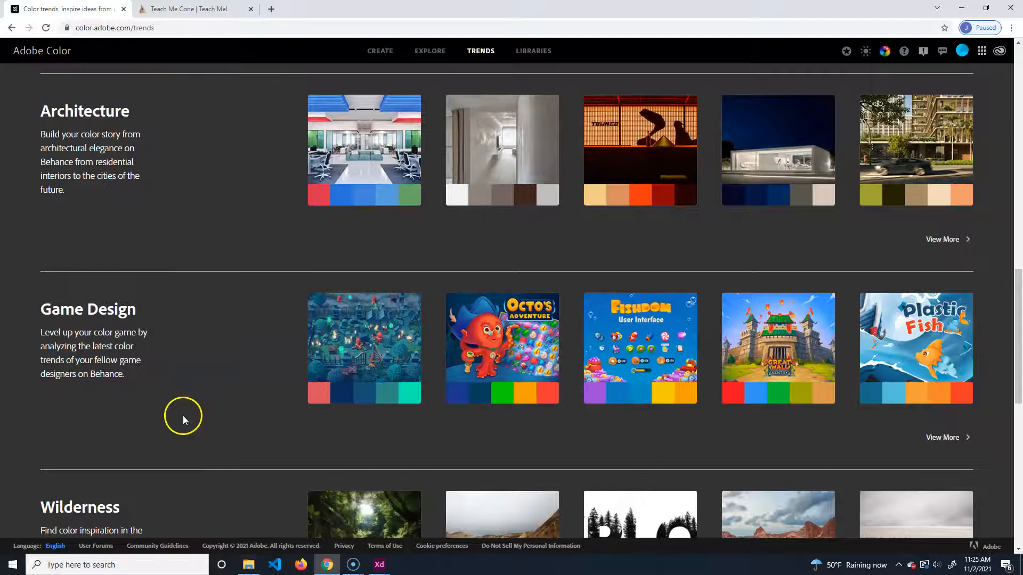
{"action": "scroll", "coordinate": [184, 416], "scroll_direction": "down", "scroll_amount": 4}
{"action": "scroll", "coordinate": [228, 427], "scroll_direction": "down", "scroll_amount": 4}
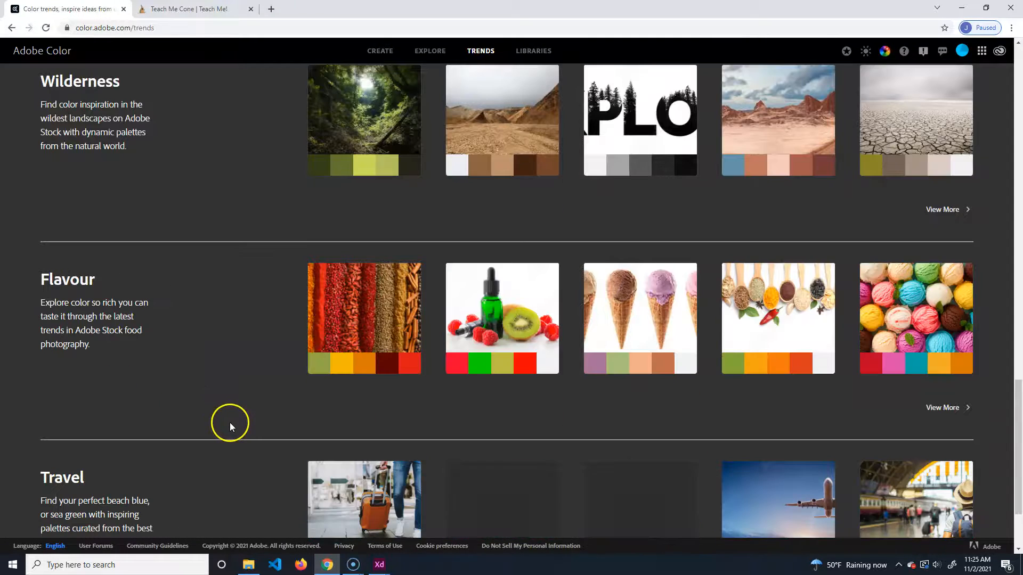
{"action": "scroll", "coordinate": [199, 435], "scroll_direction": "down", "scroll_amount": 2}
{"action": "scroll", "coordinate": [228, 430], "scroll_direction": "up", "scroll_amount": 3}
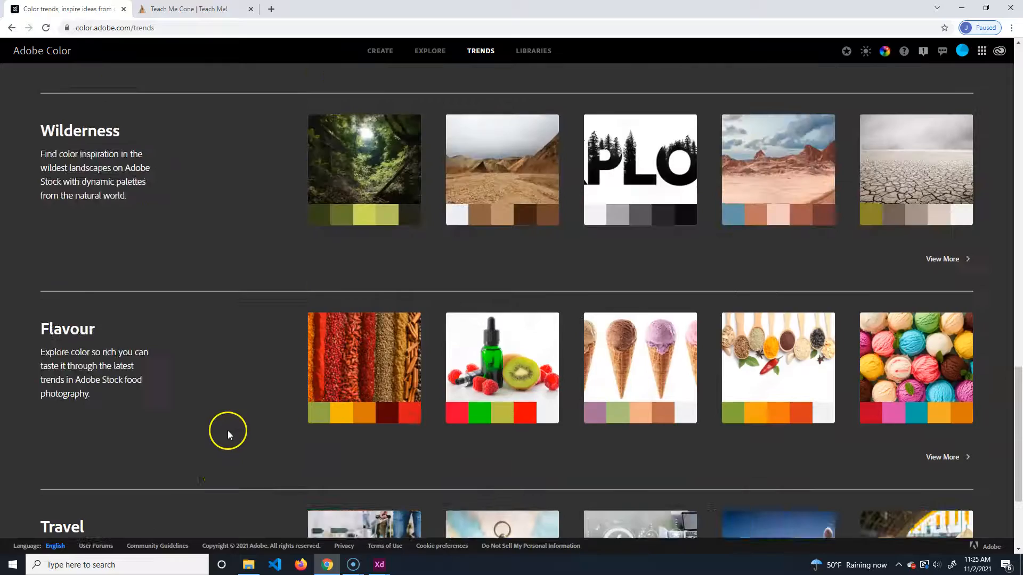
{"action": "scroll", "coordinate": [224, 430], "scroll_direction": "up", "scroll_amount": 10}
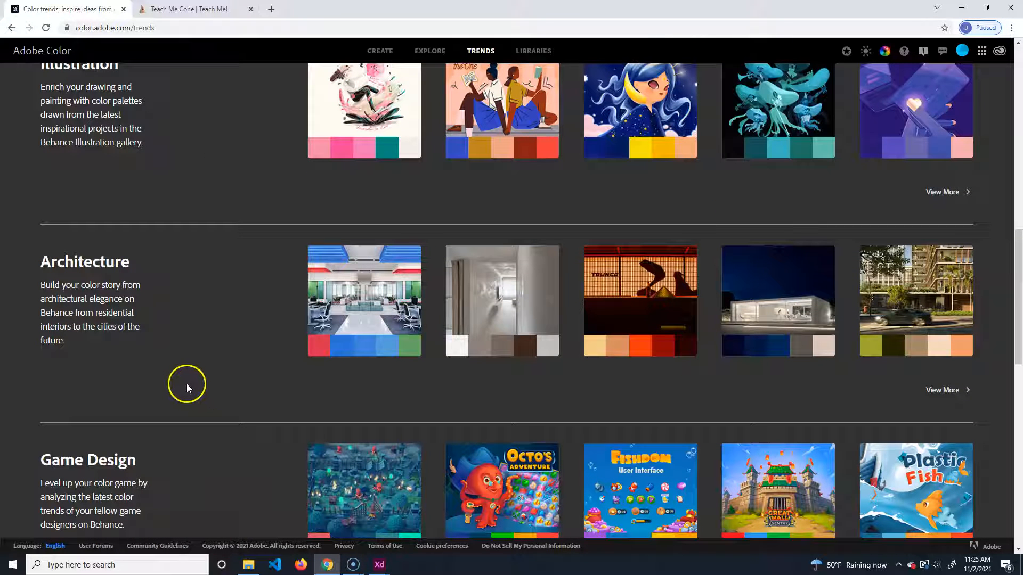
{"action": "scroll", "coordinate": [167, 403], "scroll_direction": "up", "scroll_amount": 4}
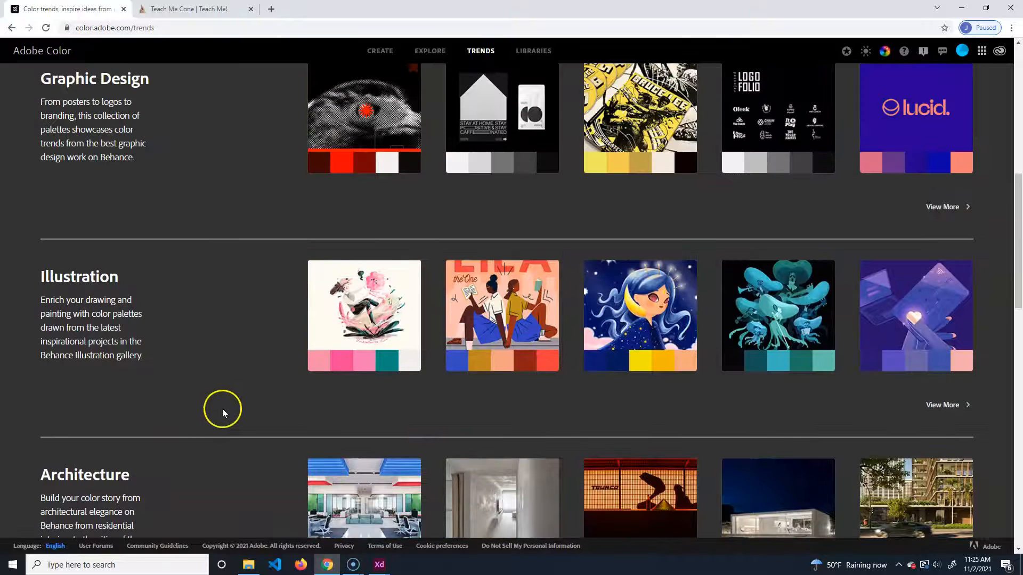
{"action": "scroll", "coordinate": [197, 411], "scroll_direction": "up", "scroll_amount": 8}
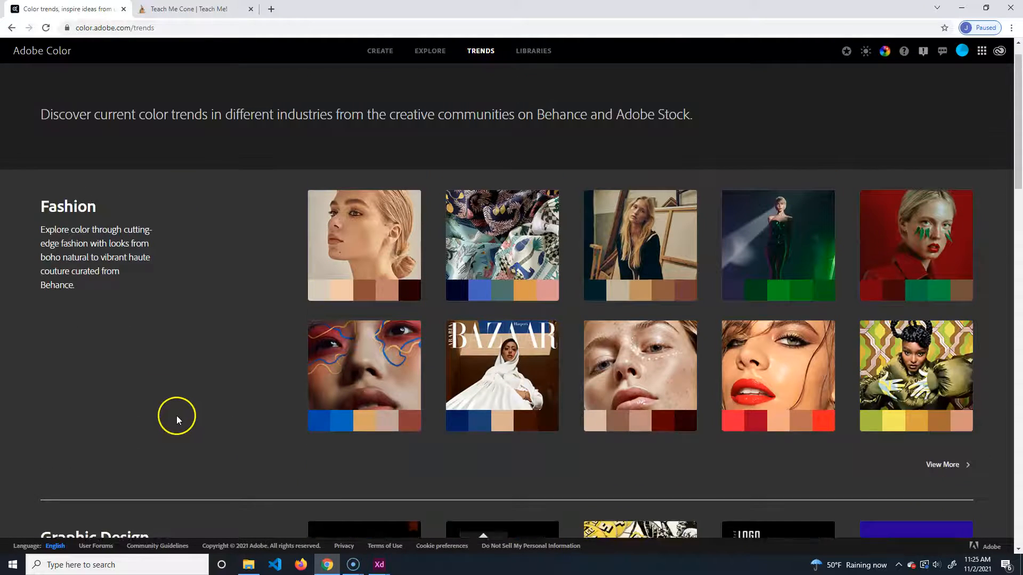
{"action": "mouse_move", "coordinate": [365, 380]}
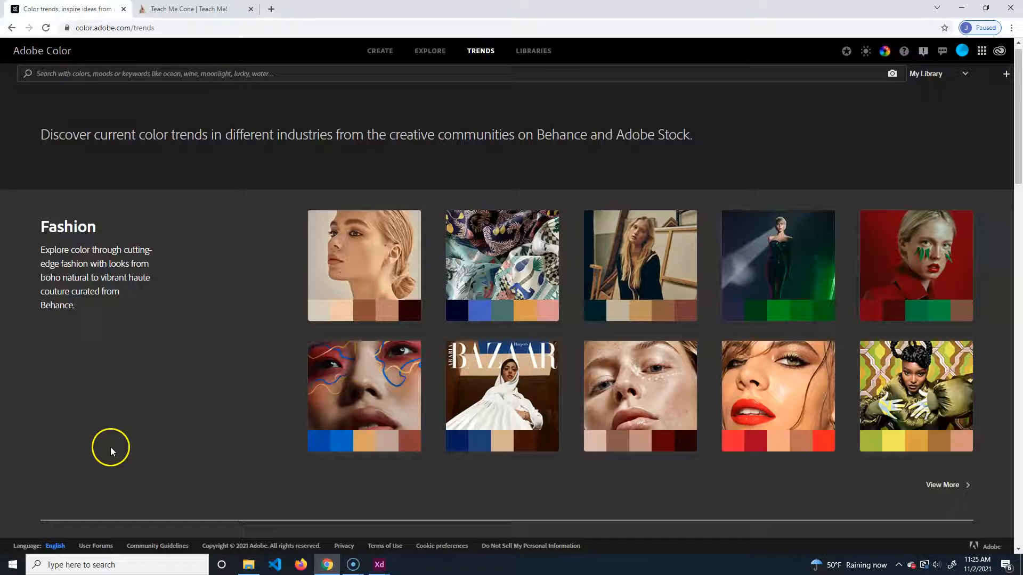
- Open the full Game Design trend collection and browse its palettes down to the end of the page
{"action": "scroll", "coordinate": [122, 443], "scroll_direction": "down", "scroll_amount": 8}
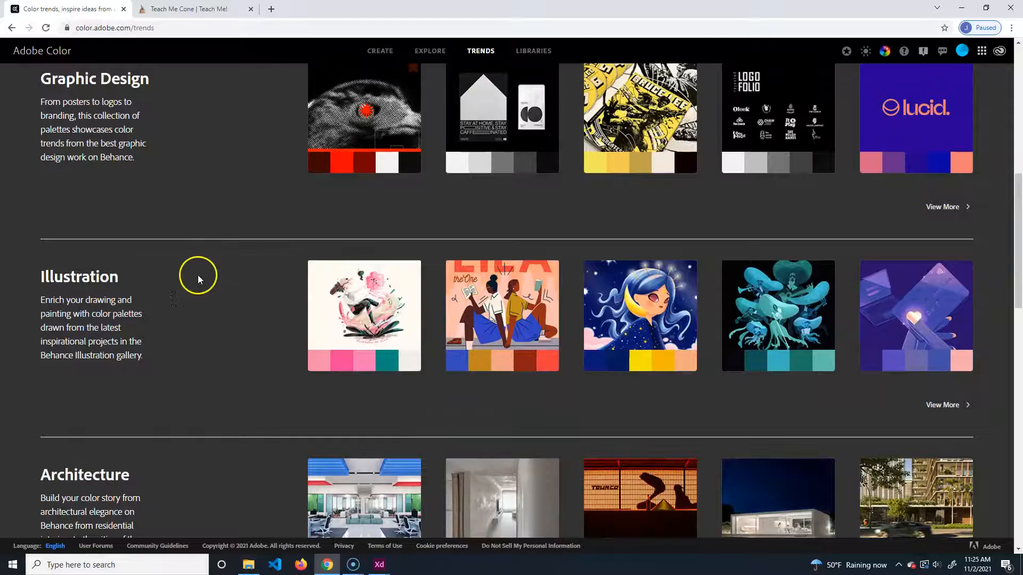
{"action": "scroll", "coordinate": [158, 400], "scroll_direction": "down", "scroll_amount": 4}
{"action": "scroll", "coordinate": [159, 398], "scroll_direction": "down", "scroll_amount": 3}
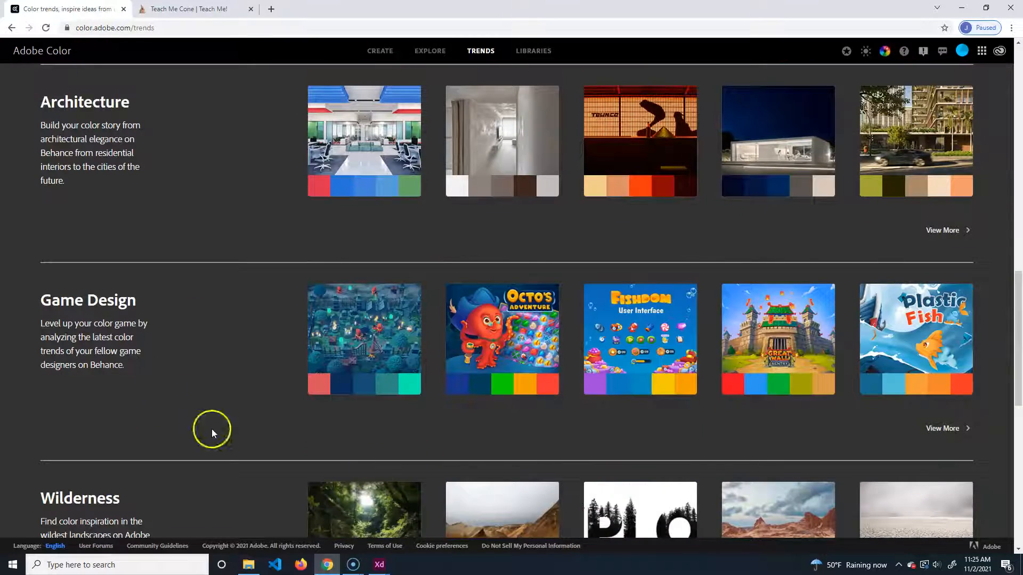
{"action": "left_click", "coordinate": [942, 429]}
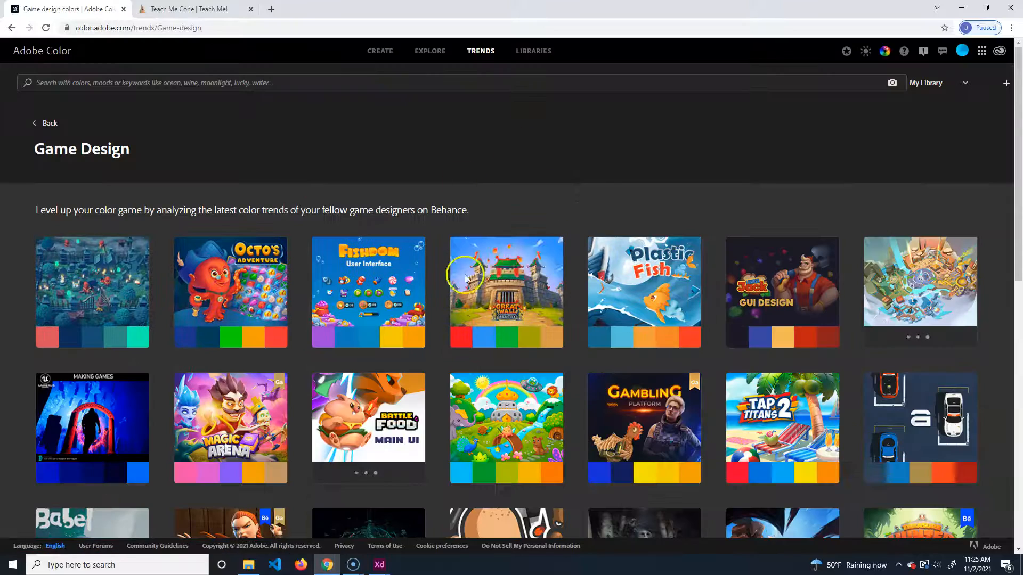
{"action": "scroll", "coordinate": [229, 410], "scroll_direction": "down", "scroll_amount": 6}
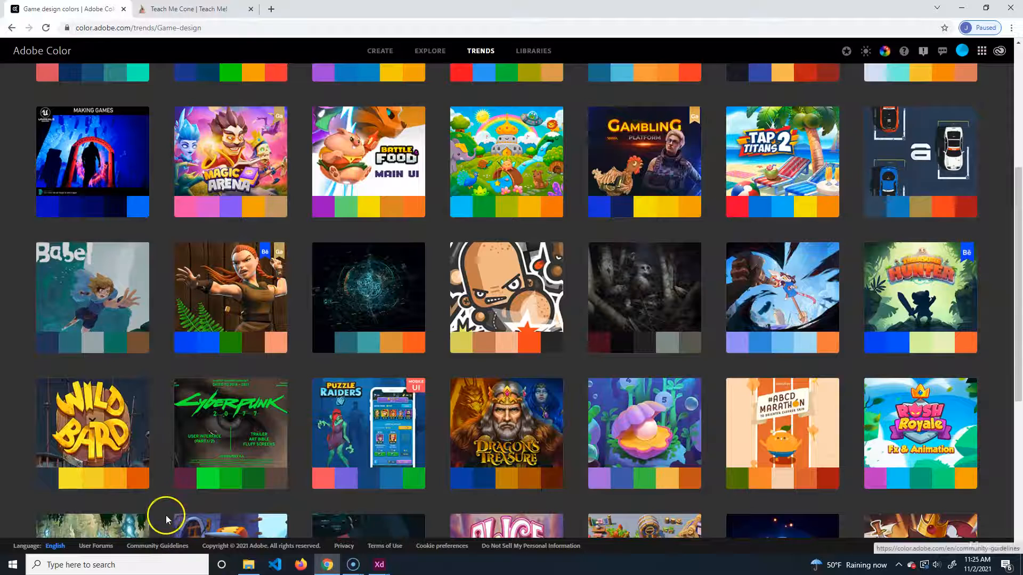
{"action": "scroll", "coordinate": [164, 509], "scroll_direction": "down", "scroll_amount": 2}
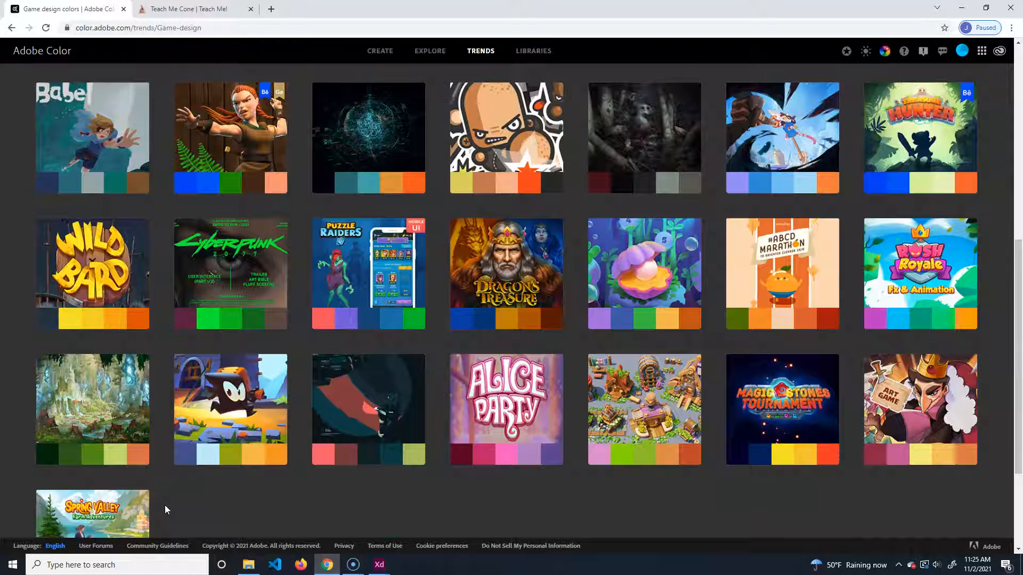
{"action": "scroll", "coordinate": [173, 500], "scroll_direction": "down", "scroll_amount": 3}
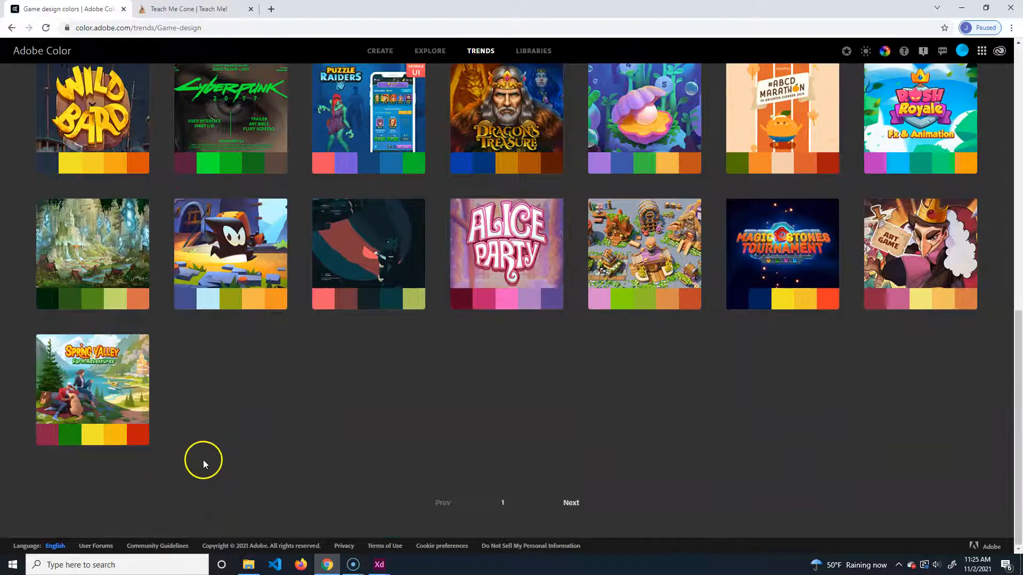
{"action": "mouse_move", "coordinate": [372, 283]}
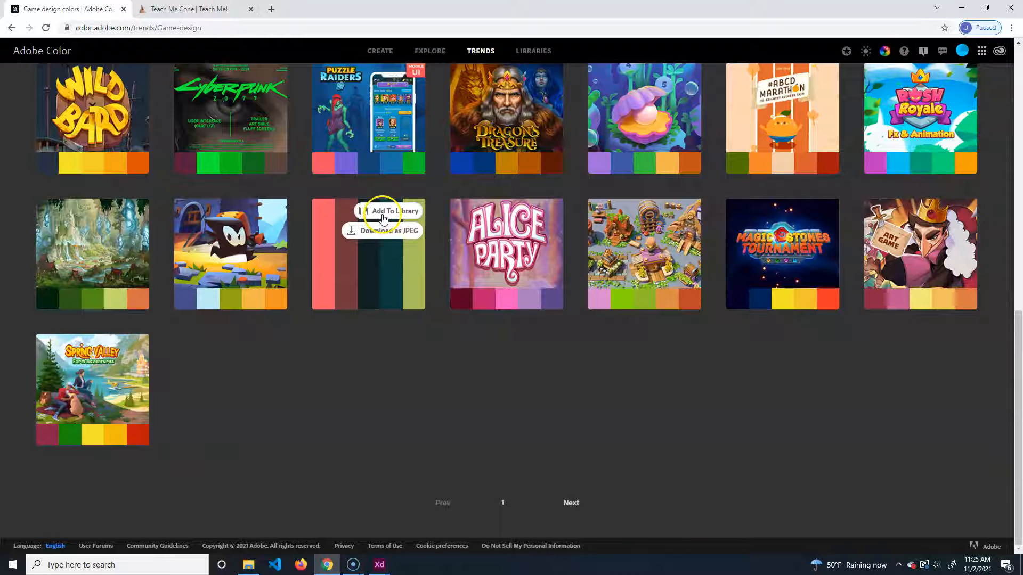
- Switch to Adobe XD to check the document with the brand artboard, and return to Adobe Color in the browser
{"action": "left_click", "coordinate": [379, 563]}
{"action": "left_click", "coordinate": [456, 487]}
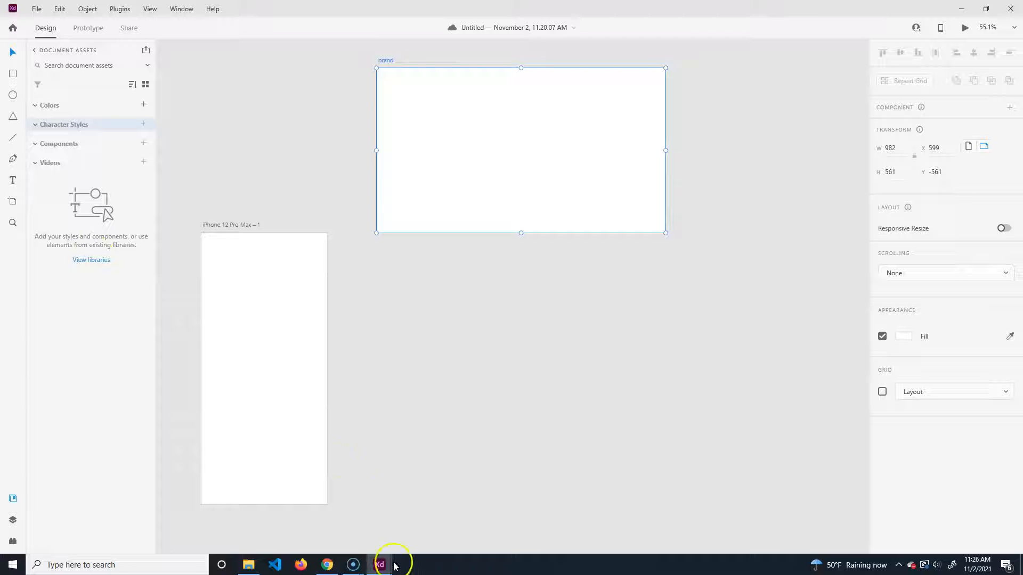
{"action": "left_click", "coordinate": [327, 564]}
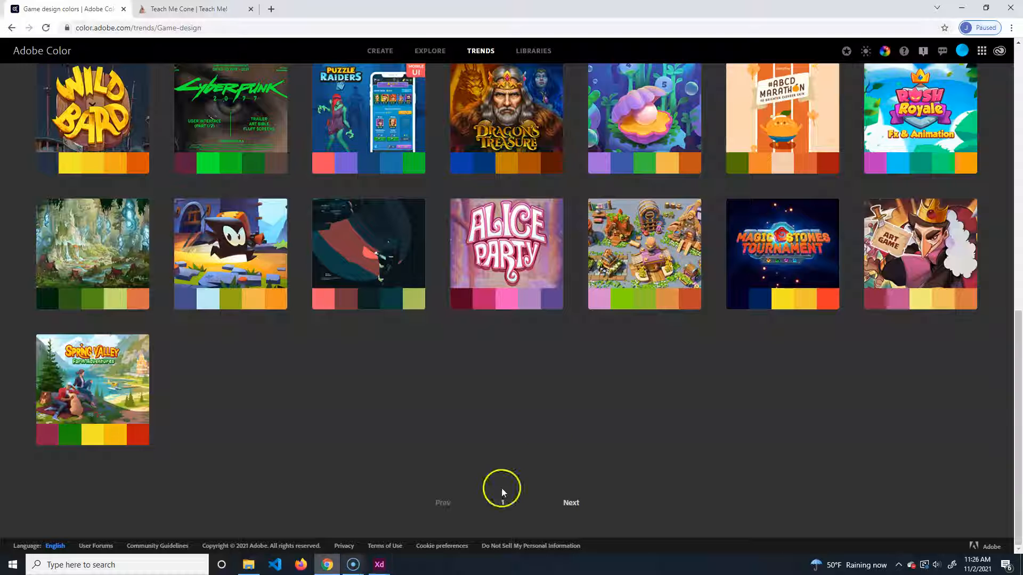
- Open the Transmit Sequence Fail Fail theme in the Game Design collection and download it as a JPEG
{"action": "mouse_move", "coordinate": [372, 238]}
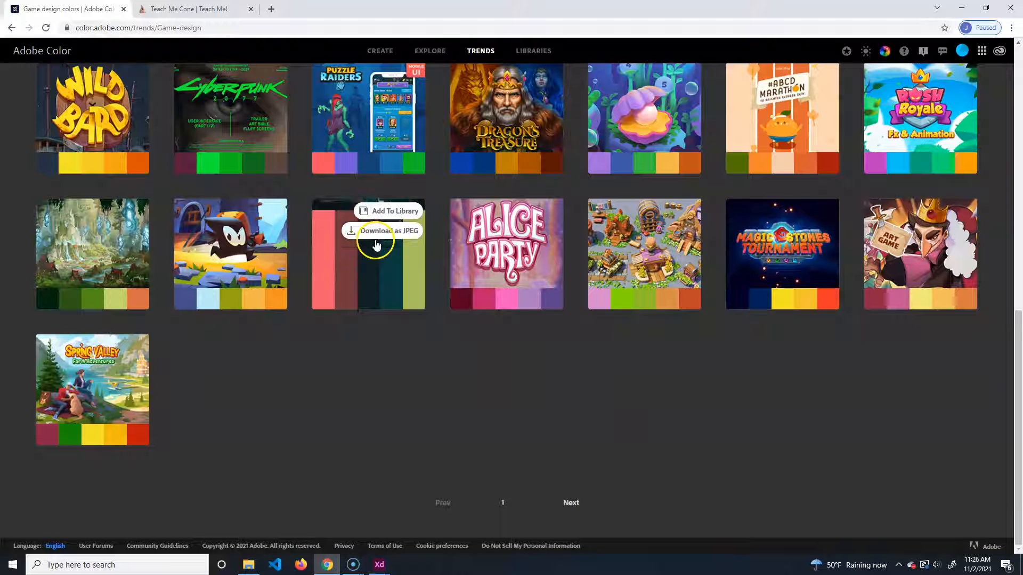
{"action": "left_click", "coordinate": [373, 278]}
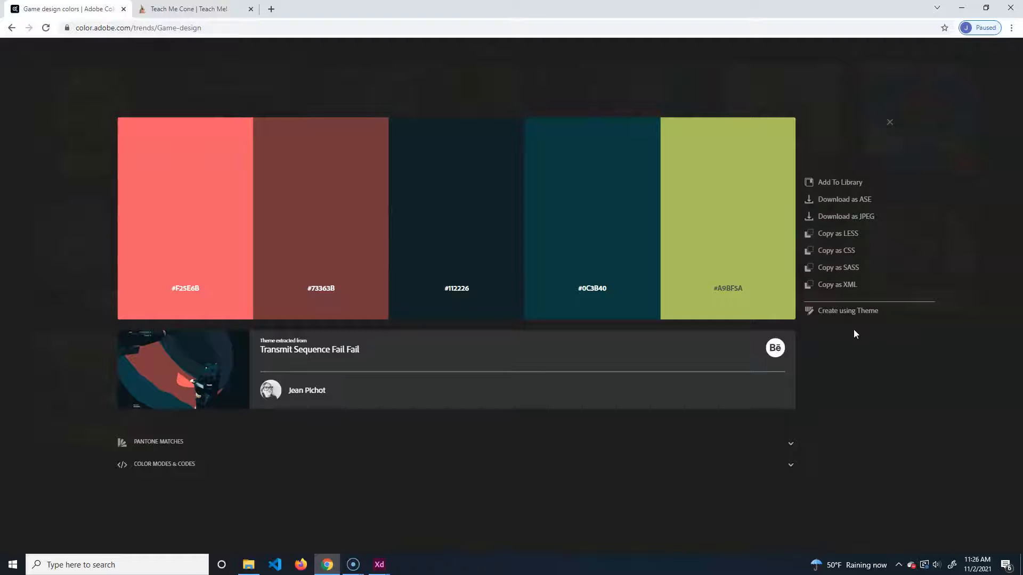
{"action": "left_click", "coordinate": [546, 184]}
{"action": "left_click", "coordinate": [866, 217]}
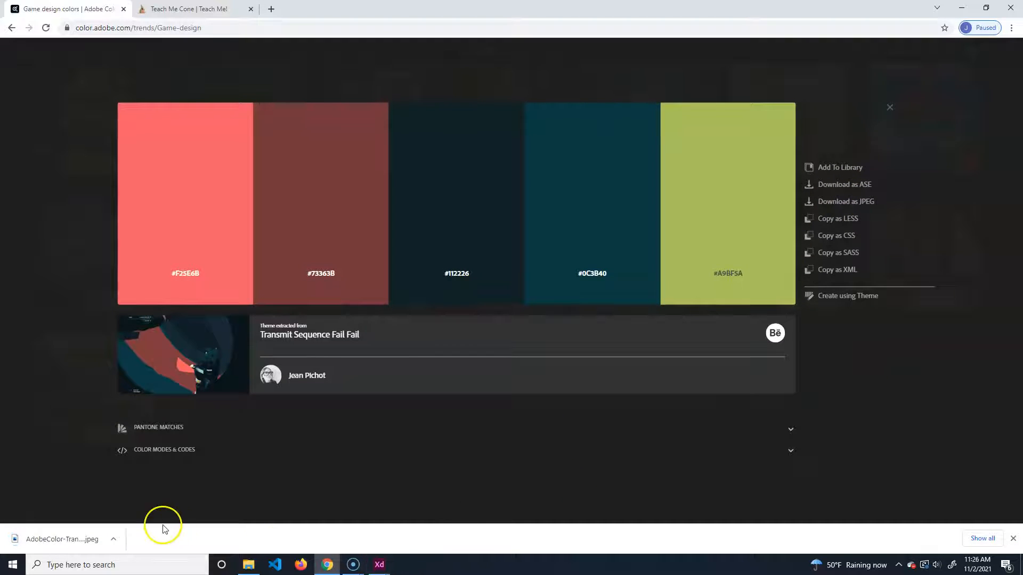
{"action": "left_click", "coordinate": [1015, 534]}
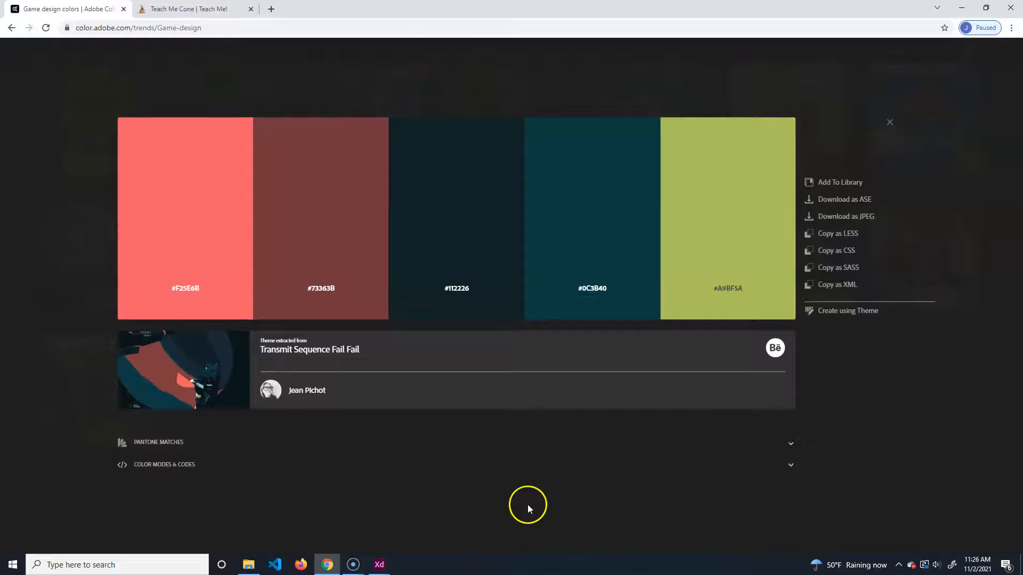
- View the downloaded AdobeColor-Transmit Sequence Fail Fail.jpeg from the Downloads folder in the photo viewer
{"action": "left_click", "coordinate": [249, 563]}
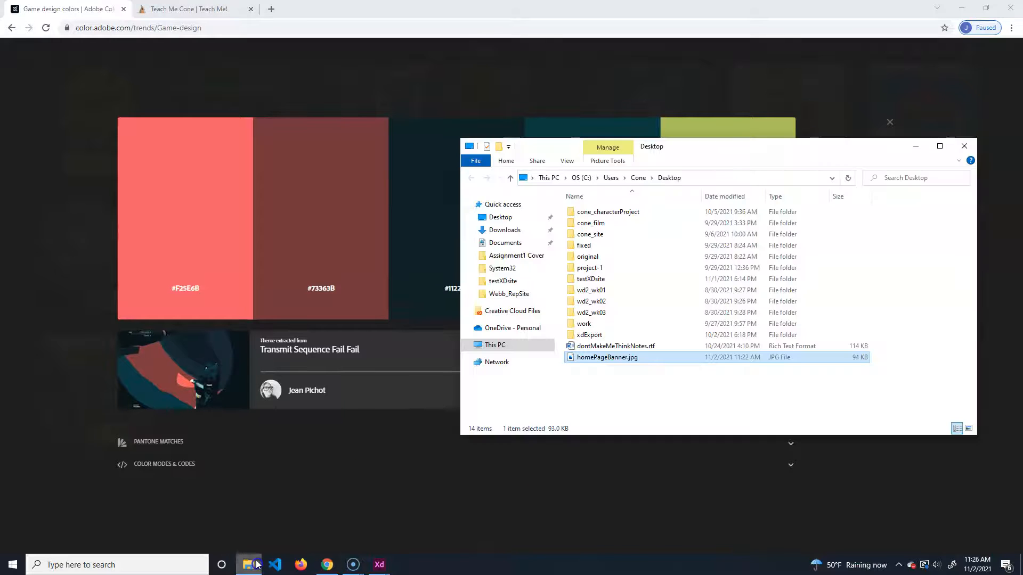
{"action": "left_click", "coordinate": [504, 230]}
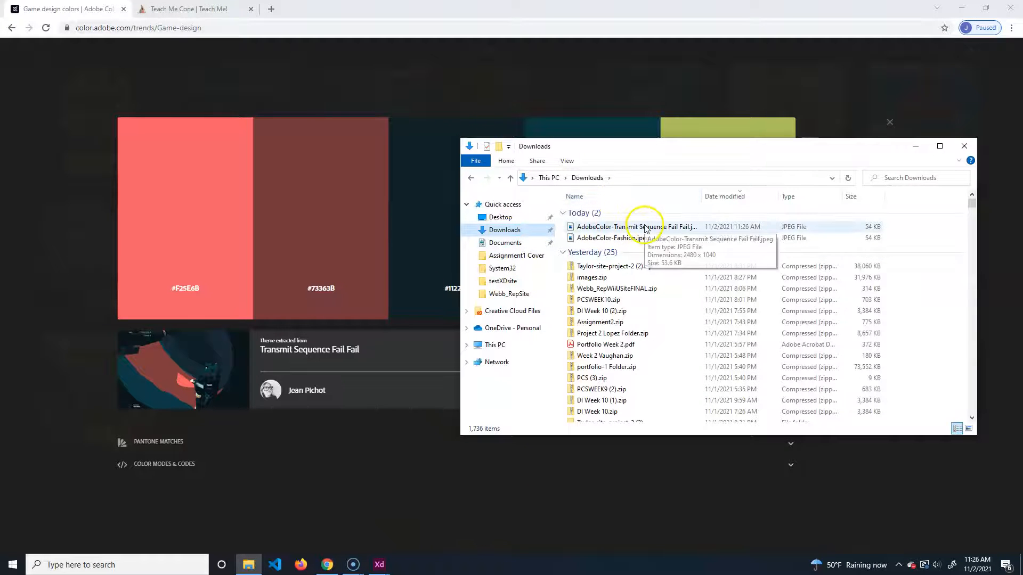
{"action": "double_click", "coordinate": [624, 229]}
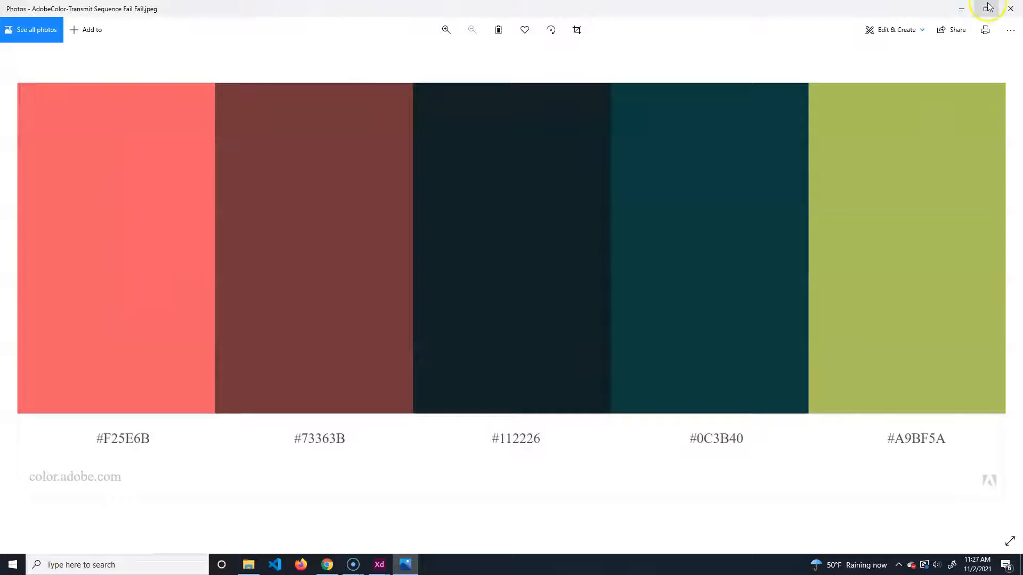
{"action": "left_click", "coordinate": [962, 8]}
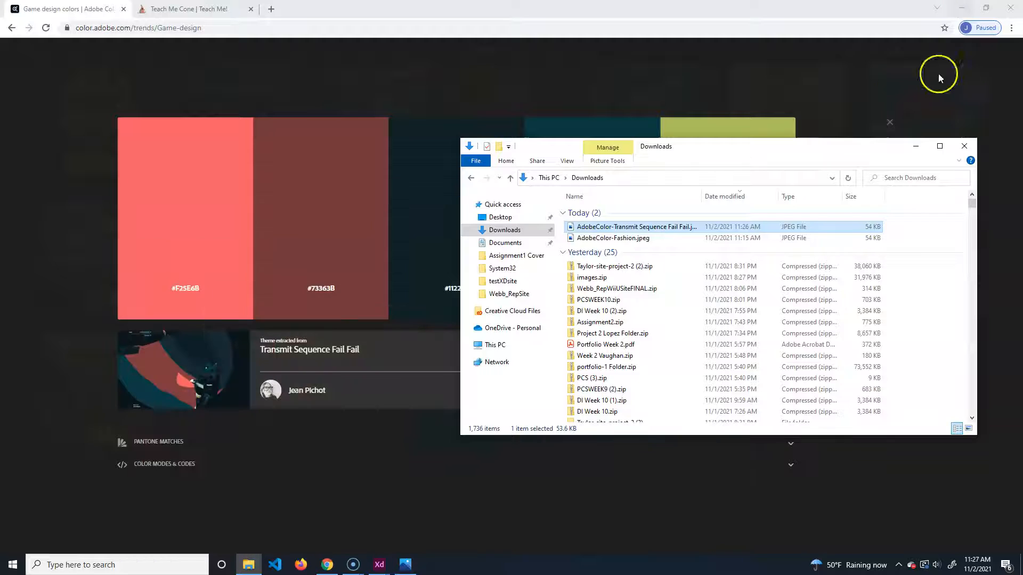
- Bring the Adobe XD document into view beside the Downloads folder and import the Transmit Sequence Fail Fail JPEG onto the brand artboard
{"action": "left_click", "coordinate": [962, 8]}
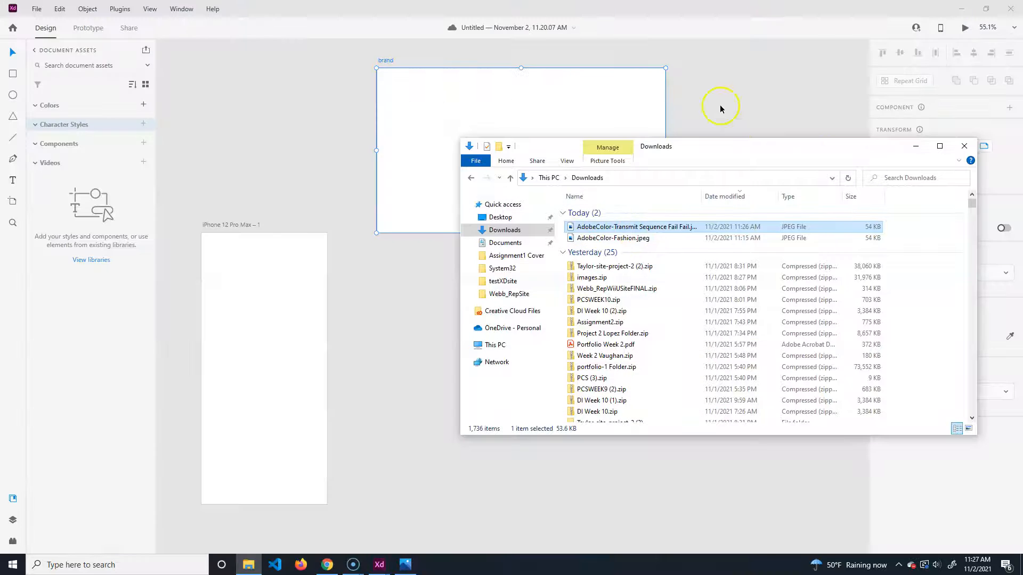
{"action": "left_click_drag", "start_coordinate": [758, 153], "coordinate": [515, 284]}
{"action": "left_click_drag", "start_coordinate": [385, 358], "coordinate": [610, 196]}
{"action": "left_click_drag", "start_coordinate": [770, 274], "coordinate": [587, 162]}
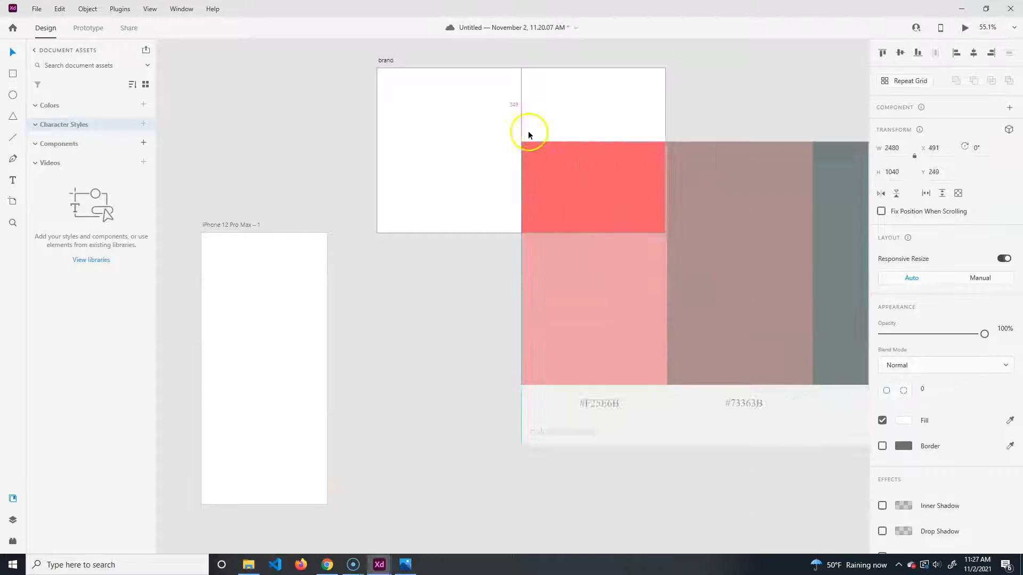
- Close the photo viewer, then reposition the palette image in Adobe XD and scale it down to about 711 × 298
{"action": "left_click", "coordinate": [405, 565]}
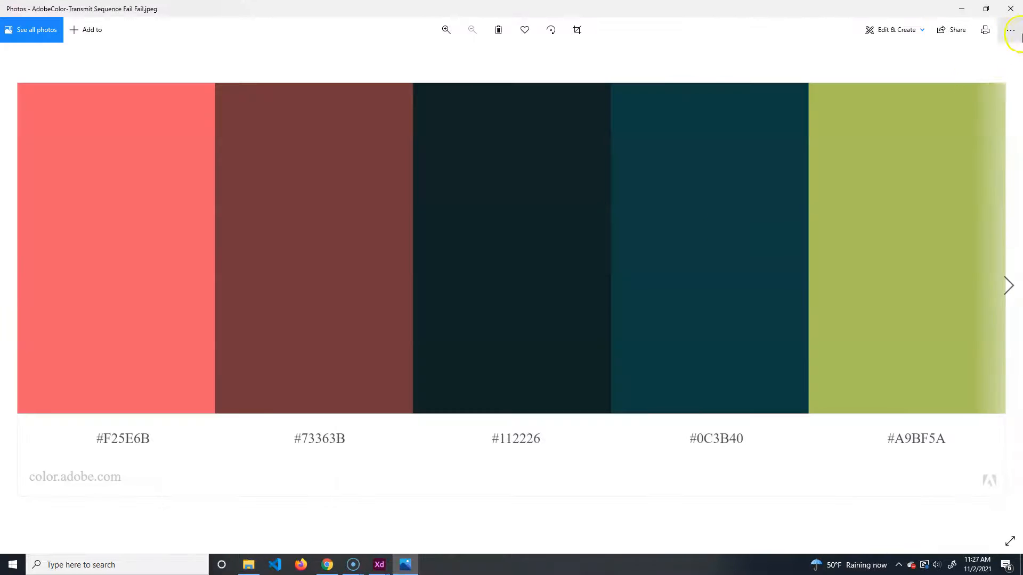
{"action": "left_click", "coordinate": [1011, 7]}
{"action": "left_click_drag", "start_coordinate": [536, 132], "coordinate": [462, 165]}
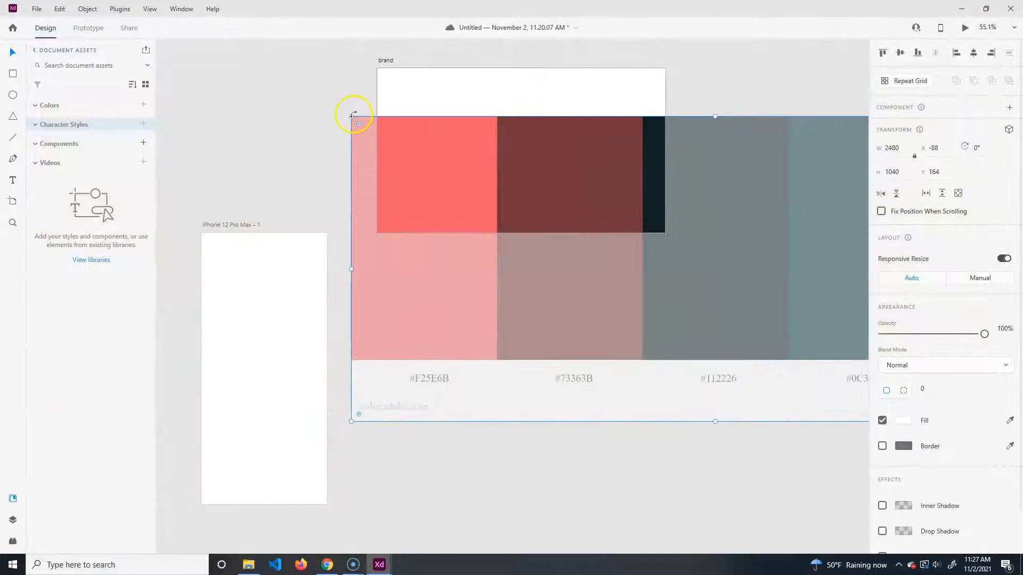
{"action": "left_click_drag", "start_coordinate": [351, 116], "coordinate": [787, 349]}
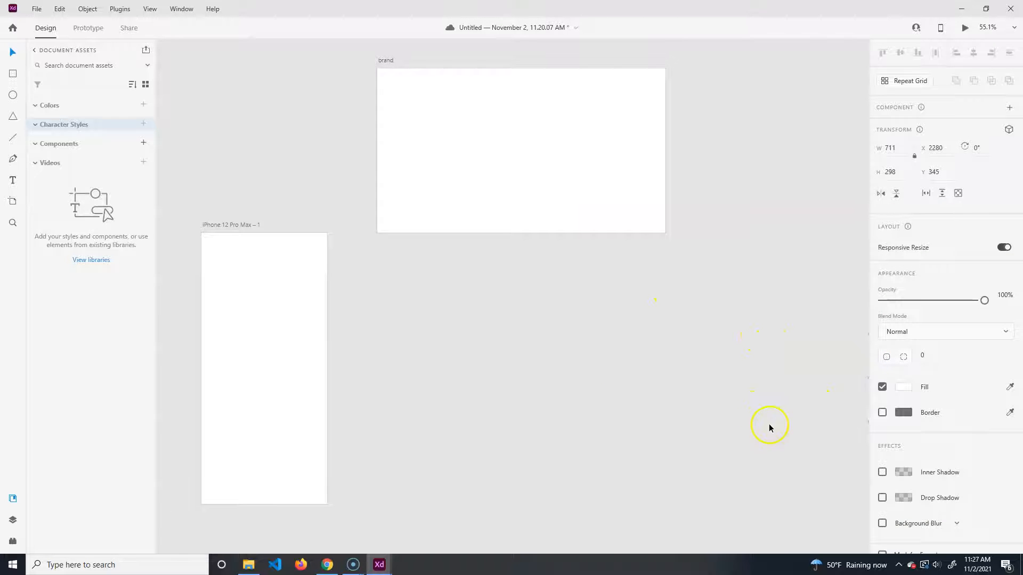
- Move the palette image onto the lower left part of the brand artboard, at about X 7, Y 381
{"action": "scroll", "coordinate": [610, 391], "scroll_direction": "right", "scroll_amount": 5}
{"action": "left_click_drag", "start_coordinate": [712, 319], "coordinate": [531, 415]}
{"action": "left_click_drag", "start_coordinate": [550, 338], "coordinate": [497, 402]}
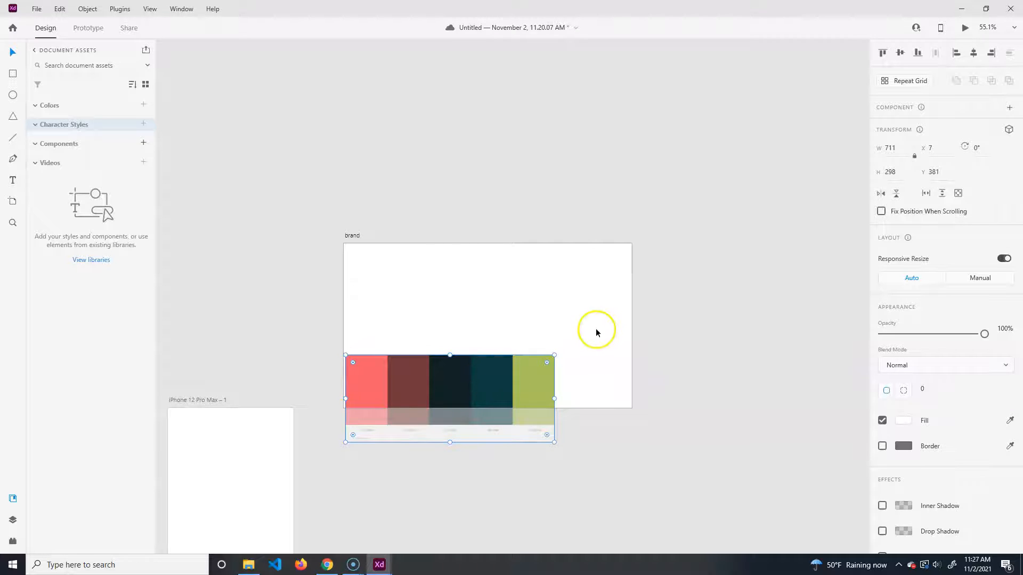
{"action": "left_click", "coordinate": [392, 283]}
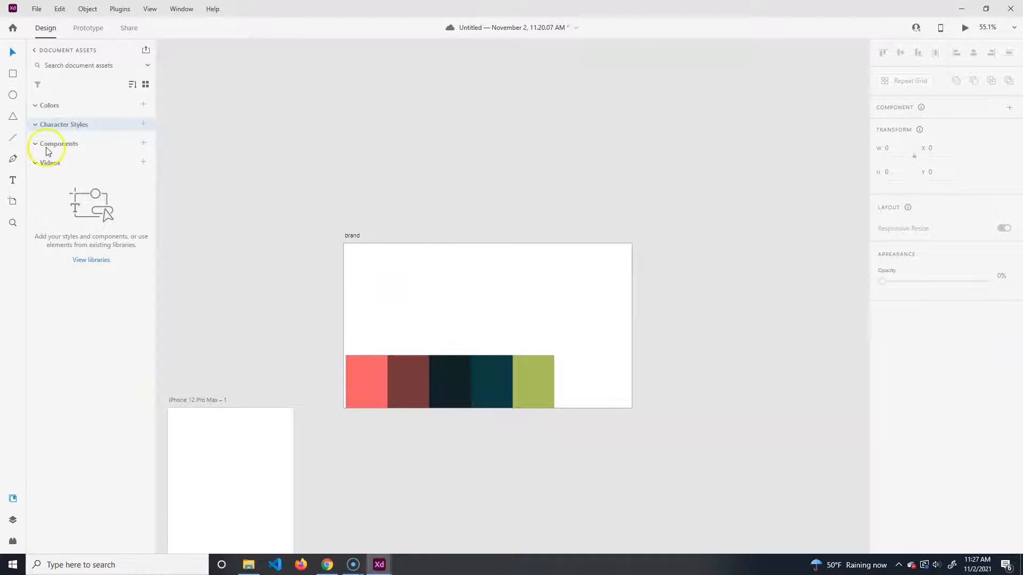
- Draw a square of about 89 × 89 on the brand artboard, remove its border and set its corner radius to 5
{"action": "left_click", "coordinate": [9, 78]}
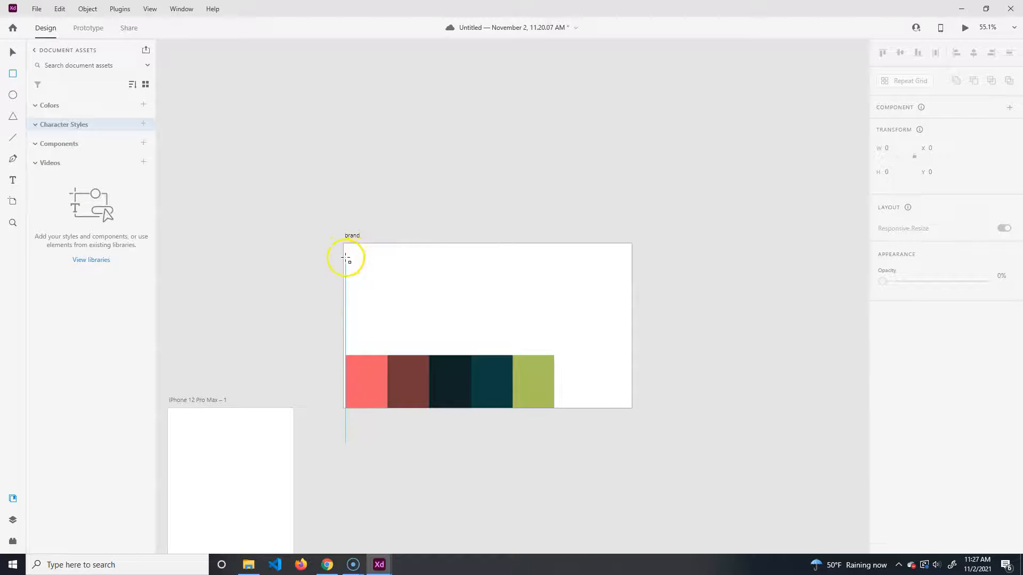
{"action": "left_click_drag", "start_coordinate": [344, 257], "coordinate": [370, 283]}
{"action": "key", "text": "v"}
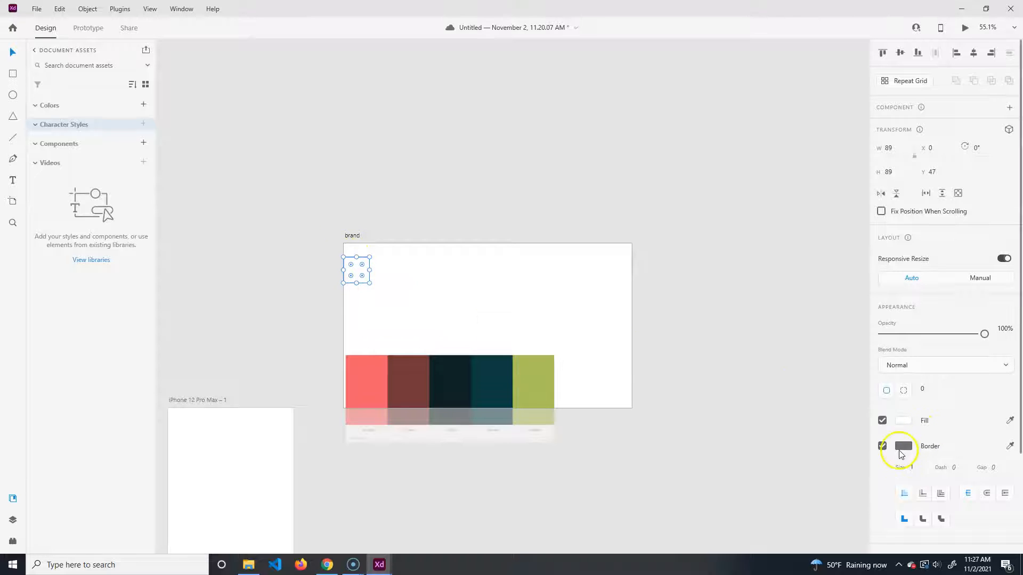
{"action": "left_click", "coordinate": [882, 446]}
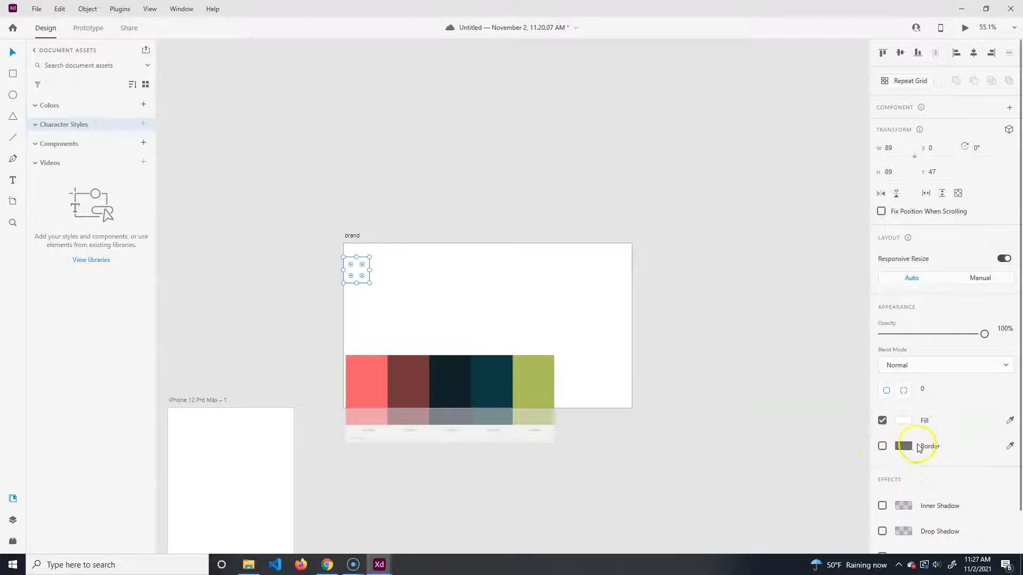
{"action": "left_click", "coordinate": [925, 388]}
{"action": "type", "text": "5"}
{"action": "key", "text": "Return"}
- Fill the square with the coral sampled from the palette image and position it at about X 20, Y 18
{"action": "left_click", "coordinate": [1010, 421]}
{"action": "left_click", "coordinate": [373, 373]}
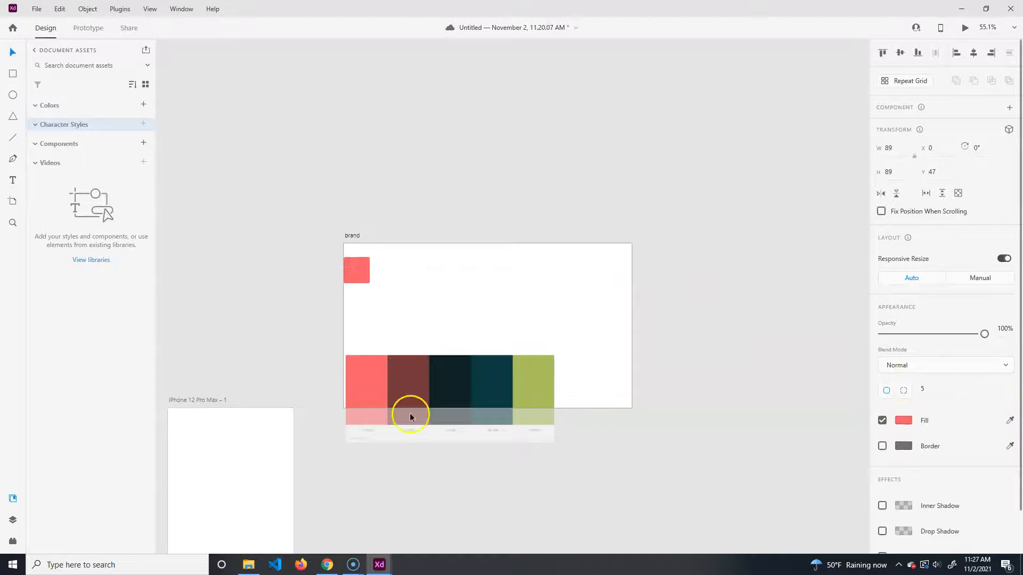
{"action": "left_click", "coordinate": [350, 278]}
{"action": "mouse_move", "coordinate": [356, 277]}
{"action": "left_mouse_down"}
{"action": "mouse_move", "coordinate": [367, 270]}
{"action": "mouse_move", "coordinate": [359, 267]}
{"action": "left_mouse_up"}
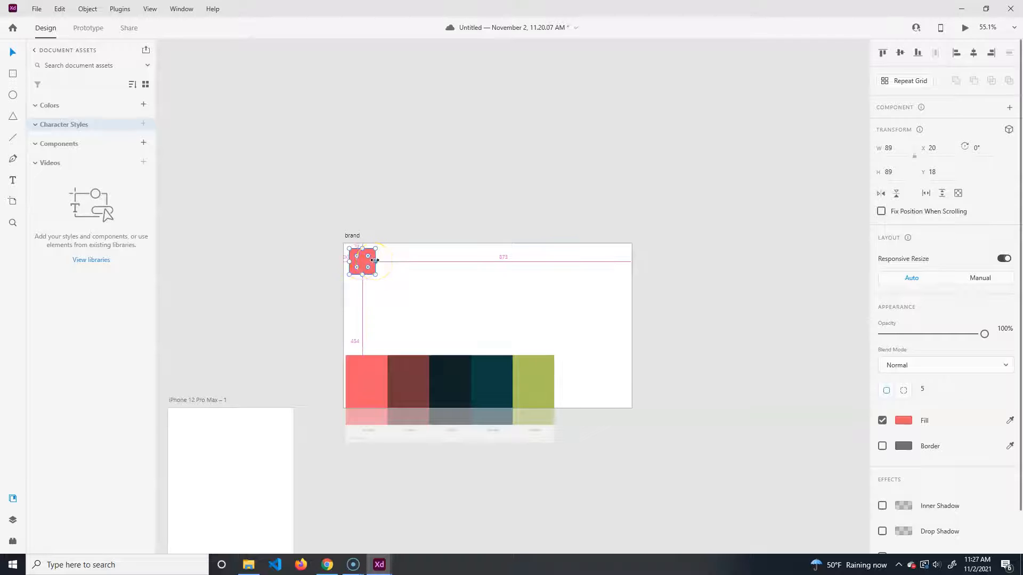
- Duplicate the coral swatch twice along the row, filling the copies with the brown and near-black sampled from the palette image
{"action": "left_click_drag", "start_coordinate": [364, 263], "coordinate": [397, 268]}
{"action": "left_click", "coordinate": [1010, 420]}
{"action": "left_click", "coordinate": [402, 373]}
{"action": "left_click_drag", "start_coordinate": [400, 269], "coordinate": [431, 264]}
{"action": "left_click", "coordinate": [1009, 420]}
{"action": "left_click", "coordinate": [457, 373]}
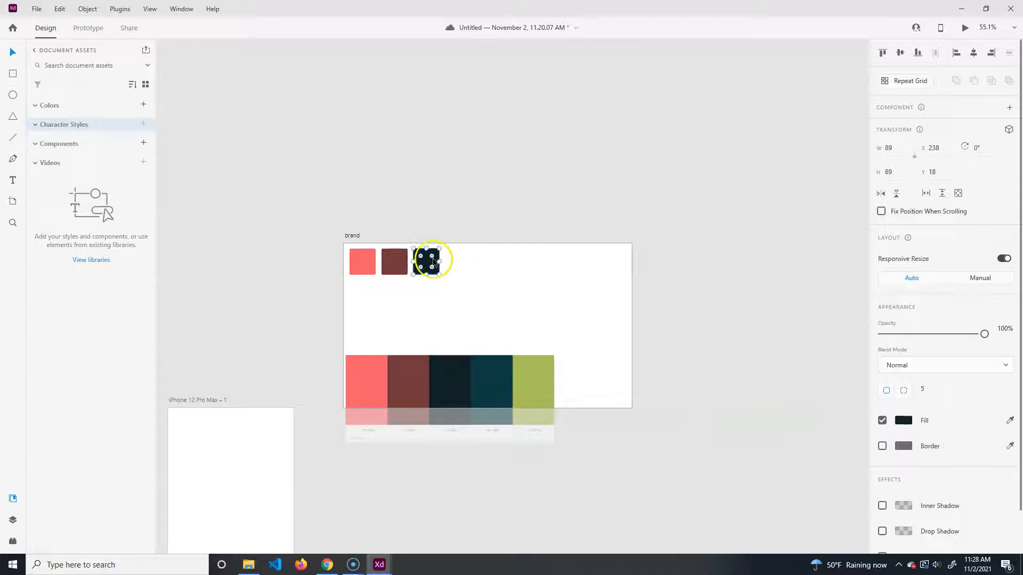
- Add two more swatch copies to the row, filled with the dark teal and olive green sampled from the palette image
{"action": "left_click_drag", "start_coordinate": [433, 261], "coordinate": [460, 263]}
{"action": "left_click", "coordinate": [1010, 421]}
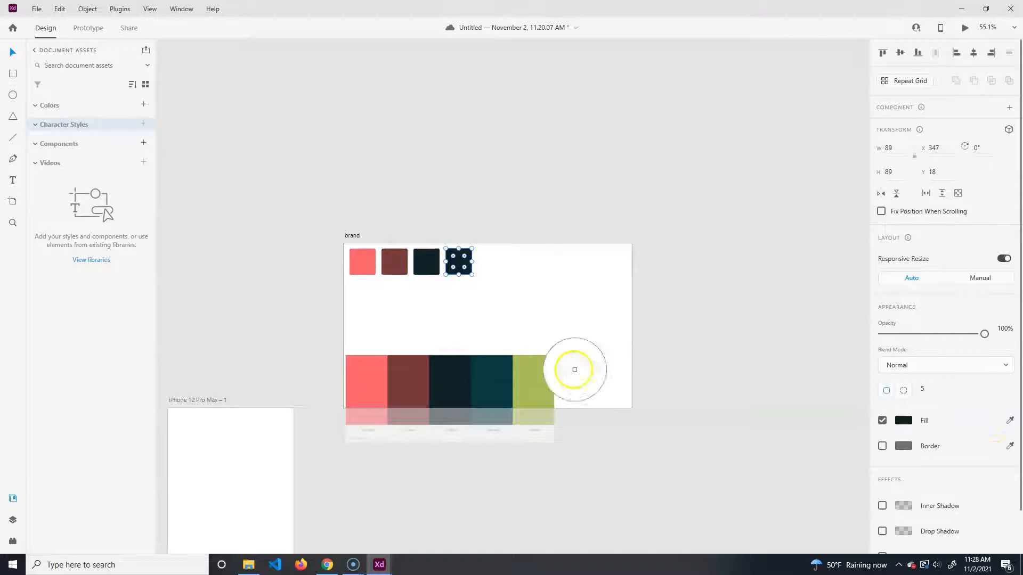
{"action": "left_click", "coordinate": [487, 376]}
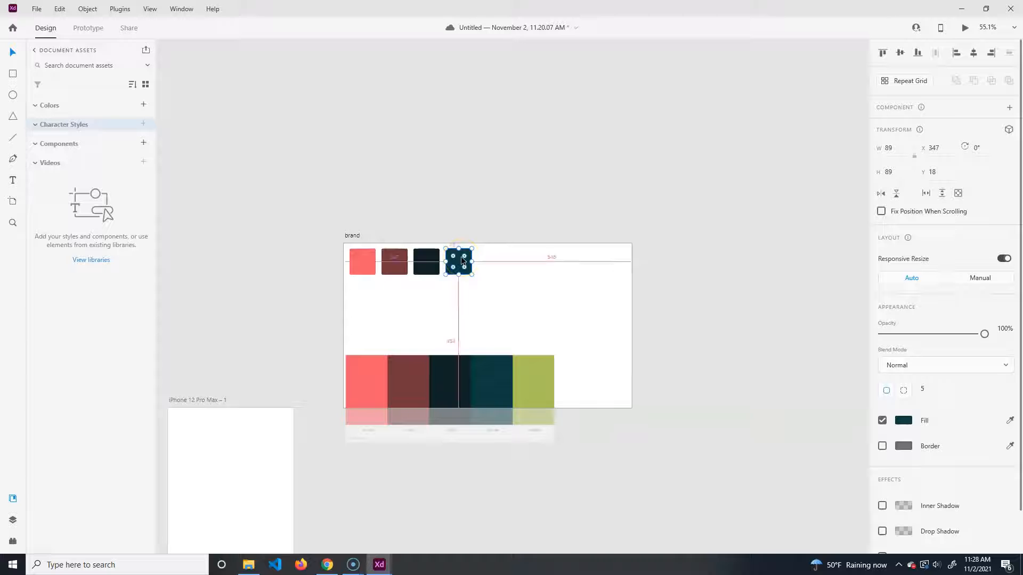
{"action": "left_click_drag", "start_coordinate": [461, 262], "coordinate": [489, 264]}
{"action": "left_click", "coordinate": [1008, 421]}
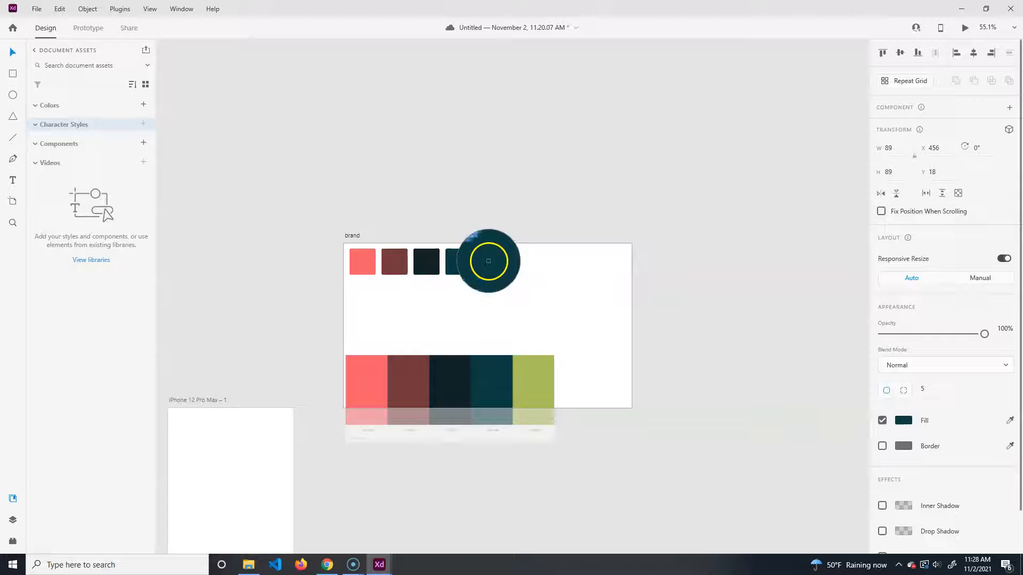
{"action": "left_click", "coordinate": [534, 380]}
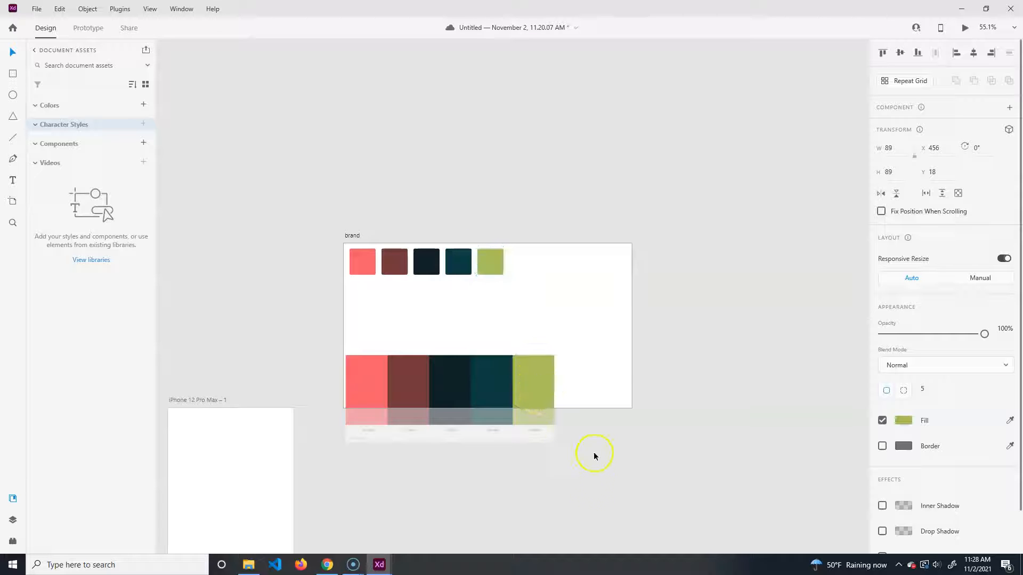
- Move the palette image directly beneath the swatch row and scale it to about 525 × 220 to match the row's width
{"action": "left_click", "coordinate": [456, 387]}
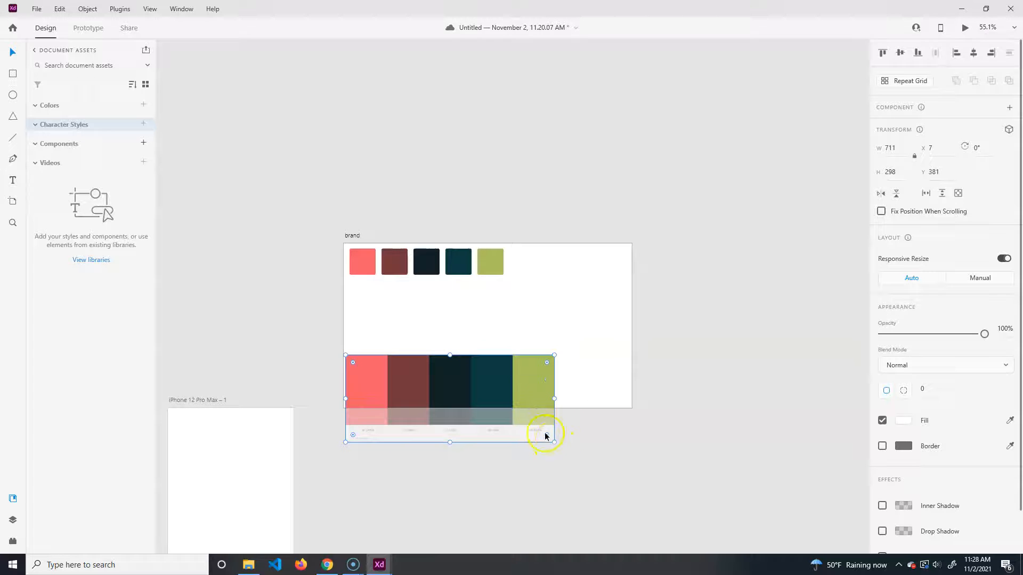
{"action": "left_click_drag", "start_coordinate": [486, 388], "coordinate": [479, 316]}
{"action": "left_click_drag", "start_coordinate": [554, 368], "coordinate": [503, 347]}
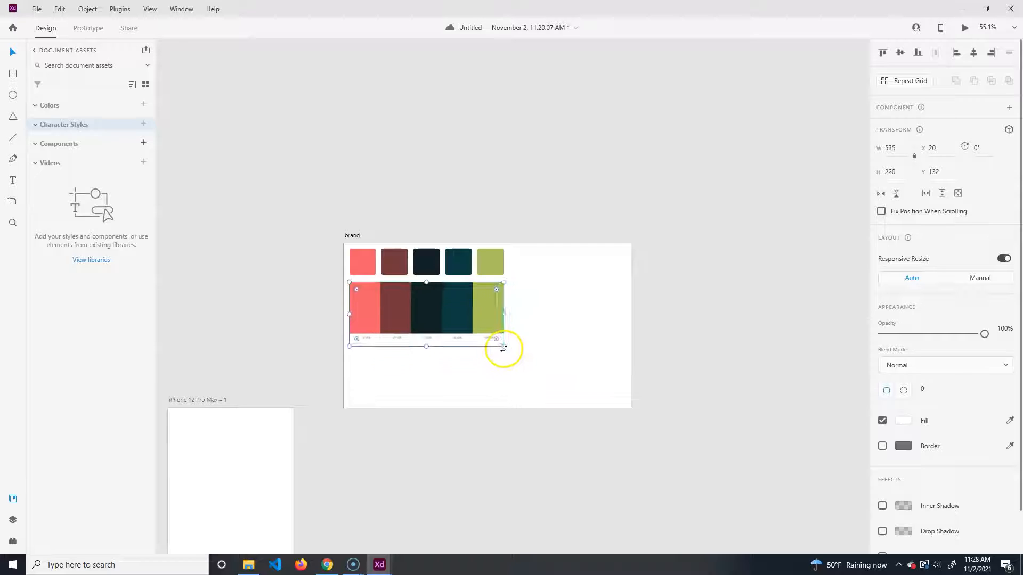
{"action": "left_click", "coordinate": [507, 365]}
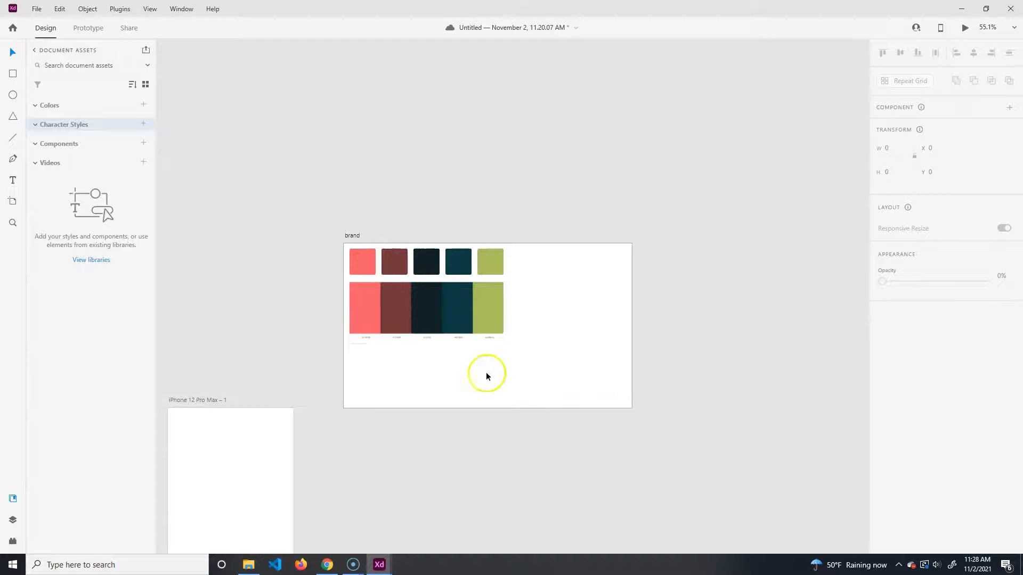
- Add all colors used on the brand artboard to the document assets
{"action": "left_click", "coordinate": [360, 235]}
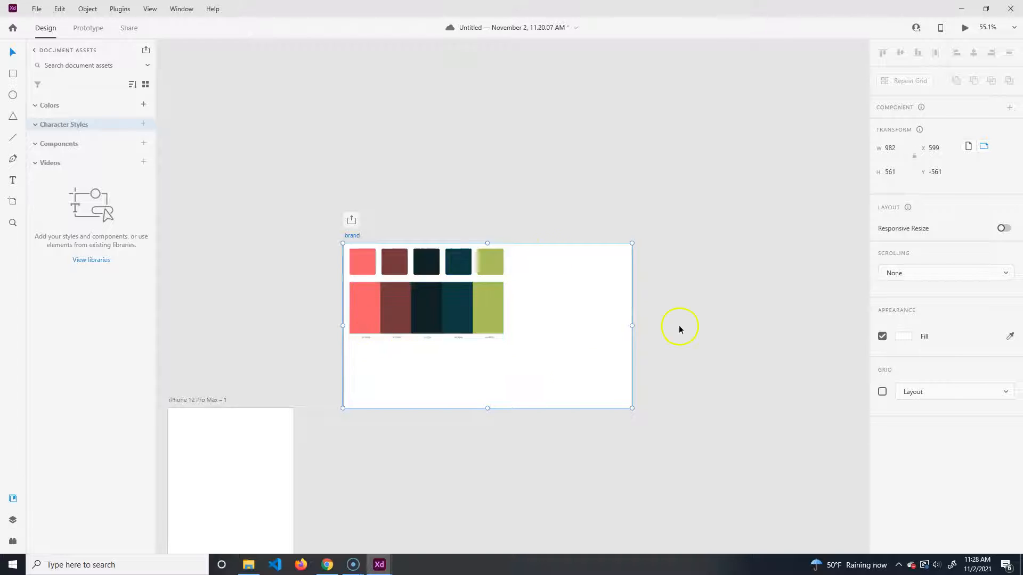
{"action": "left_click", "coordinate": [143, 106]}
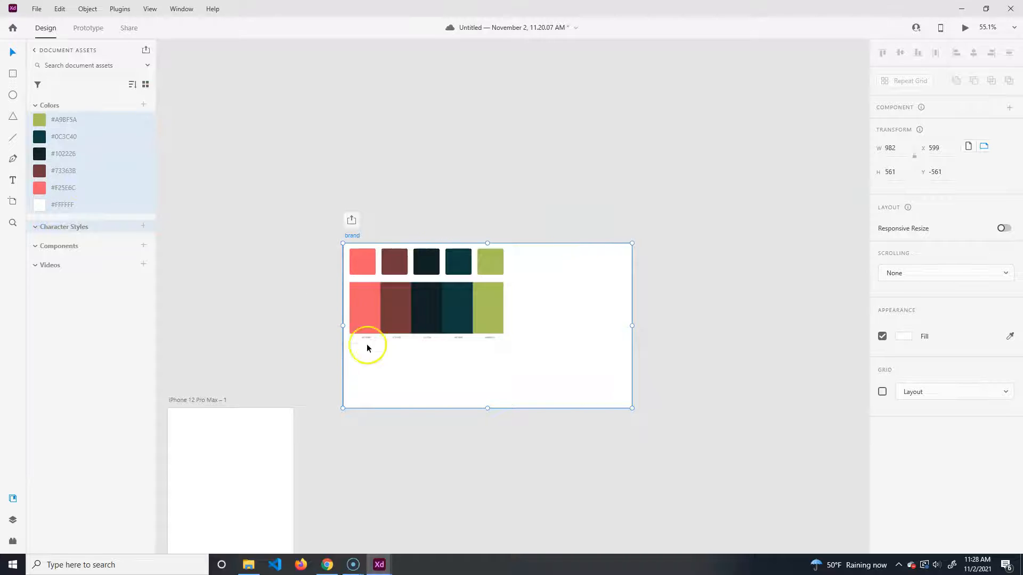
{"action": "left_click", "coordinate": [278, 307]}
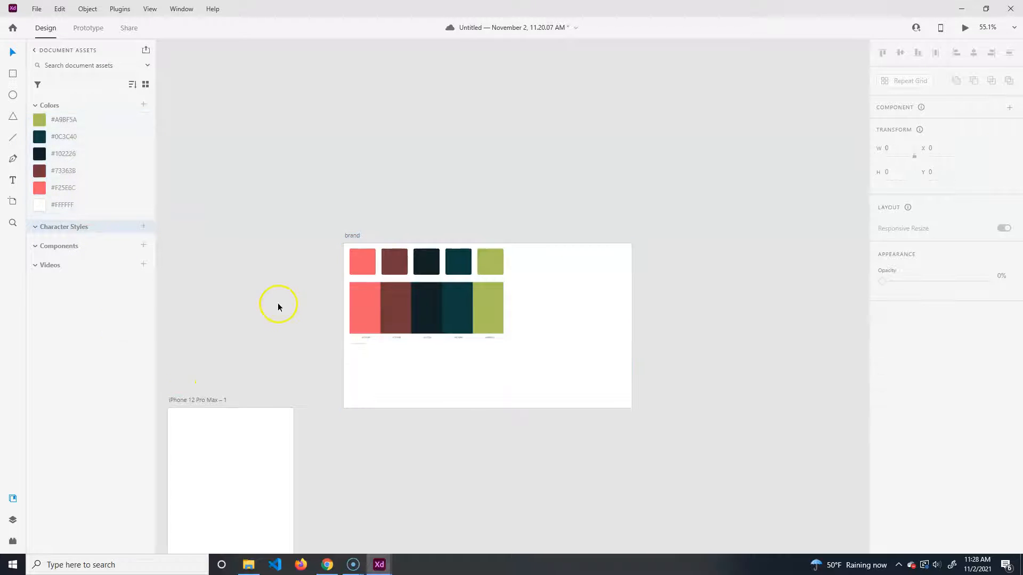
- Apply the saved color #A9BF5A to the first swatch in the row and deselect it
{"action": "left_click", "coordinate": [376, 265]}
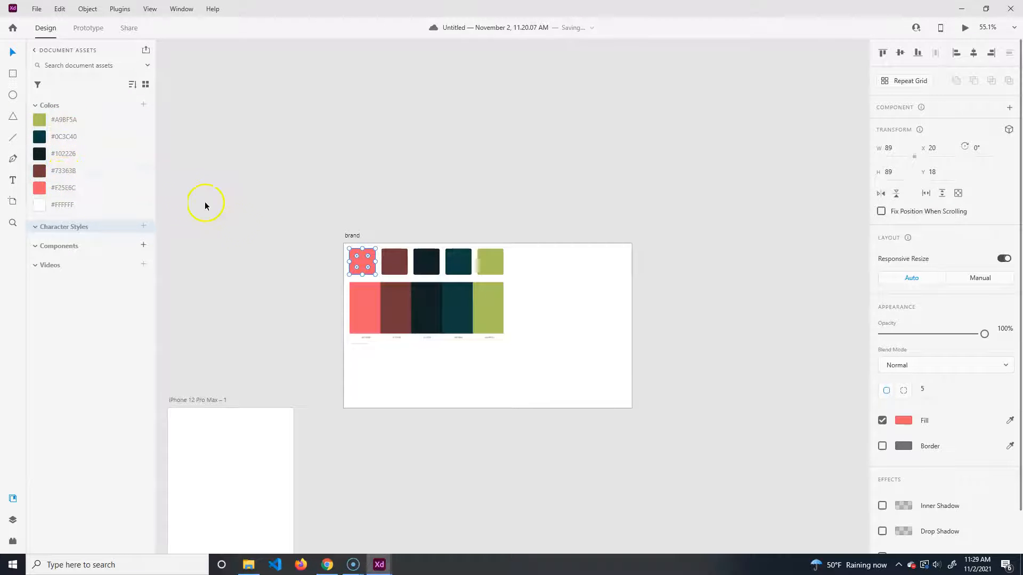
{"action": "double_click", "coordinate": [75, 120]}
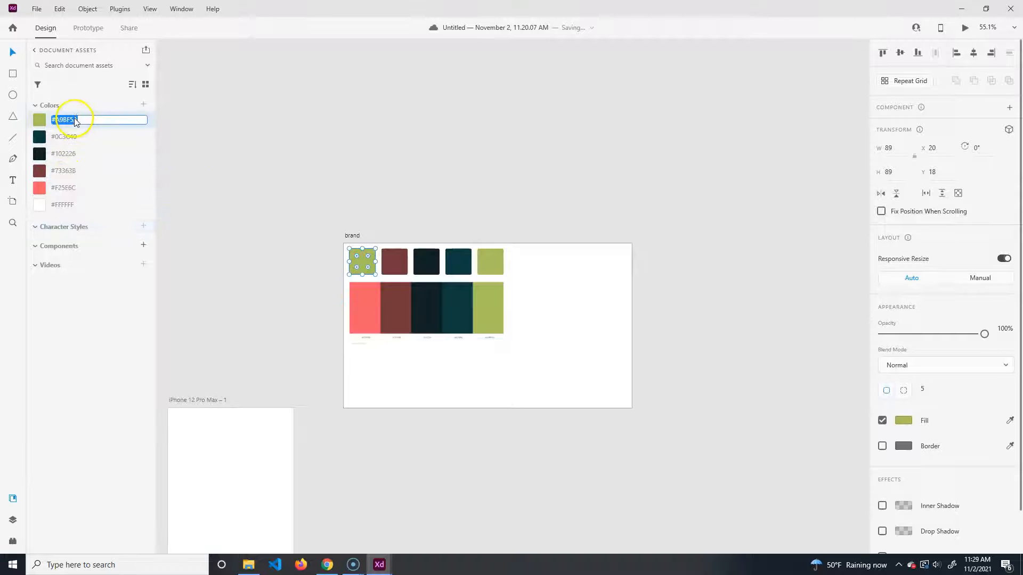
{"action": "left_click", "coordinate": [320, 152]}
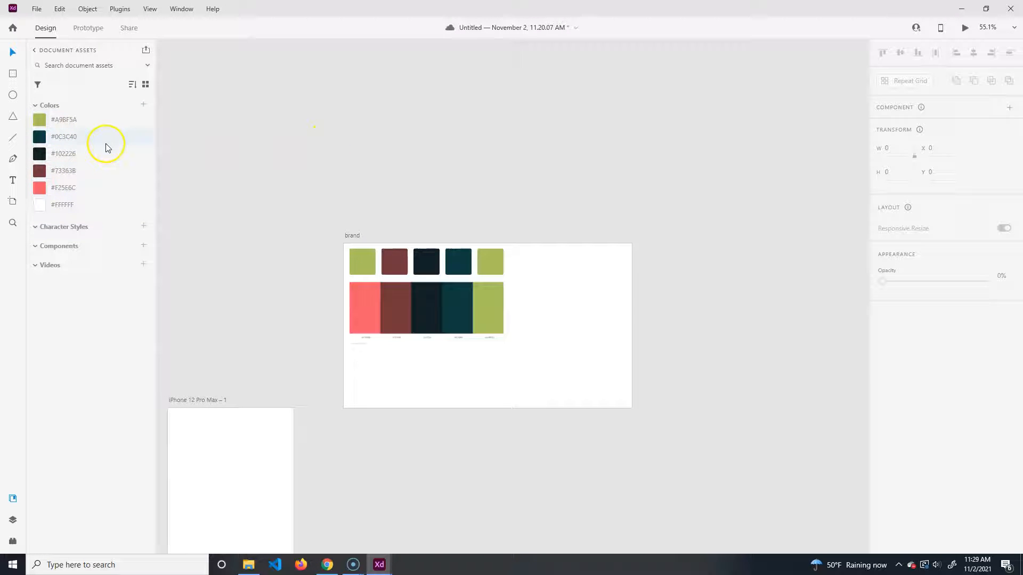
{"action": "mouse_move", "coordinate": [108, 148]}
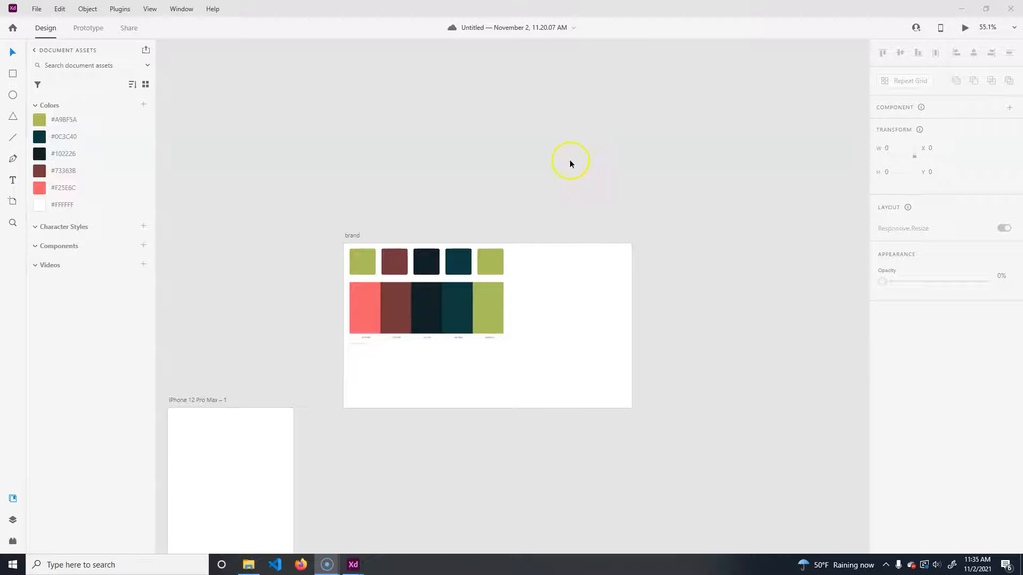
{"action": "left_click", "coordinate": [600, 190]}
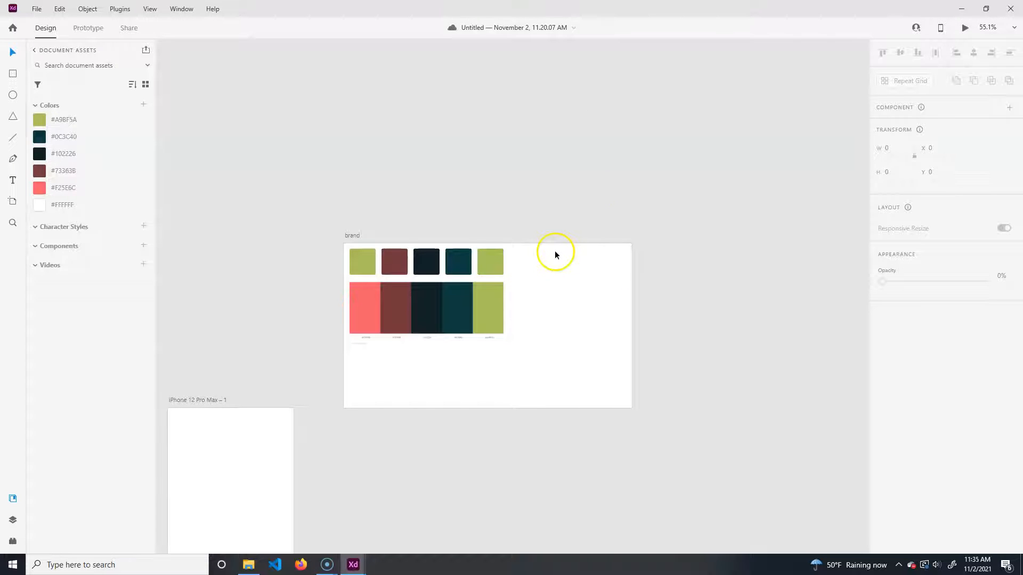
{"action": "left_click", "coordinate": [13, 180]}
{"action": "left_click", "coordinate": [522, 263]}
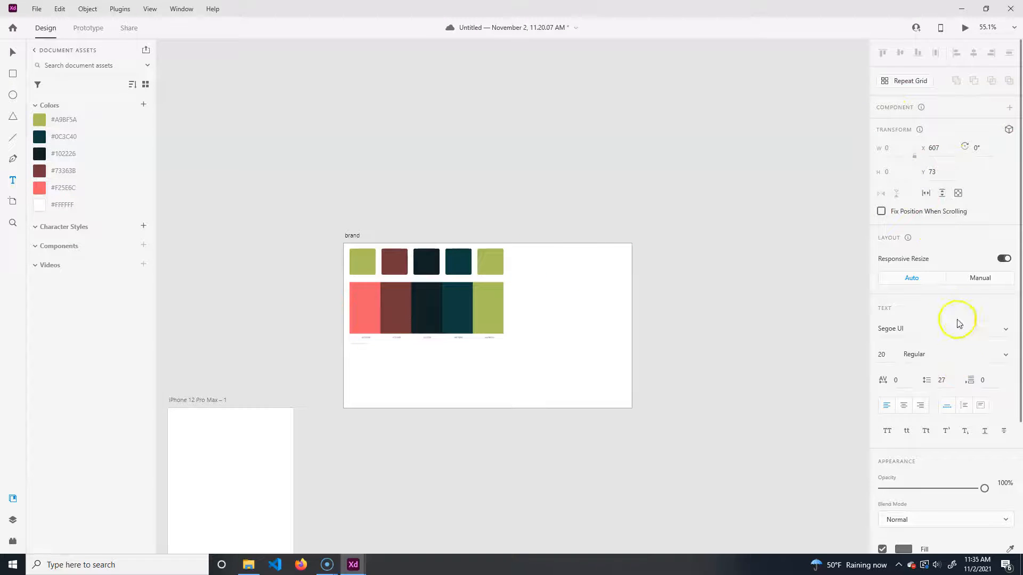
{"action": "left_click", "coordinate": [1004, 330]}
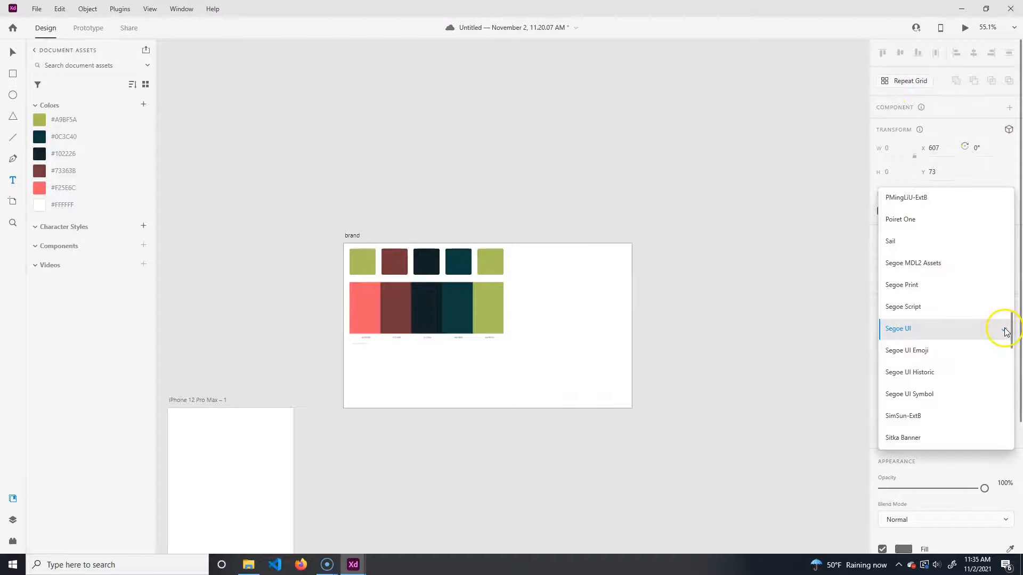
{"action": "left_click", "coordinate": [556, 264]}
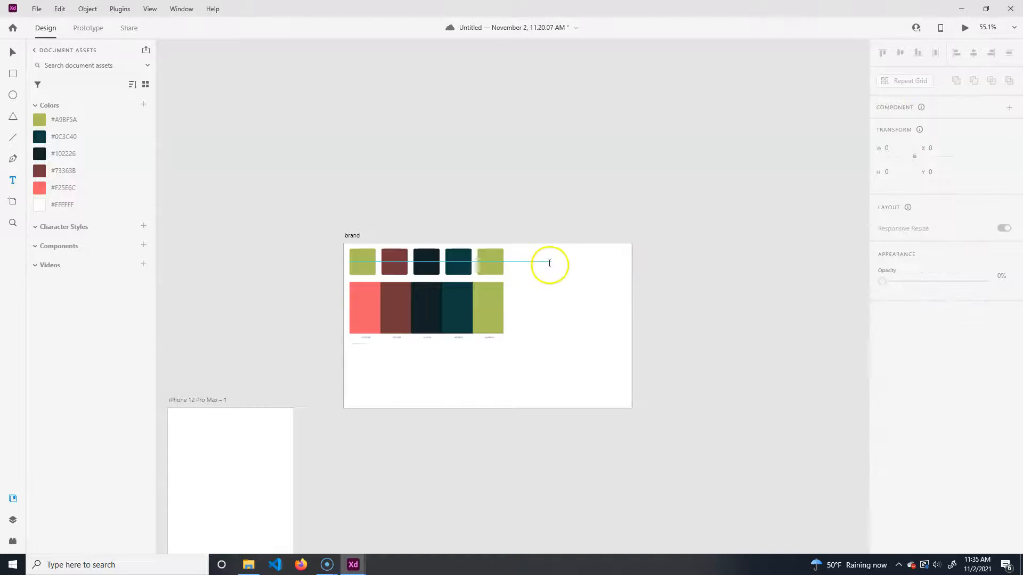
- Show the document's layers and add the text "TeachMeCone" to the right of the swatches on the brand artboard
{"action": "left_click", "coordinate": [14, 521]}
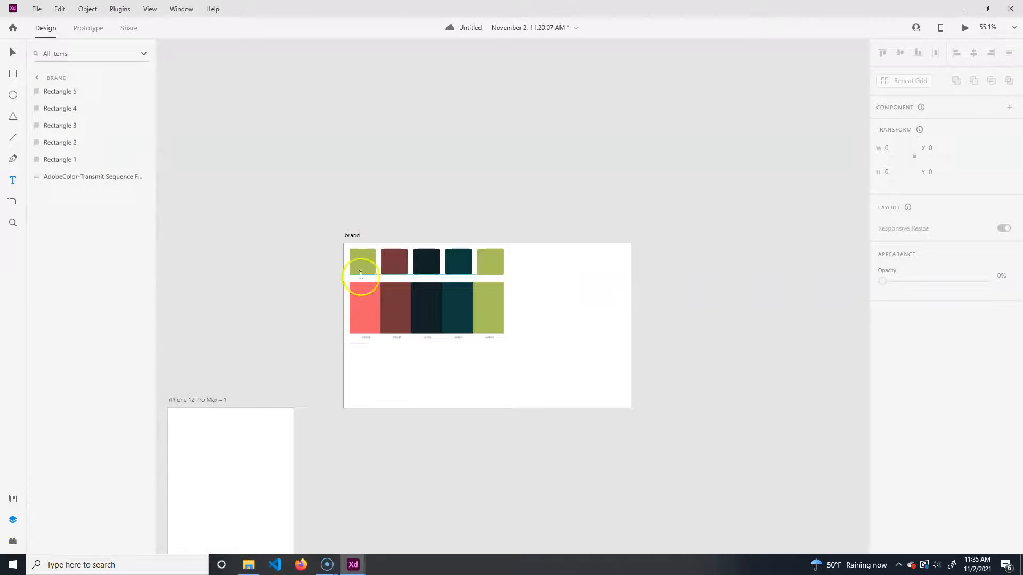
{"action": "left_click", "coordinate": [528, 263]}
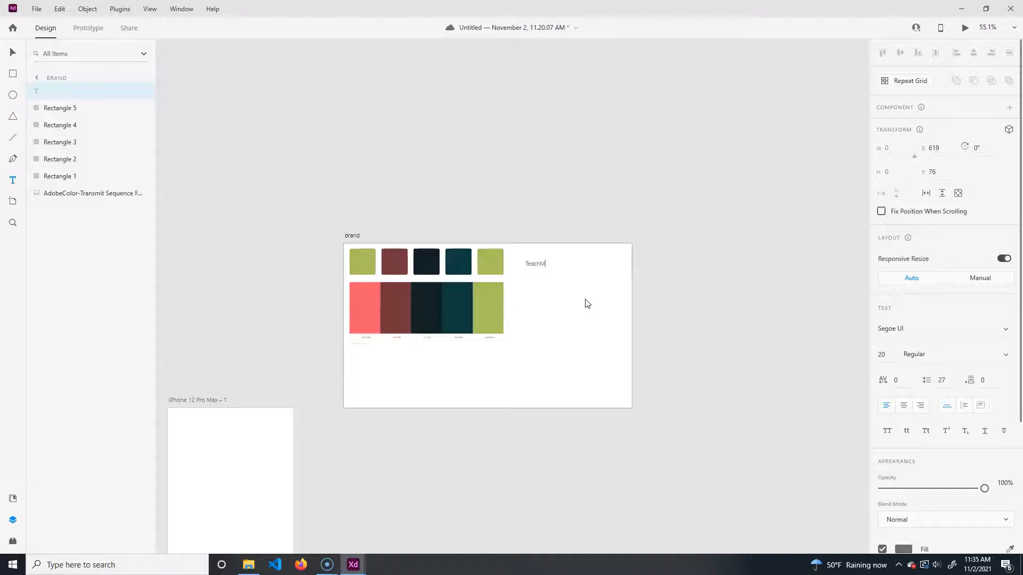
{"action": "left_click", "coordinate": [562, 266]}
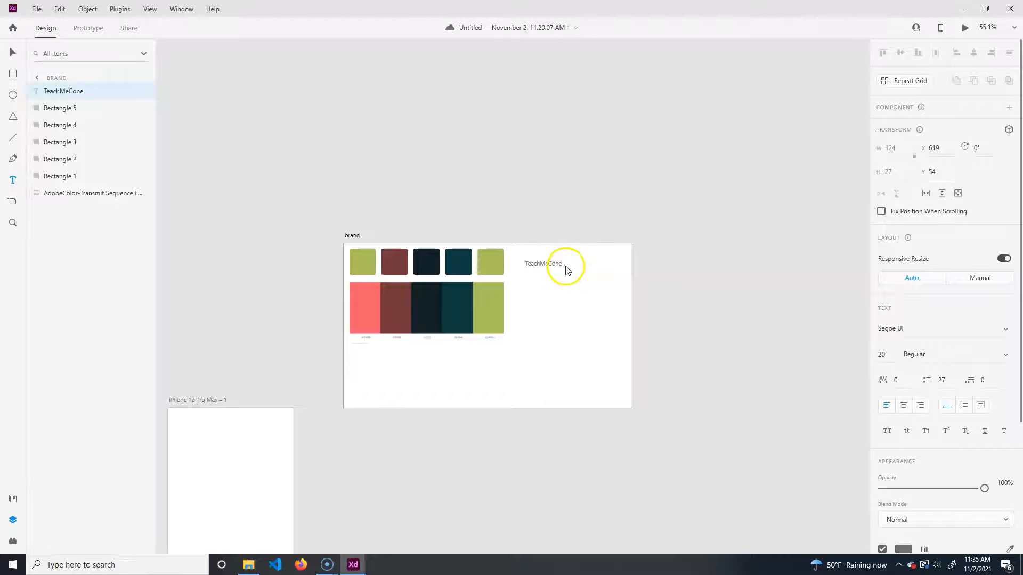
- Set the font size of the whole TeachMeCone text to 36
{"action": "double_click", "coordinate": [536, 265]}
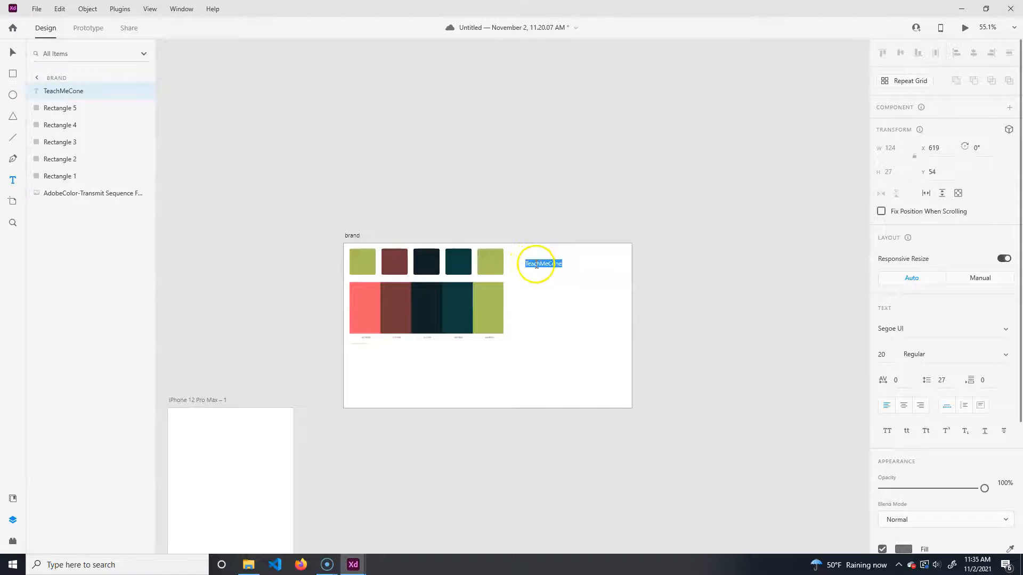
{"action": "scroll", "coordinate": [940, 433], "scroll_direction": "down", "scroll_amount": 3}
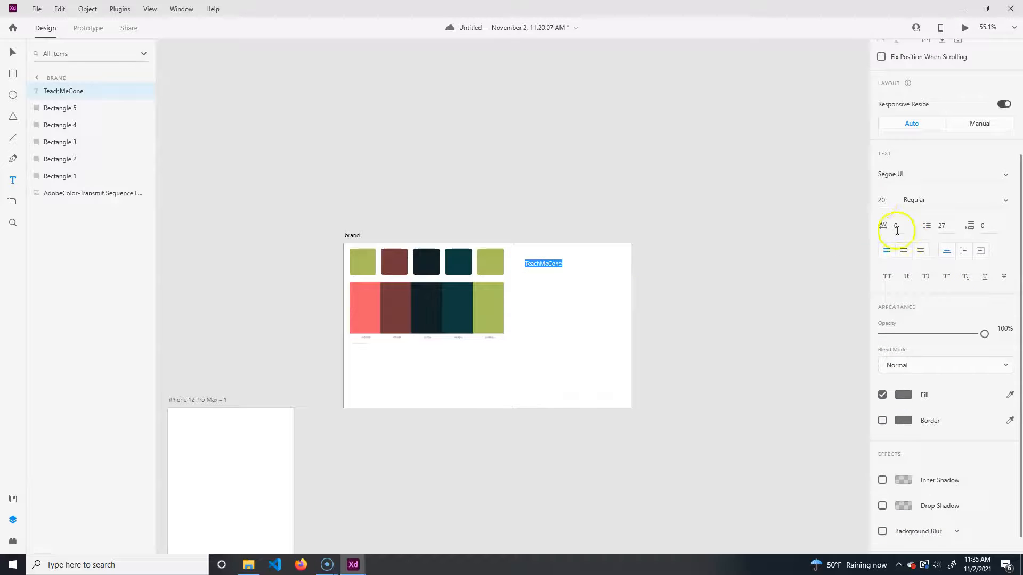
{"action": "left_click", "coordinate": [888, 202]}
{"action": "type", "text": "36"}
{"action": "key", "text": "Return"}
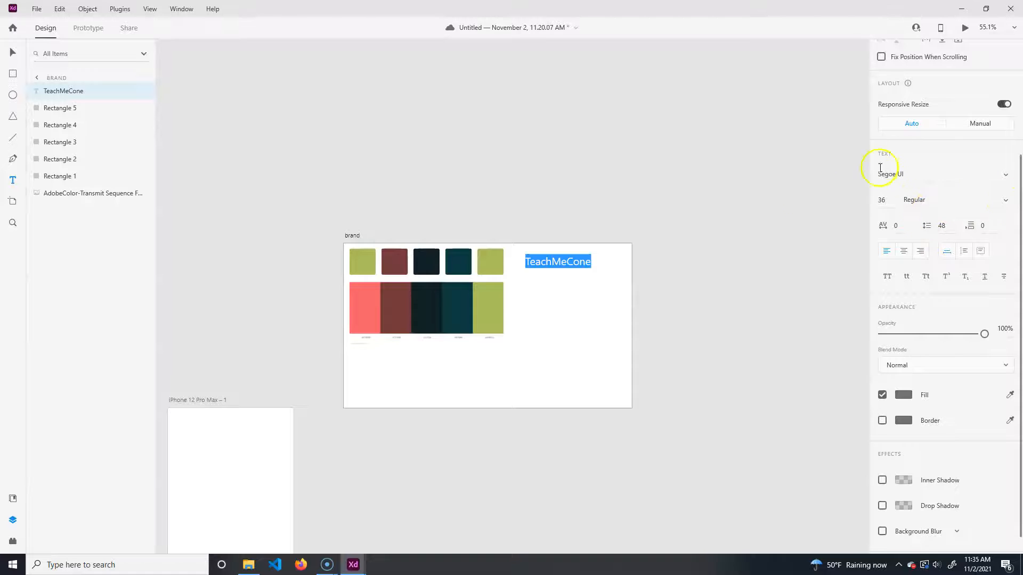
- Apply the AlienCaret font to the TeachMeCone text
{"action": "left_click", "coordinate": [1004, 174]}
{"action": "scroll", "coordinate": [899, 108], "scroll_direction": "up", "scroll_amount": 10}
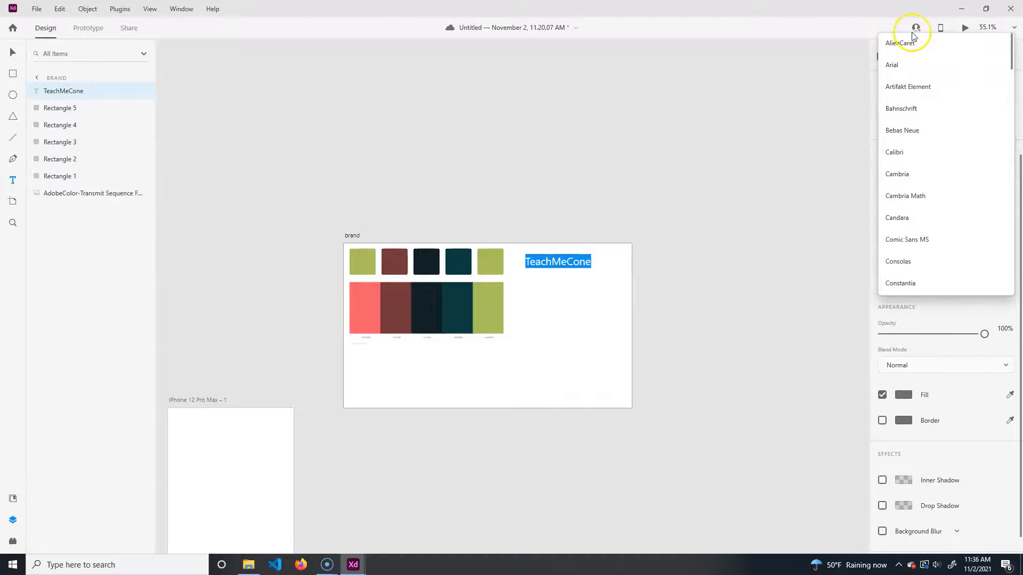
{"action": "left_click", "coordinate": [910, 44]}
{"action": "key", "text": "Down"}
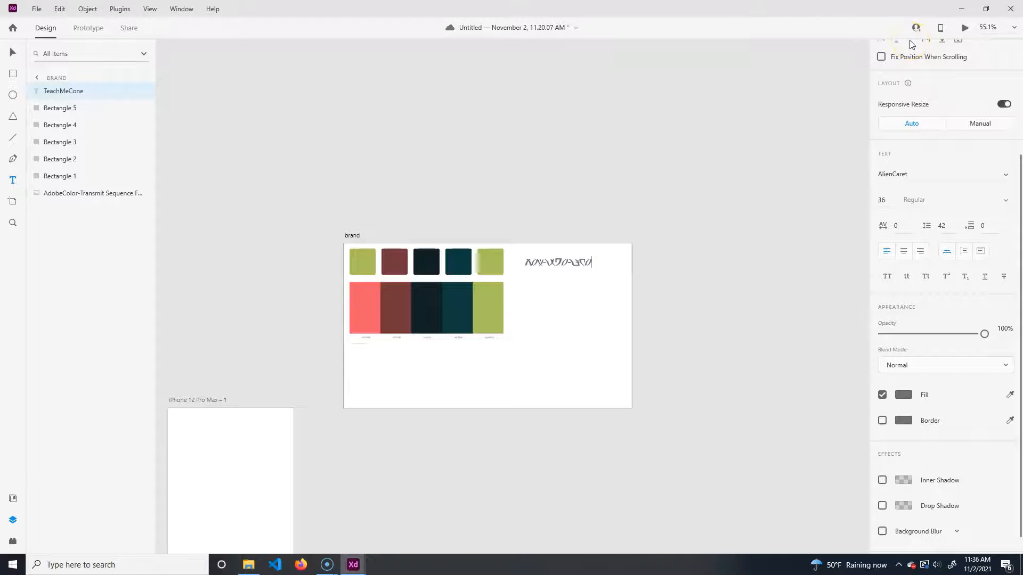
{"action": "left_click", "coordinate": [919, 174]}
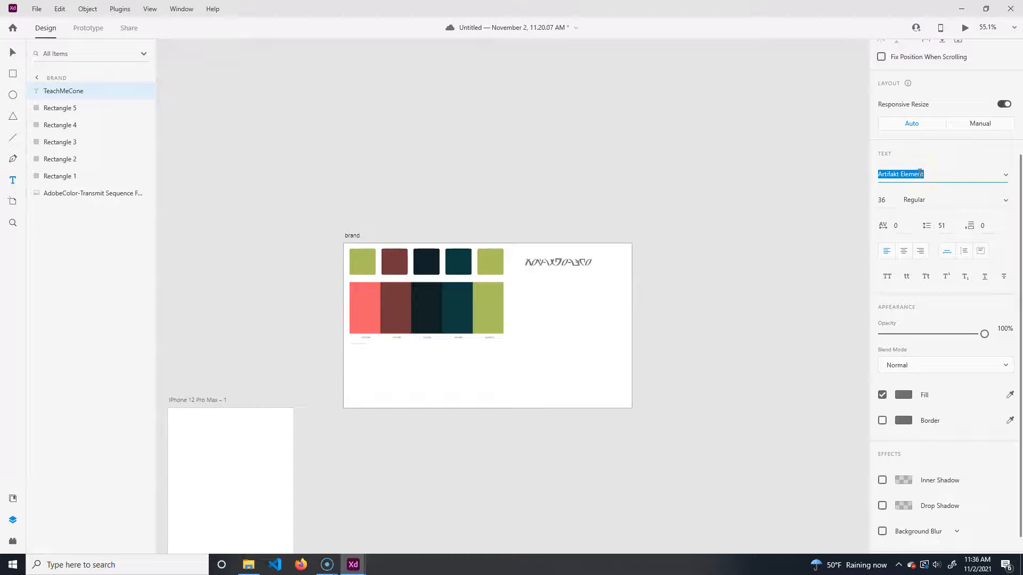
- Select the whole TeachMeCone text and go through the fonts in list order until Lucida Sans Unicode is applied
{"action": "double_click", "coordinate": [578, 262]}
{"action": "left_click", "coordinate": [893, 176]}
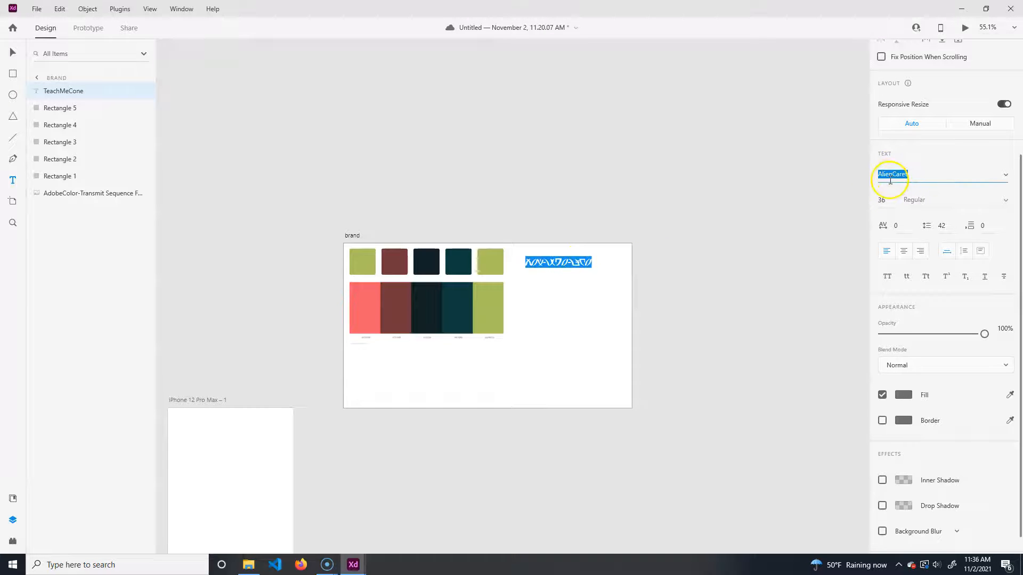
{"action": "key", "text": "Down"}
{"action": "key", "text": "Down"}
{"action": "key", "text": "Down"}
{"action": "key", "text": "Down"}
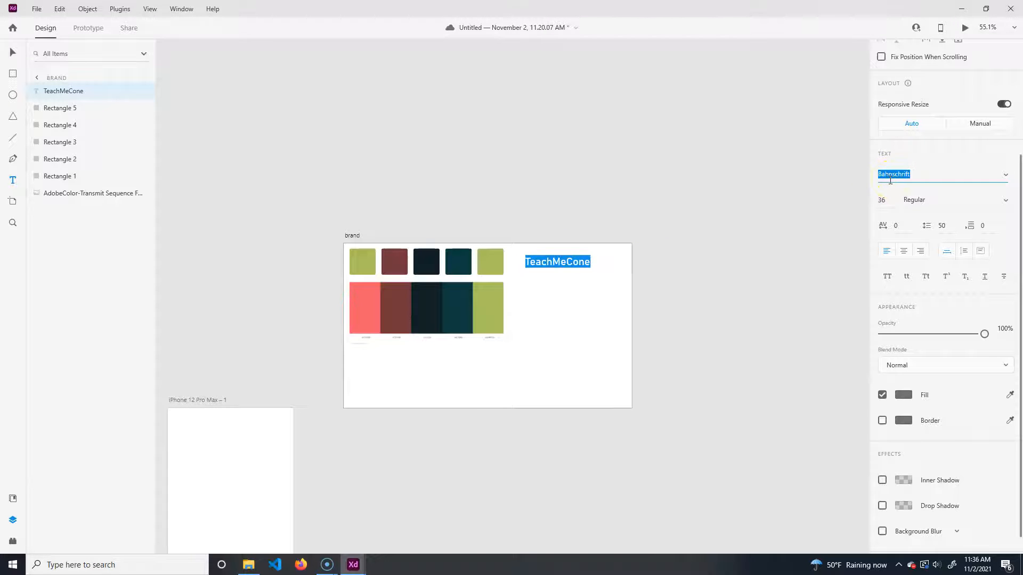
{"action": "key", "text": "Down"}
{"action": "key", "text": "Down"}
{"action": "key", "text": "Down"}
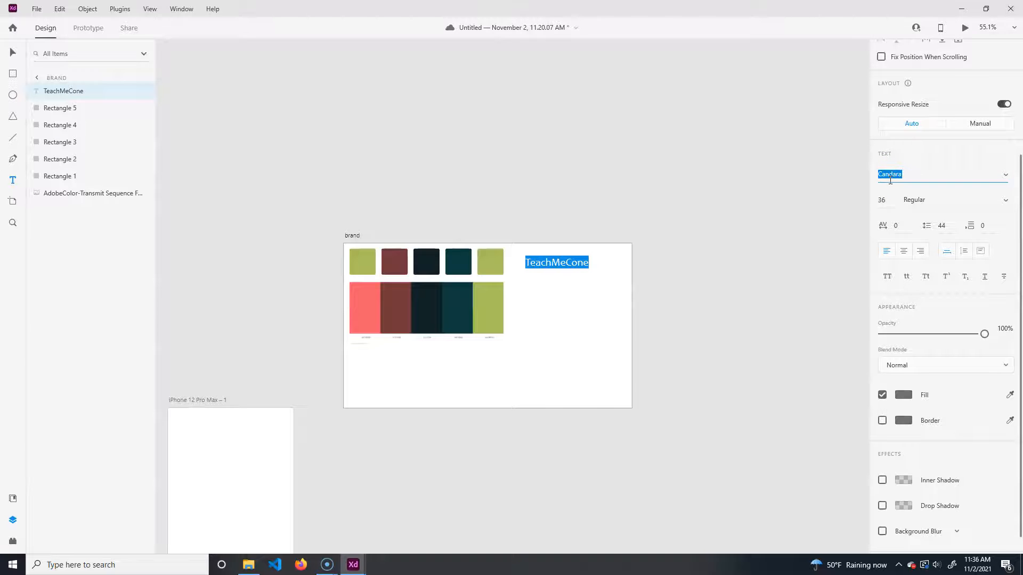
{"action": "key", "text": "Down"}
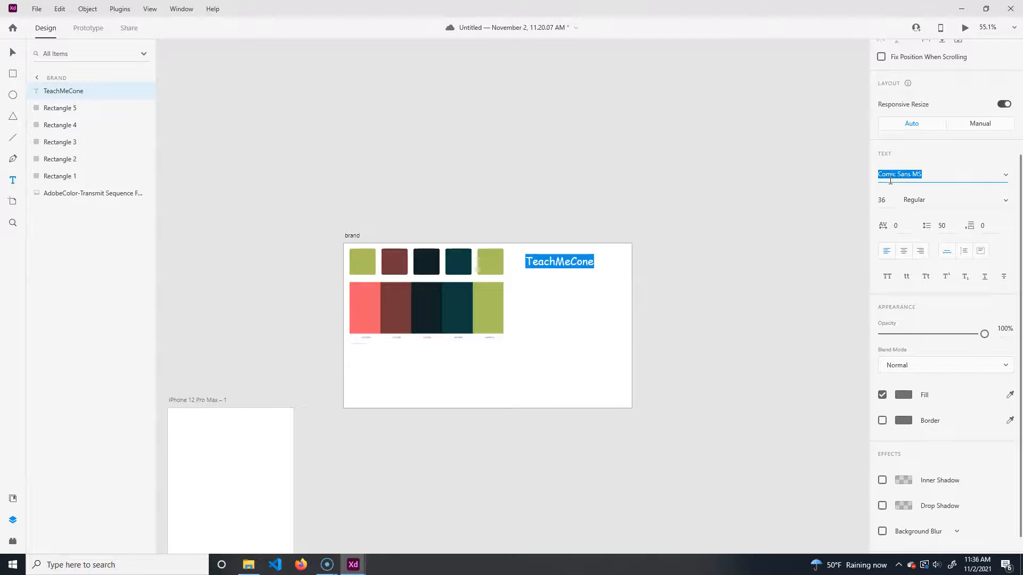
{"action": "key", "text": "Down"}
{"action": "key", "text": "Down"}
{"action": "key", "text": "Down"}
{"action": "key", "text": "Down"}
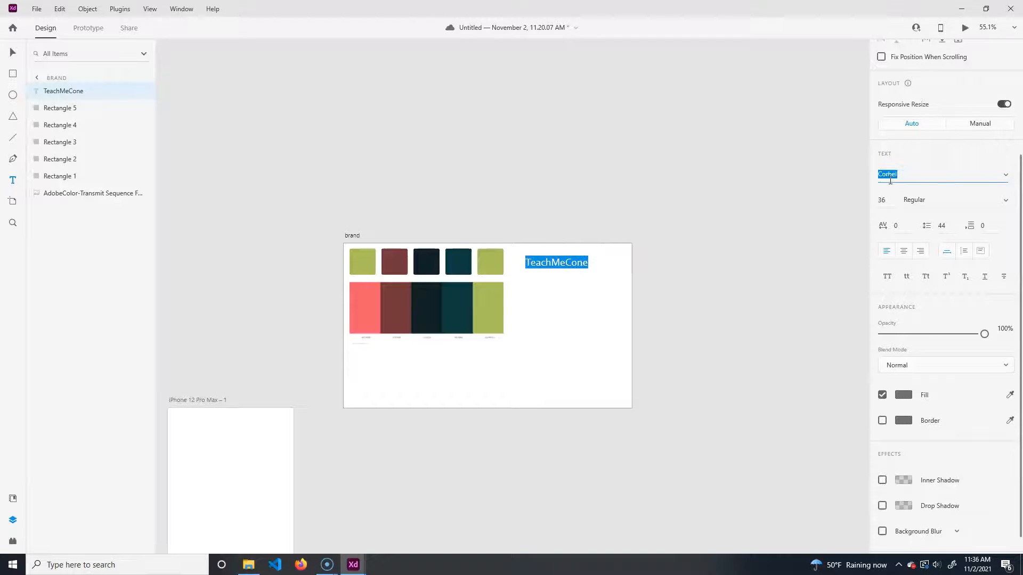
{"action": "key", "text": "Down"}
{"action": "key", "text": "Down"}
{"action": "key", "text": "Down"}
{"action": "key", "text": "Down"}
{"action": "key", "text": "Down"}
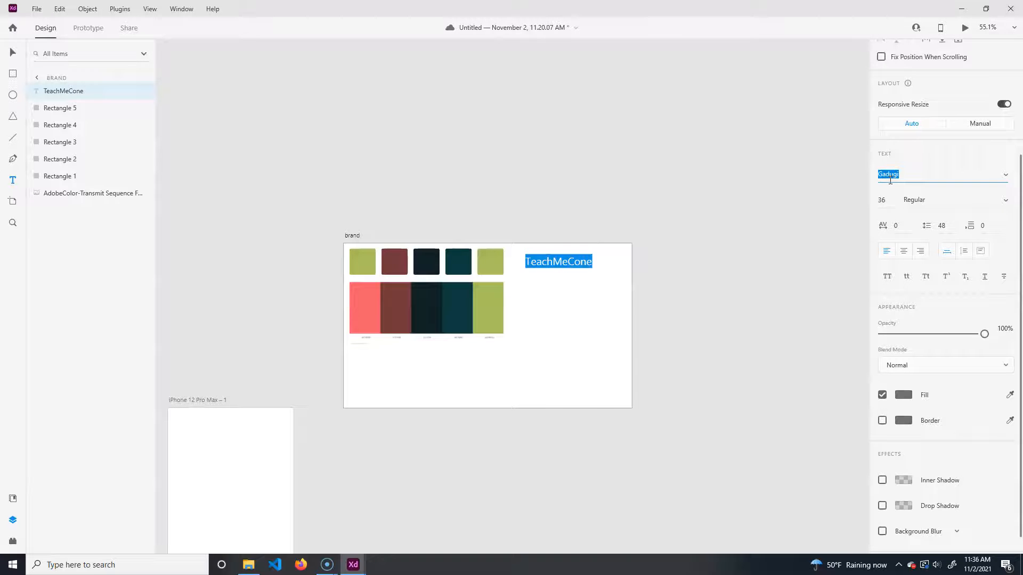
{"action": "key", "text": "Down"}
{"action": "key", "text": "Down"}
{"action": "key", "text": "Down"}
{"action": "key", "text": "Down"}
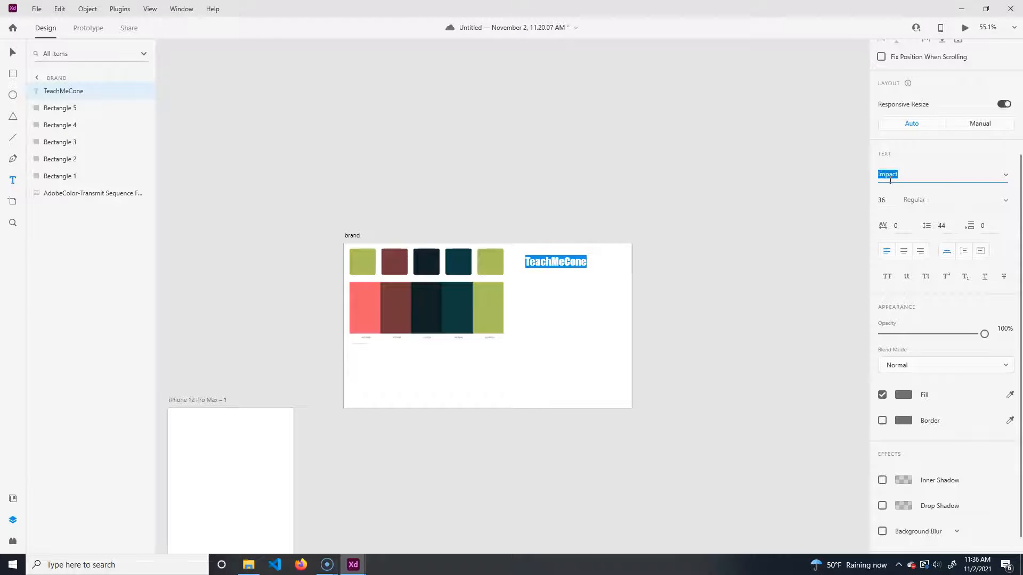
{"action": "key", "text": "Down"}
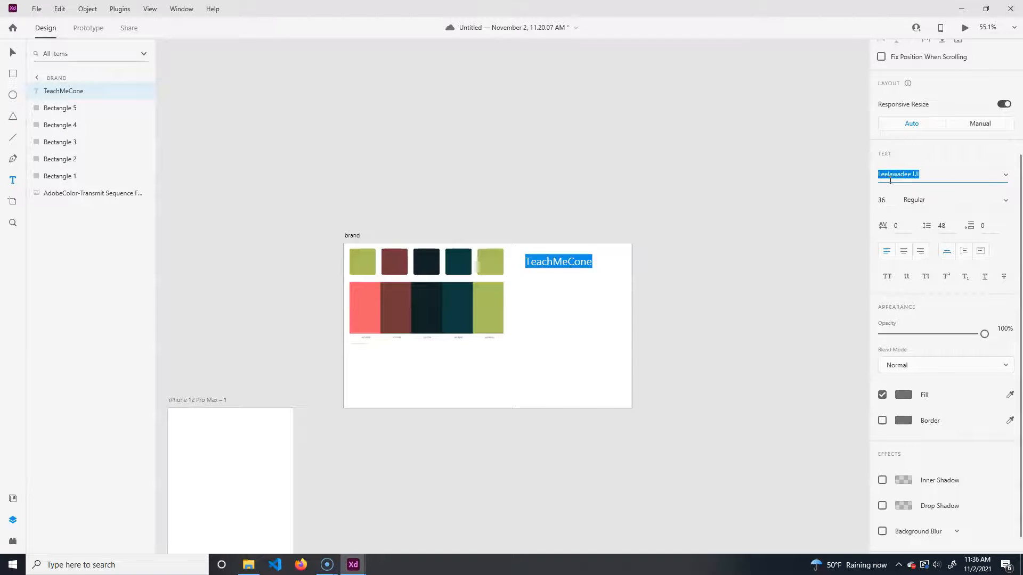
{"action": "key", "text": "Down"}
{"action": "key", "text": "Down"}
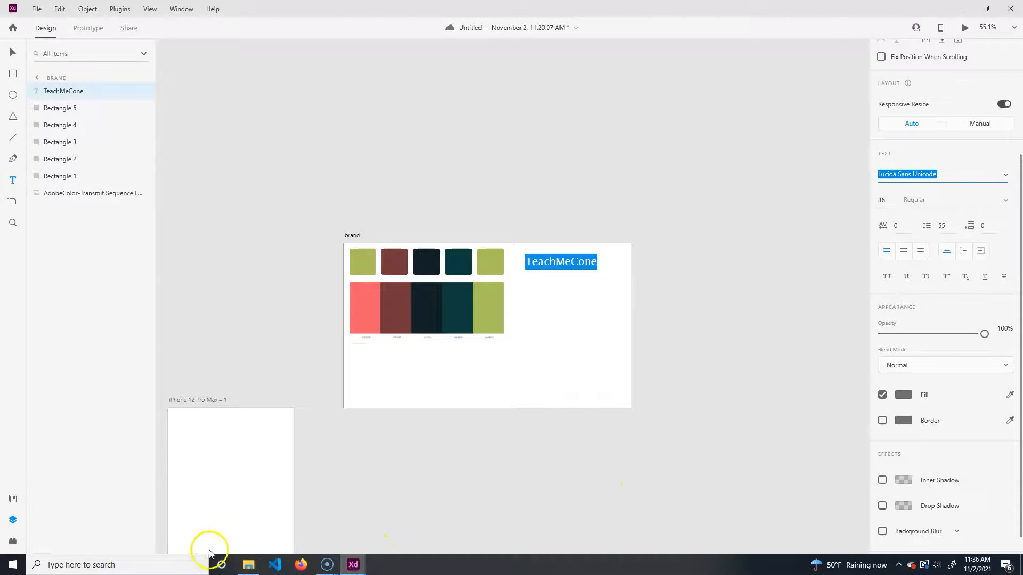
- Open Google Chrome, go to fonts.google.com and close the selected family details
{"action": "left_click", "coordinate": [128, 564]}
{"action": "type", "text": "chrome"}
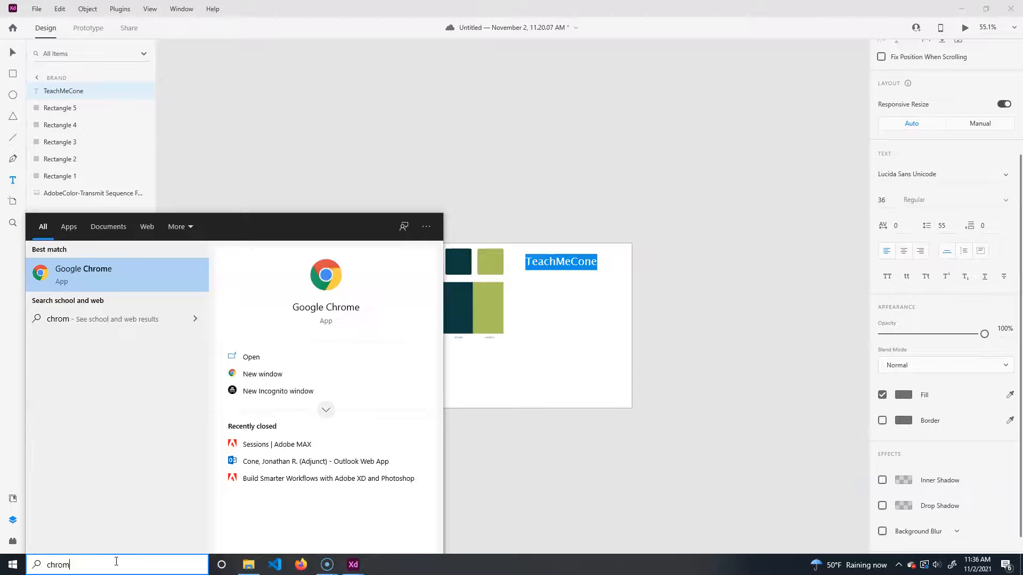
{"action": "key", "text": "Return"}
{"action": "left_click", "coordinate": [190, 27]}
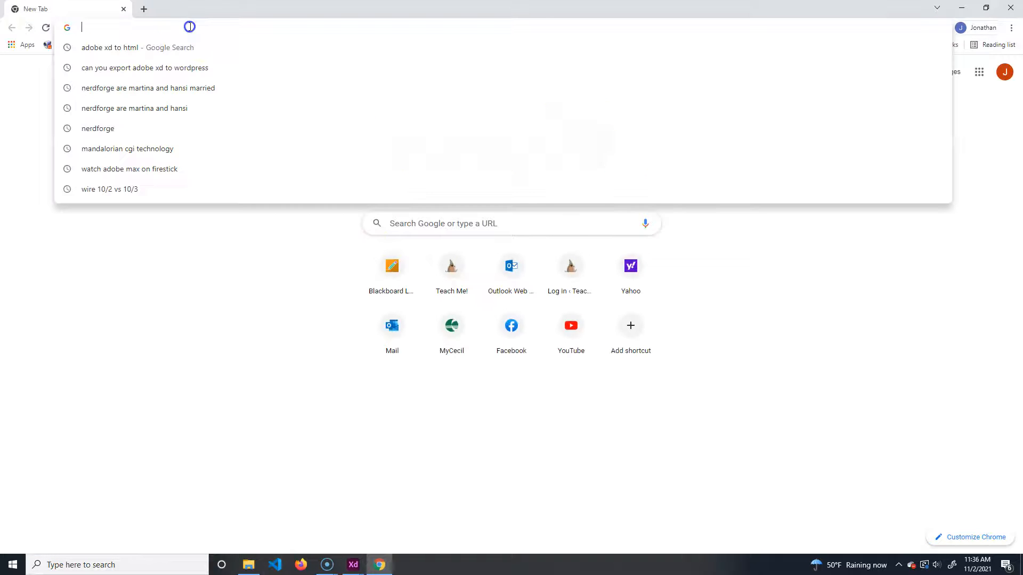
{"action": "type", "text": "fonts.google.com"}
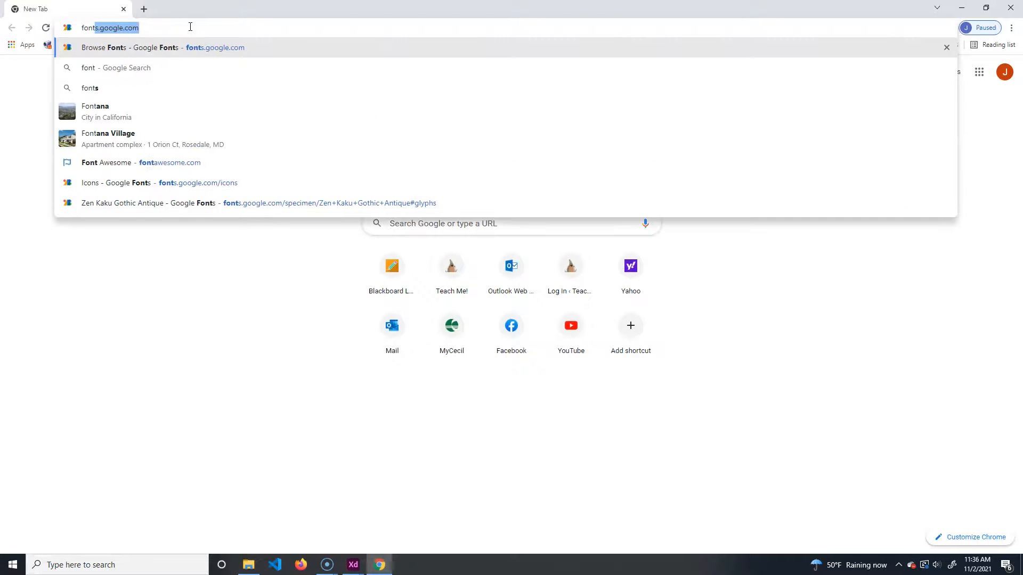
{"action": "key", "text": "Return"}
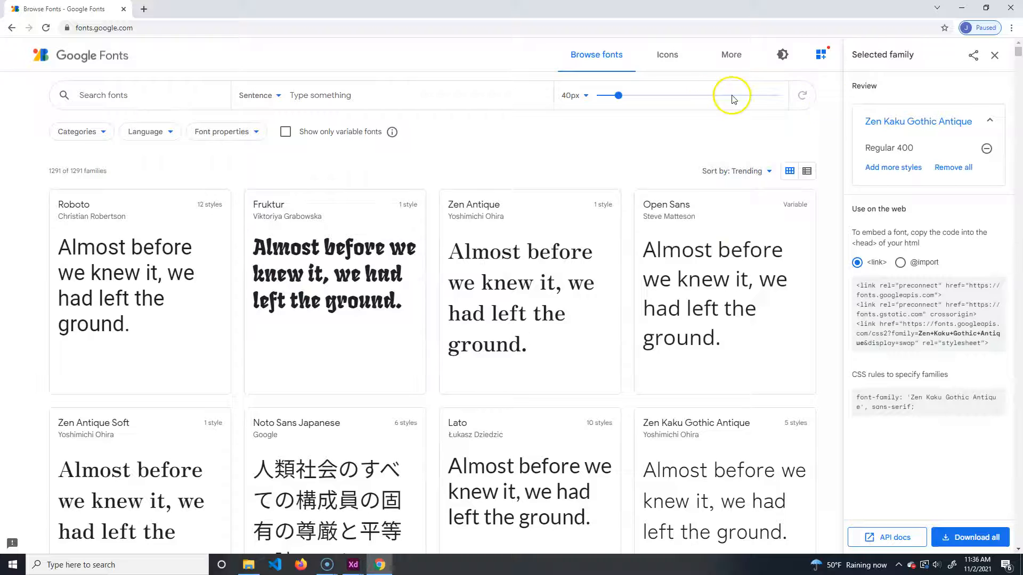
{"action": "left_click", "coordinate": [994, 55]}
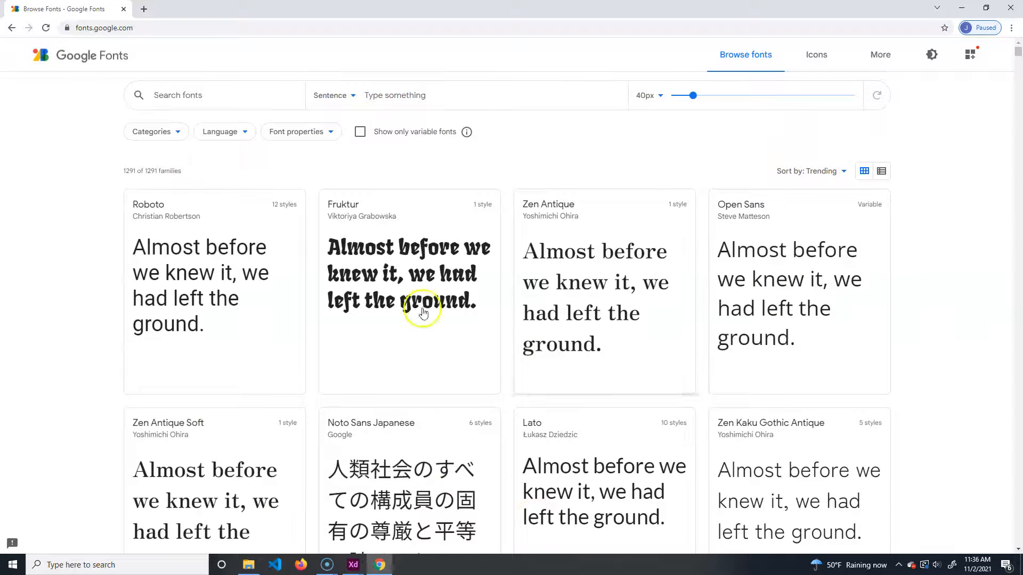
- Examine the font category filters and look through the trending font families on Google Fonts
{"action": "left_click", "coordinate": [179, 132]}
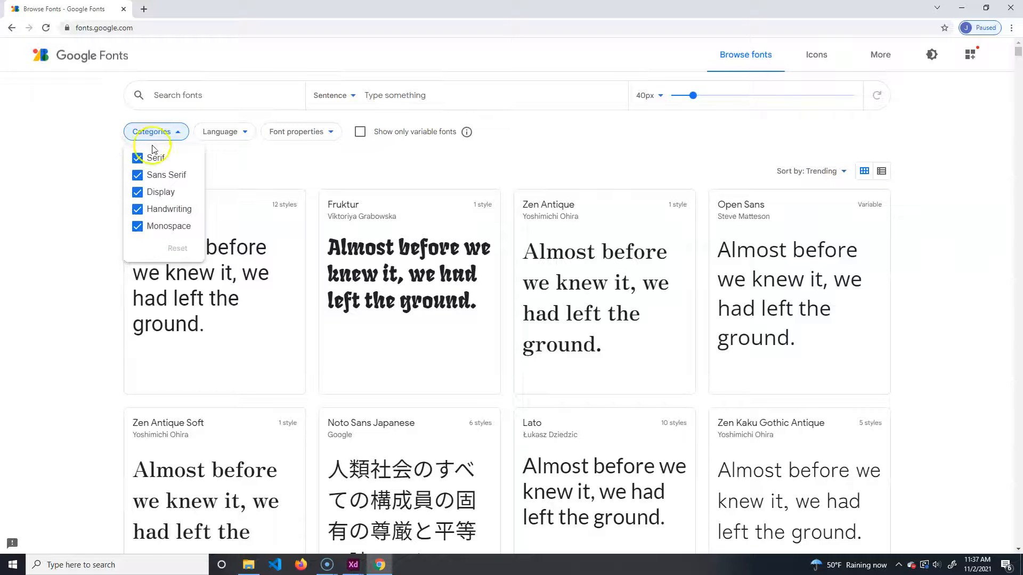
{"action": "scroll", "coordinate": [911, 383], "scroll_direction": "down", "scroll_amount": 12}
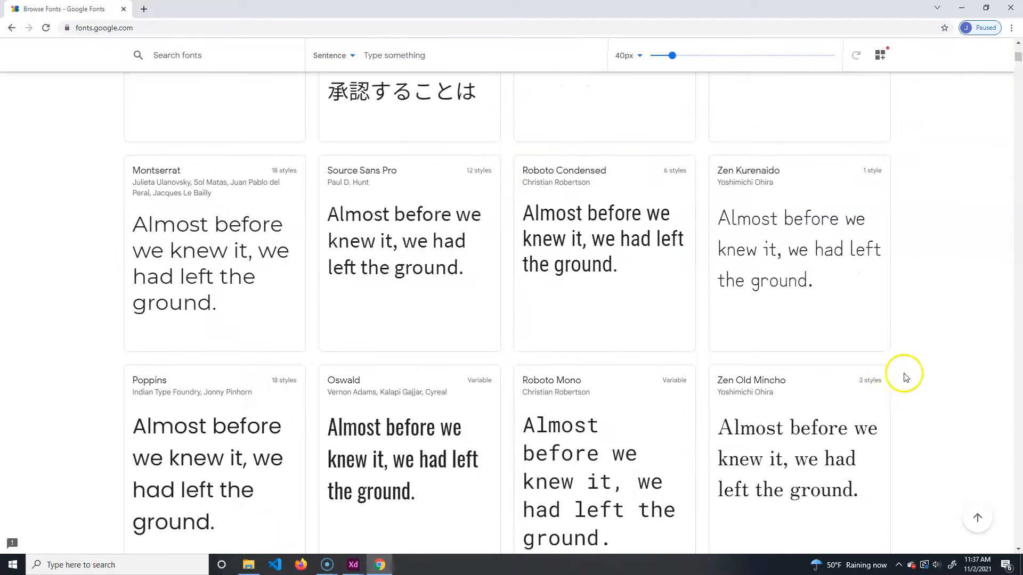
{"action": "scroll", "coordinate": [911, 402], "scroll_direction": "up", "scroll_amount": 3}
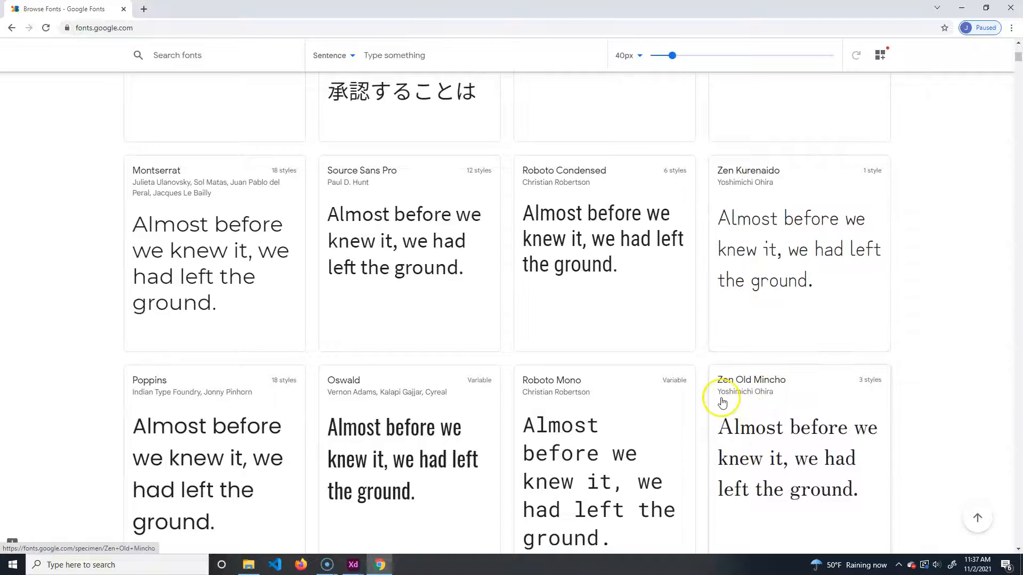
{"action": "scroll", "coordinate": [863, 393], "scroll_direction": "down", "scroll_amount": 15}
{"action": "scroll", "coordinate": [947, 404], "scroll_direction": "down", "scroll_amount": 3}
{"action": "scroll", "coordinate": [947, 417], "scroll_direction": "up", "scroll_amount": 2}
{"action": "scroll", "coordinate": [948, 418], "scroll_direction": "up", "scroll_amount": 20}
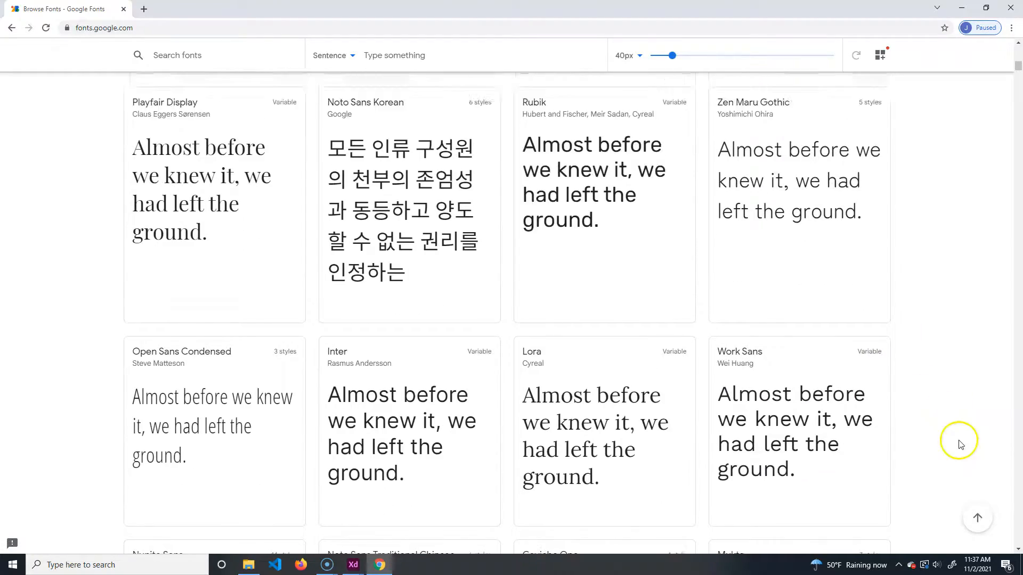
{"action": "scroll", "coordinate": [969, 452], "scroll_direction": "up", "scroll_amount": 1}
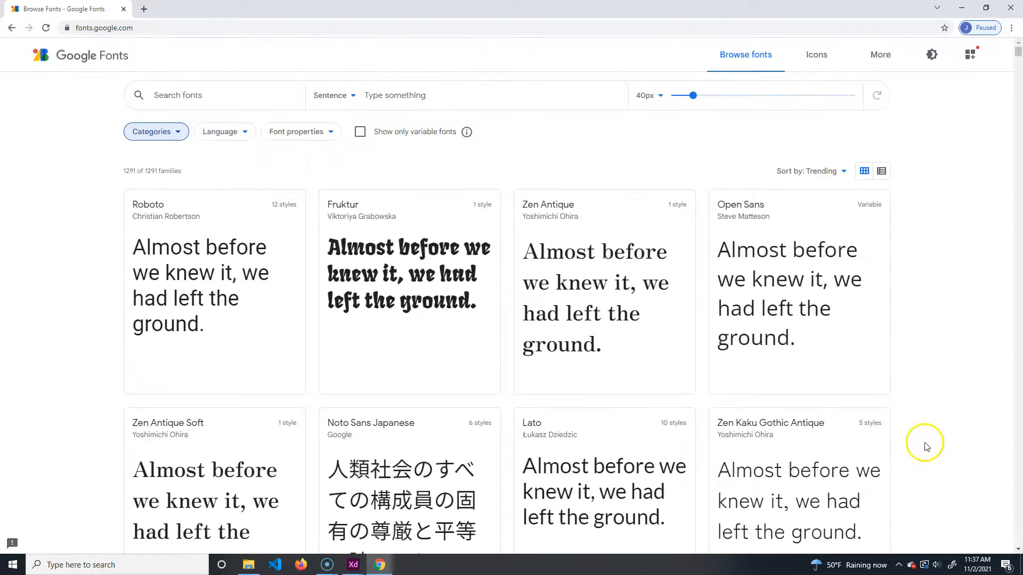
- Open the Fruktur font family and review its styles, glyphs, description and license
{"action": "left_click", "coordinate": [382, 233]}
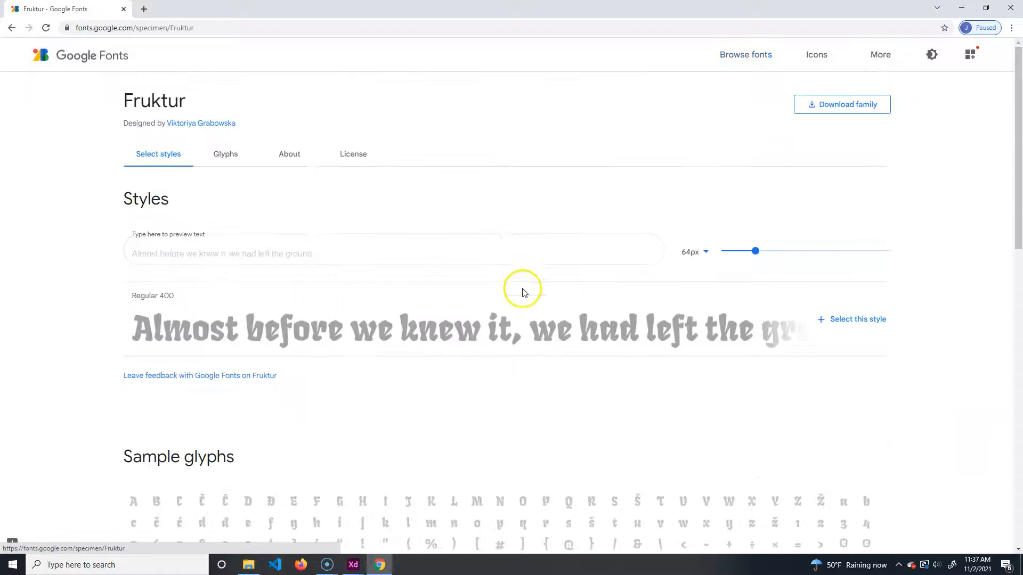
{"action": "scroll", "coordinate": [297, 349], "scroll_direction": "down", "scroll_amount": 1}
{"action": "scroll", "coordinate": [265, 341], "scroll_direction": "down", "scroll_amount": 15}
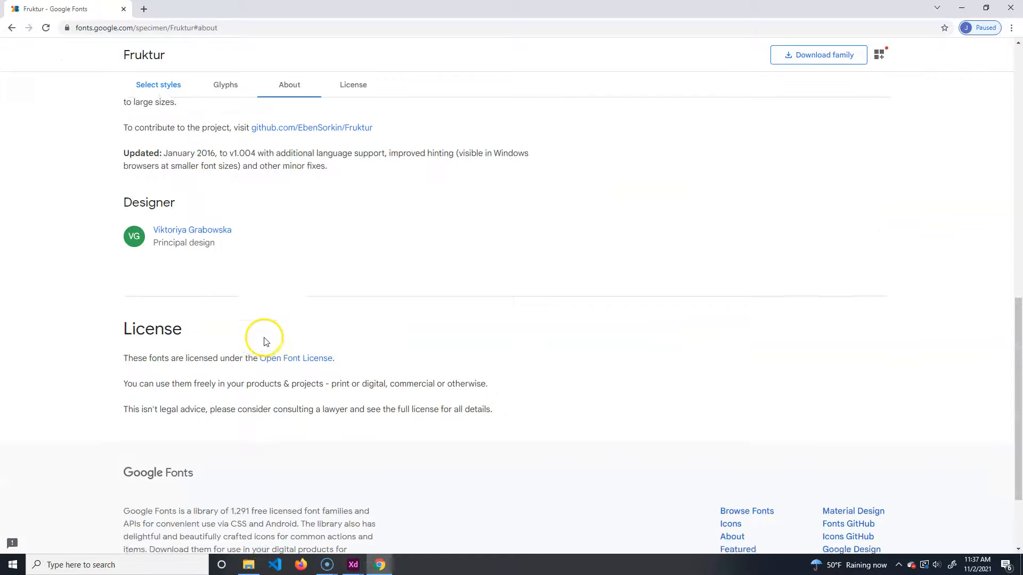
{"action": "scroll", "coordinate": [267, 354], "scroll_direction": "up", "scroll_amount": 16}
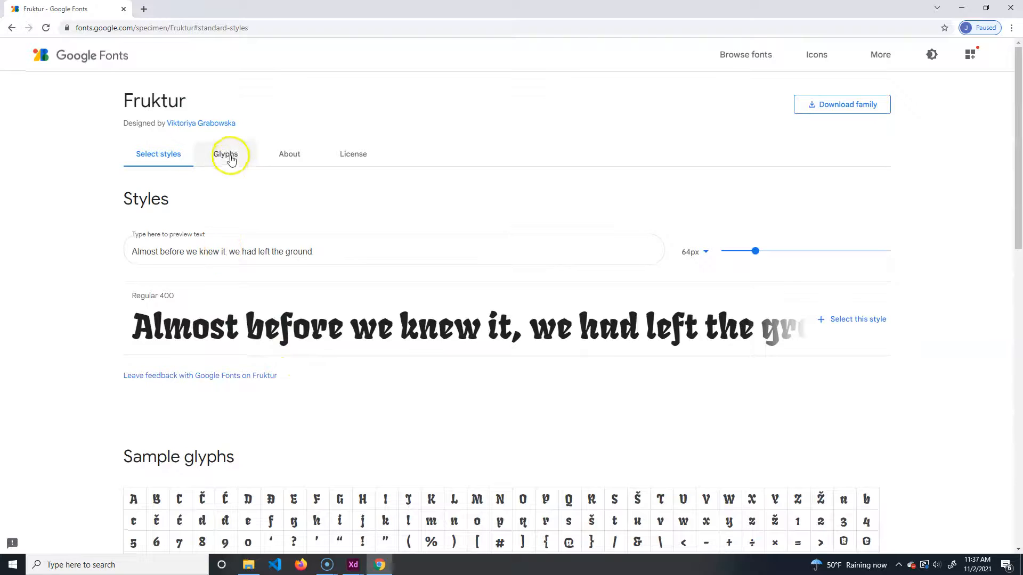
{"action": "left_click", "coordinate": [293, 155]}
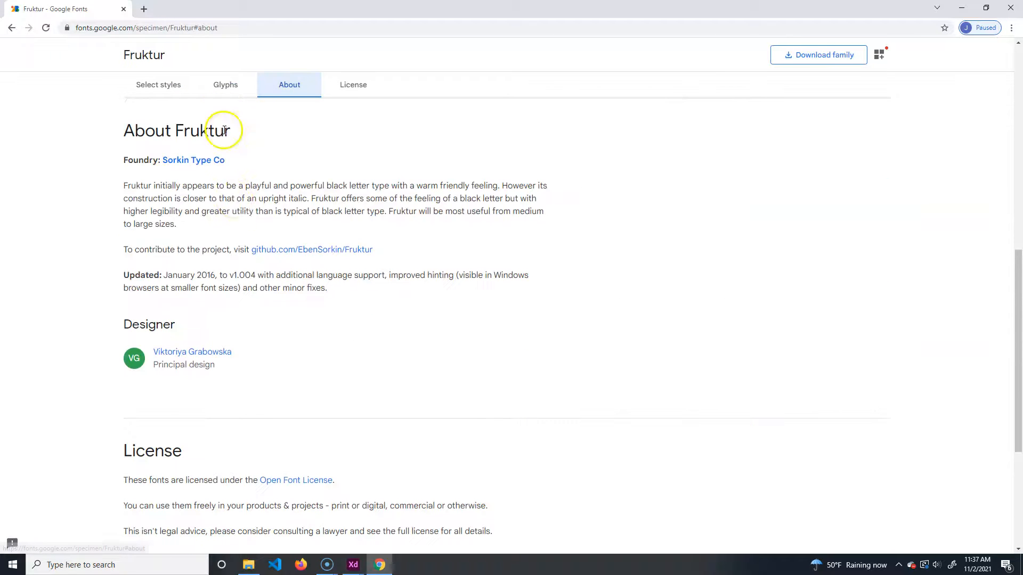
{"action": "left_click", "coordinate": [246, 83]}
{"action": "left_click", "coordinate": [142, 80]}
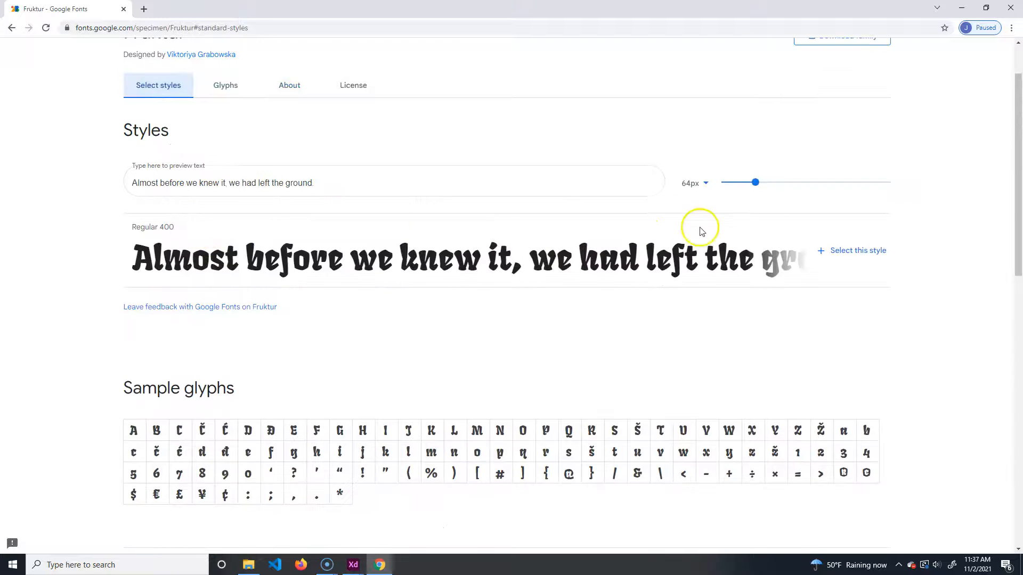
- Add Fruktur's Regular 400 style to the font selection, look over its page and return to the font catalogue
{"action": "left_click", "coordinate": [842, 252]}
{"action": "scroll", "coordinate": [224, 359], "scroll_direction": "down", "scroll_amount": 13}
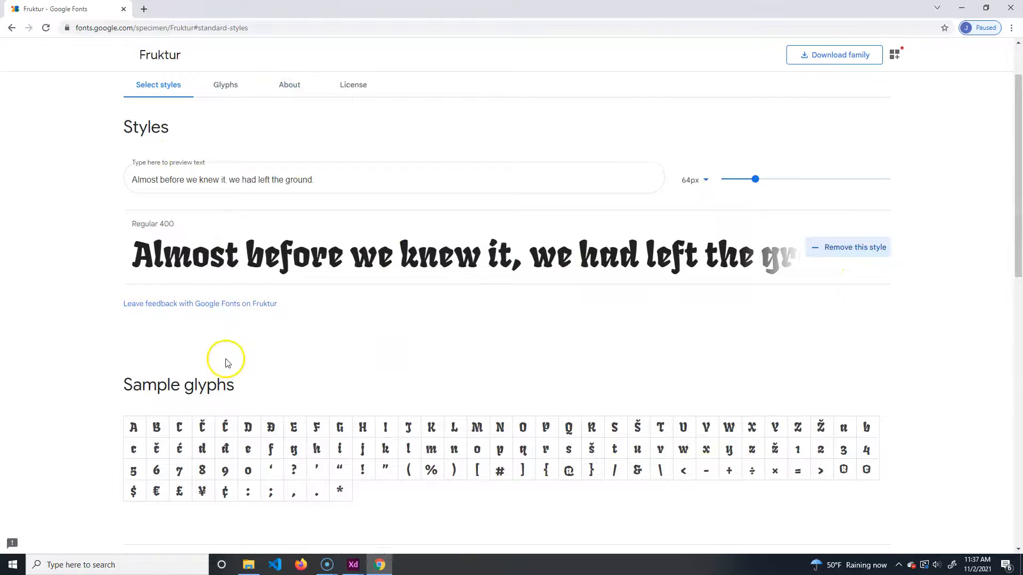
{"action": "scroll", "coordinate": [346, 379], "scroll_direction": "up", "scroll_amount": 6}
{"action": "scroll", "coordinate": [371, 377], "scroll_direction": "down", "scroll_amount": 5}
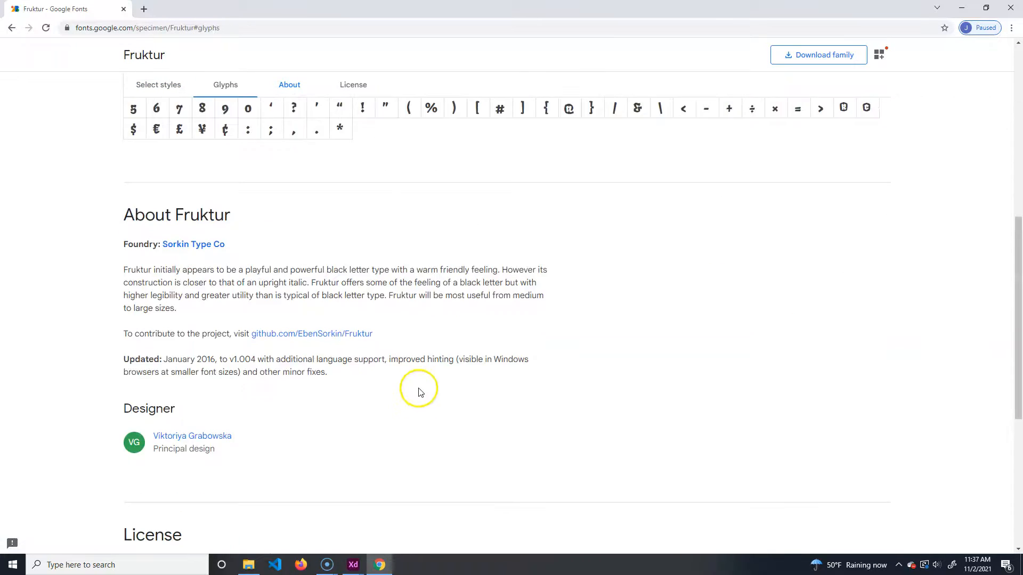
{"action": "scroll", "coordinate": [406, 393], "scroll_direction": "up", "scroll_amount": 15}
{"action": "left_click", "coordinate": [12, 28]}
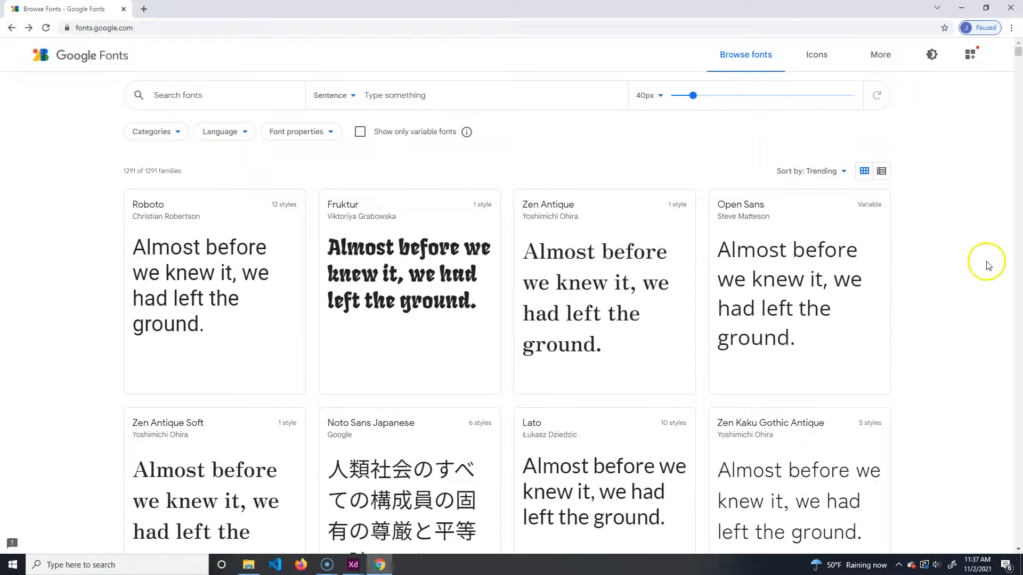
- Try another sort order for the font families and set the sorting back to Trending
{"action": "scroll", "coordinate": [927, 420], "scroll_direction": "down", "scroll_amount": 4}
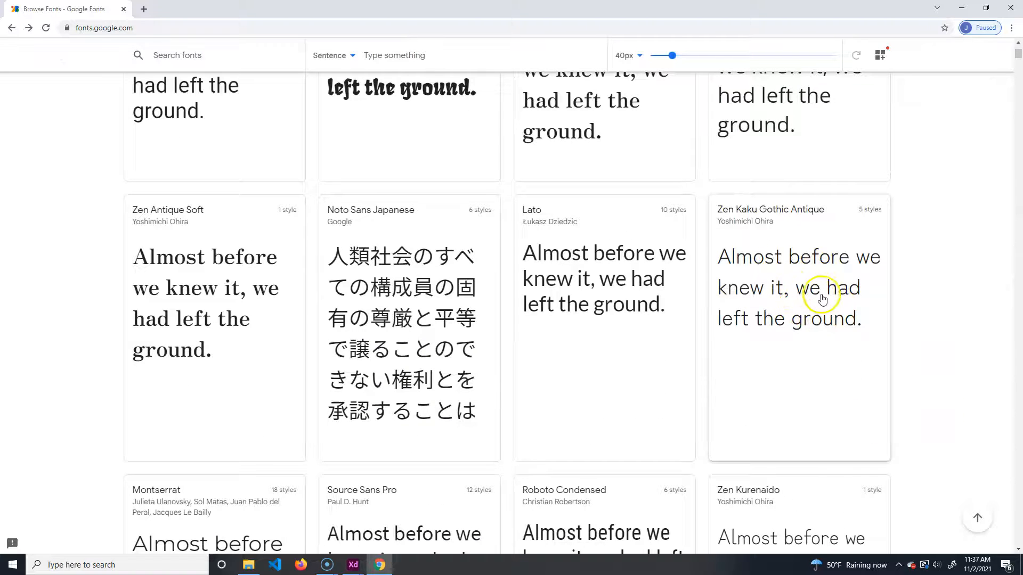
{"action": "scroll", "coordinate": [701, 324], "scroll_direction": "up", "scroll_amount": 4}
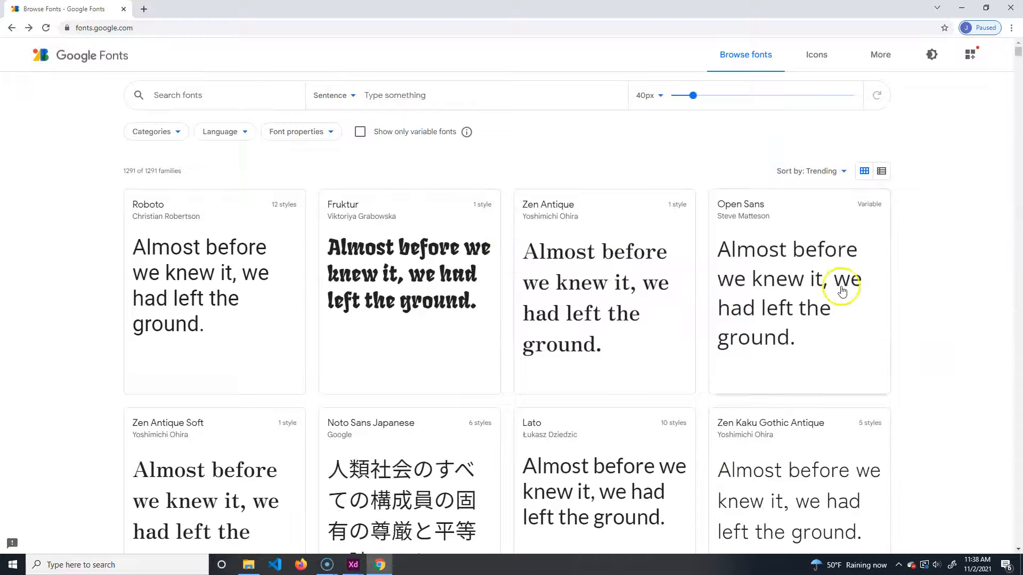
{"action": "left_click", "coordinate": [842, 171]}
{"action": "left_click", "coordinate": [821, 215]}
{"action": "left_click", "coordinate": [810, 171]}
{"action": "left_click", "coordinate": [812, 197]}
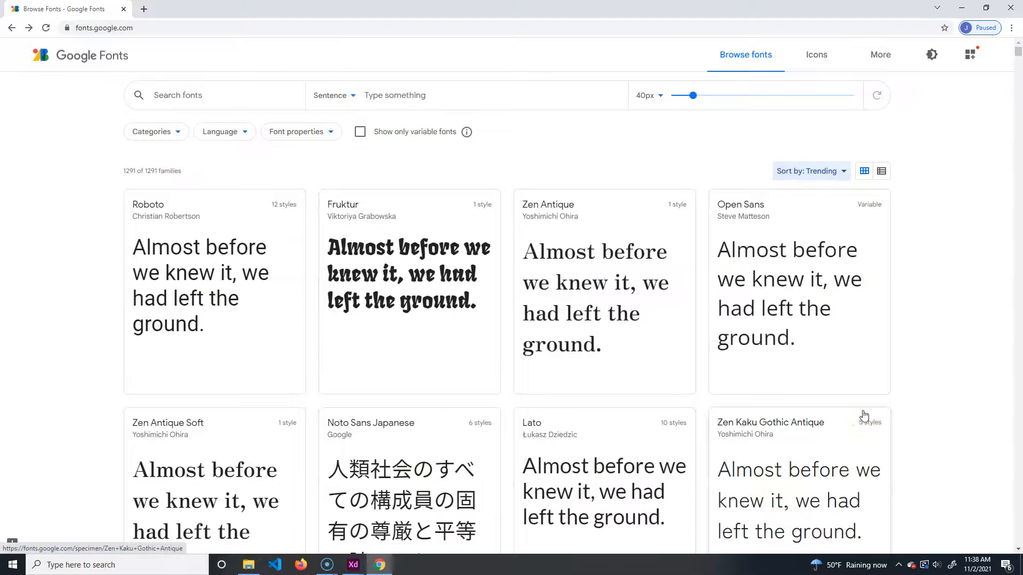
- Switch to Adobe XD and replace the TeachMeCone text on the brand artboard with "Heading 1"
{"action": "scroll", "coordinate": [859, 406], "scroll_direction": "down", "scroll_amount": 4}
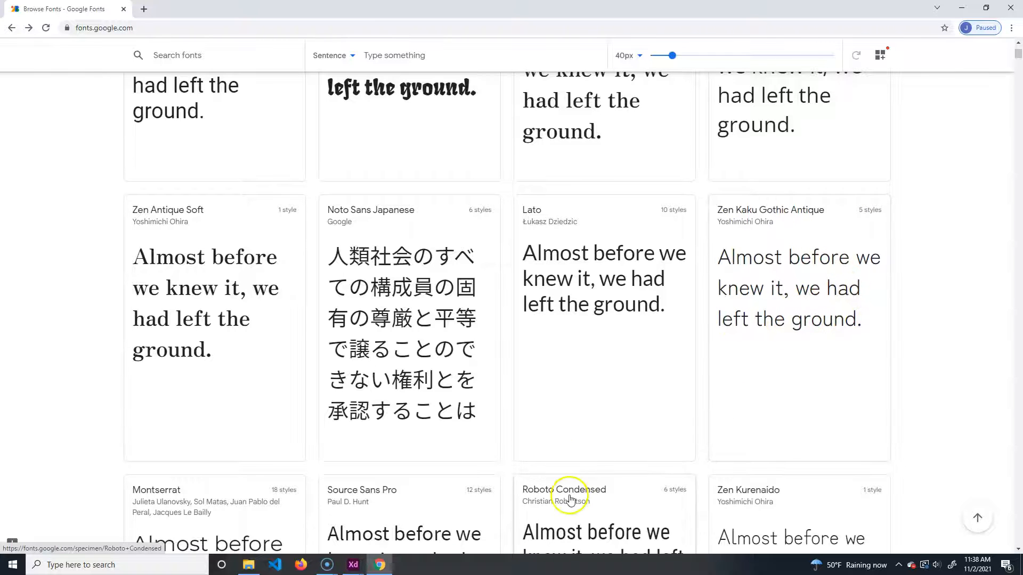
{"action": "left_click", "coordinate": [376, 563]}
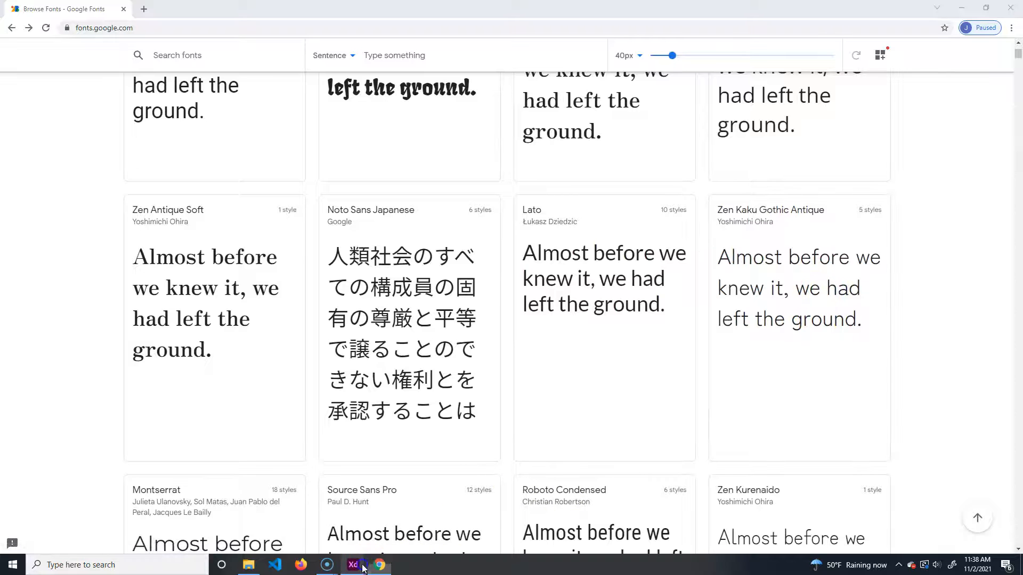
{"action": "left_click", "coordinate": [423, 494]}
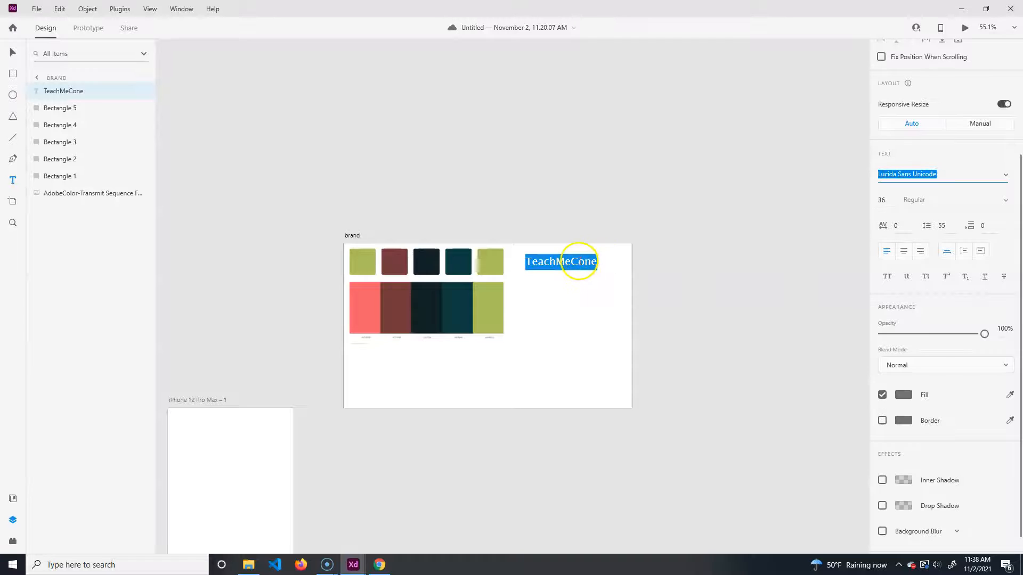
{"action": "left_click", "coordinate": [553, 261]}
{"action": "left_click", "coordinate": [573, 261]}
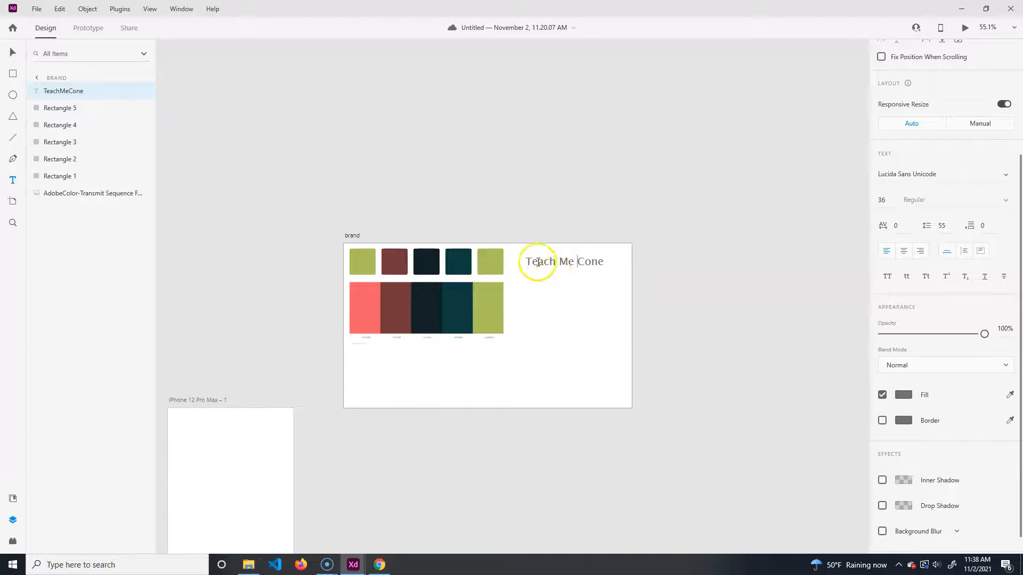
{"action": "left_click_drag", "start_coordinate": [607, 263], "coordinate": [503, 253]}
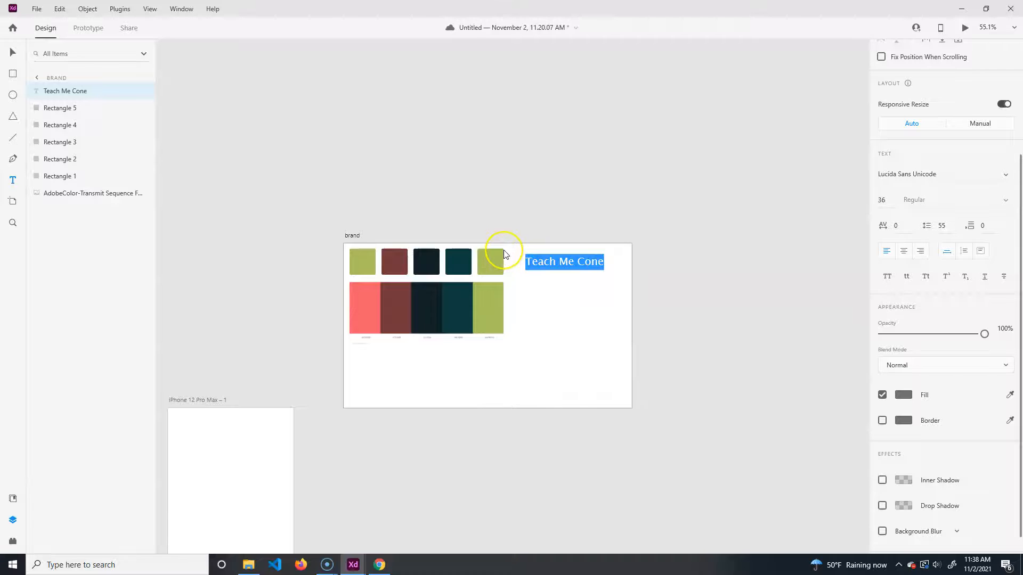
{"action": "type", "text": "Heading"}
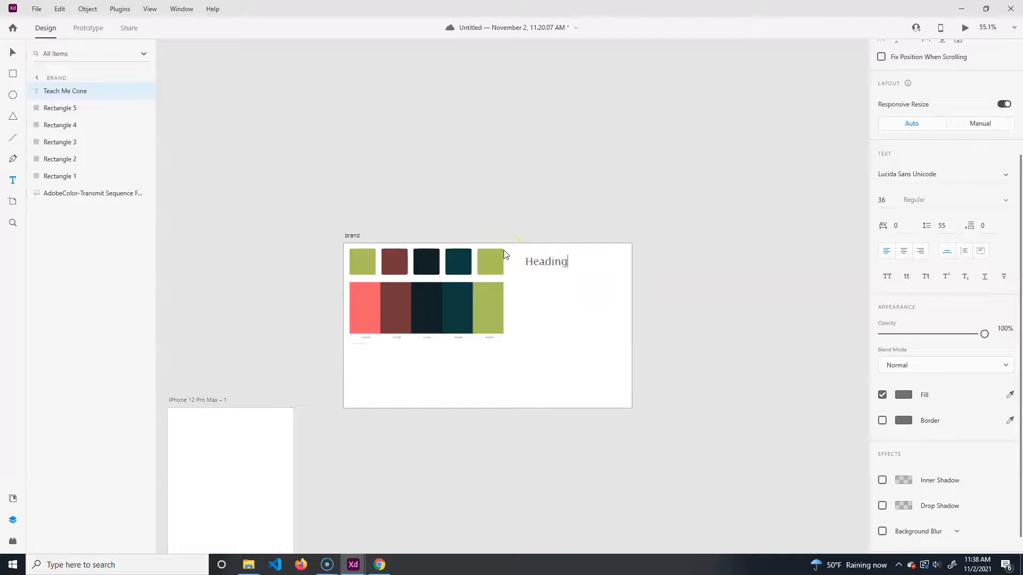
{"action": "type", "text": " 1"}
{"action": "left_click", "coordinate": [583, 272]}
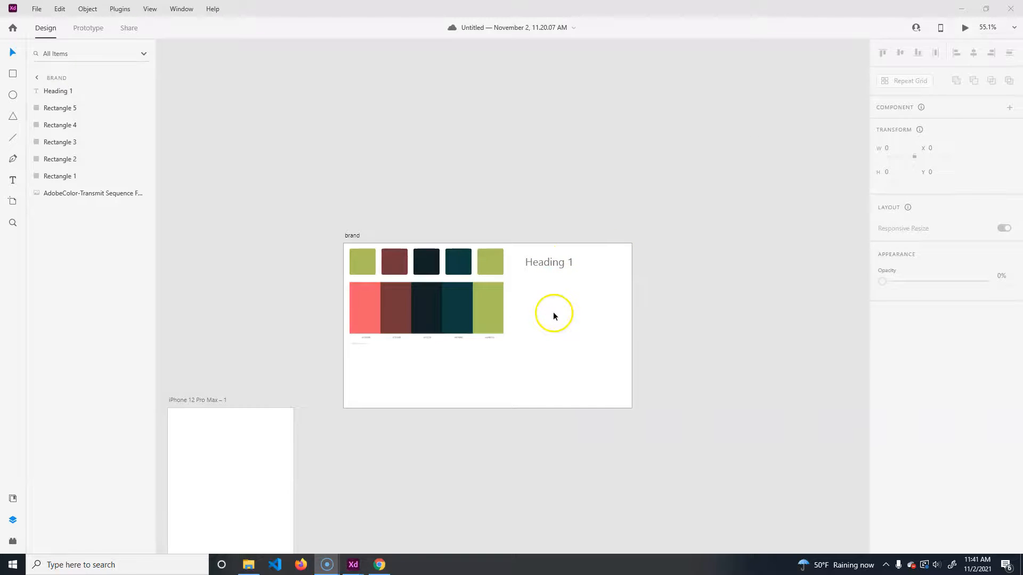
- Draw an area text box about 163 wide and 125 high directly below Heading 1
{"action": "left_click", "coordinate": [554, 261]}
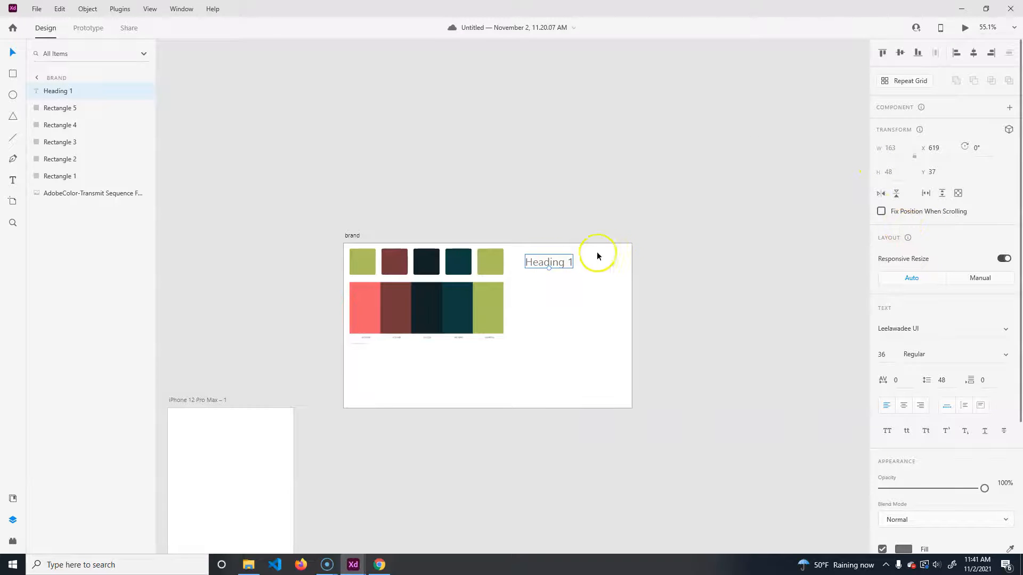
{"action": "double_click", "coordinate": [550, 261]}
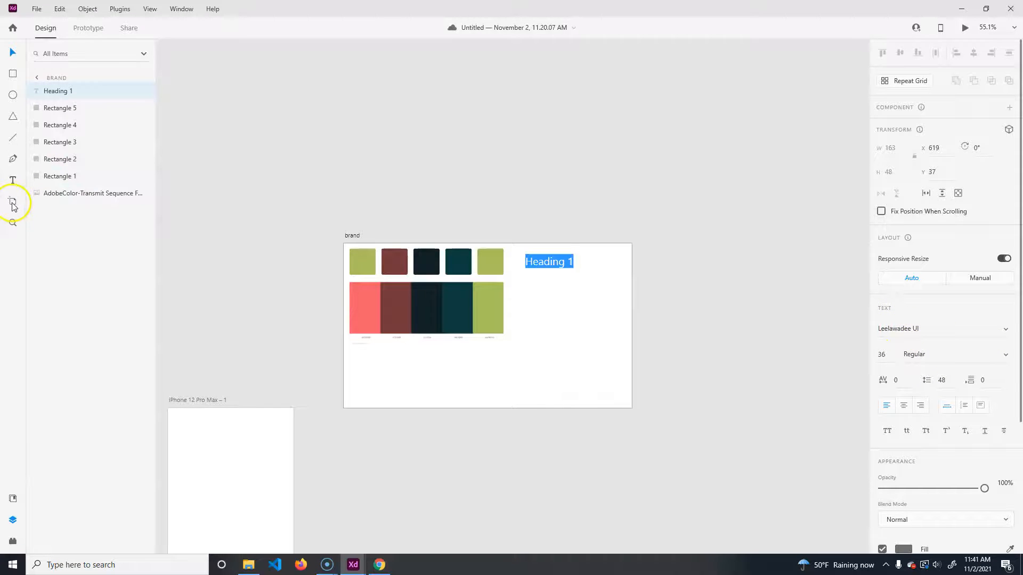
{"action": "left_click", "coordinate": [13, 180]}
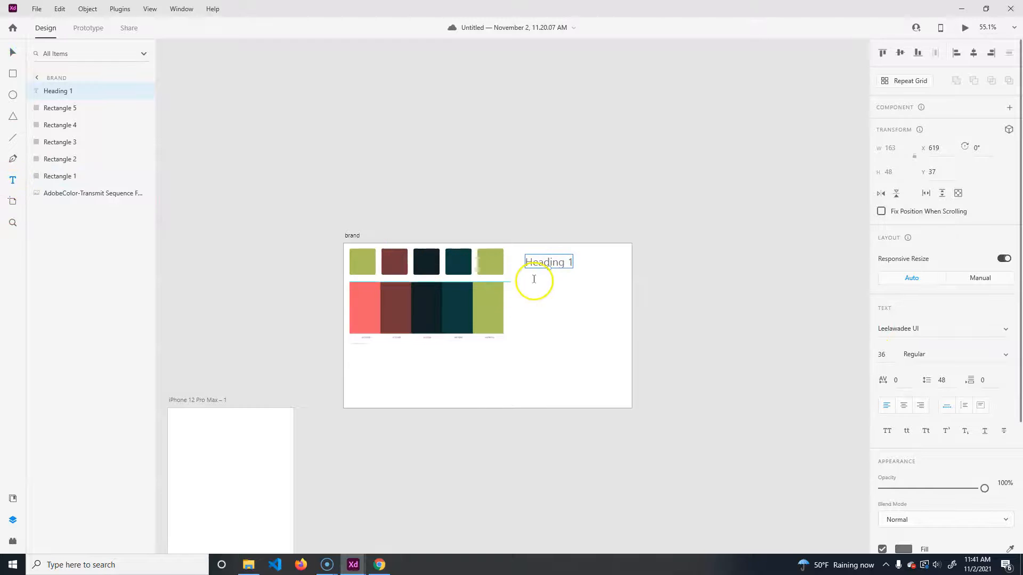
{"action": "left_click_drag", "start_coordinate": [527, 275], "coordinate": [573, 312]}
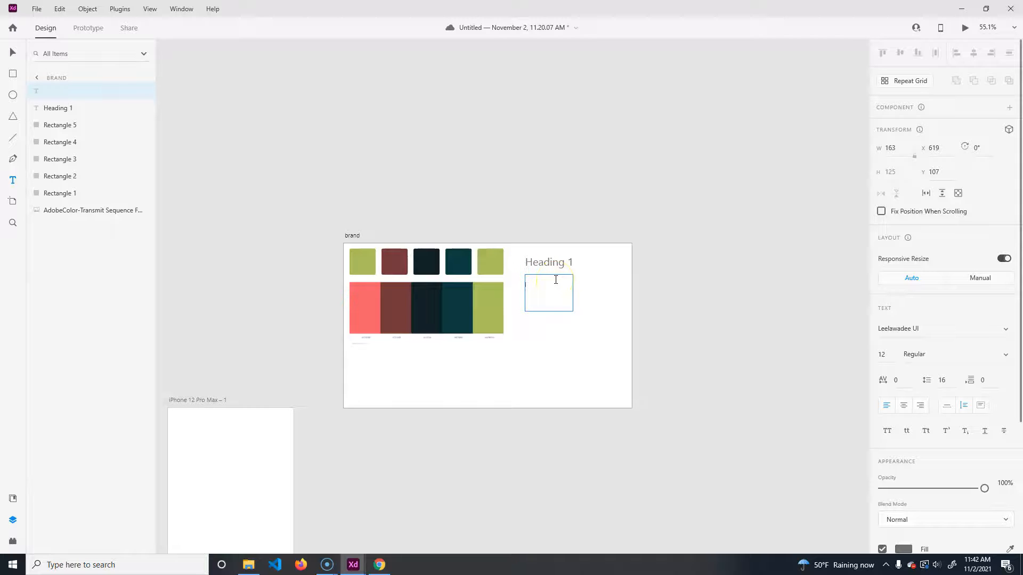
- Open lipsum.com in a new Chrome tab and generate 5 paragraphs of Lorem Ipsum text
{"action": "left_click", "coordinate": [379, 563]}
{"action": "left_click", "coordinate": [145, 9]}
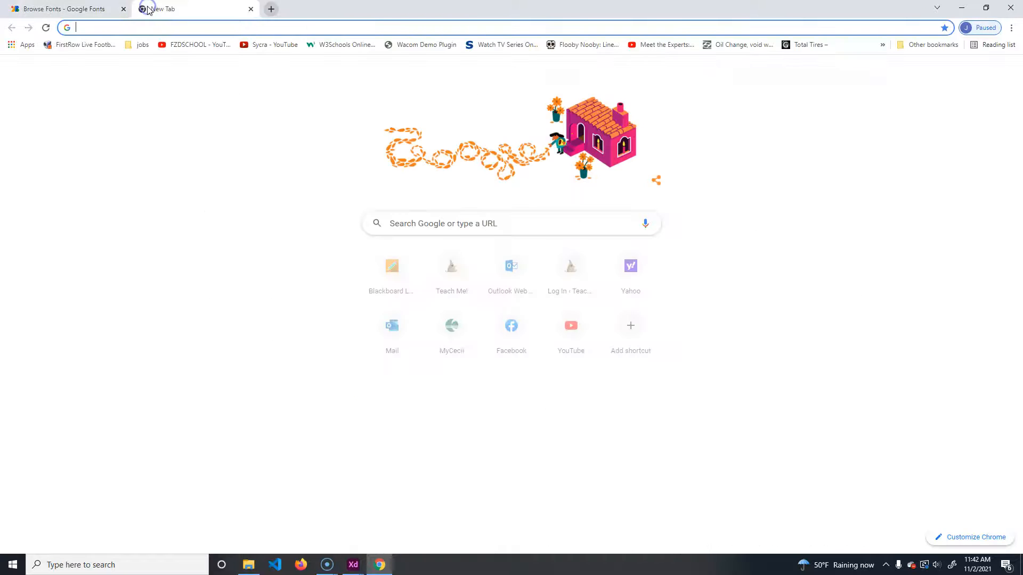
{"action": "type", "text": "lipsu"}
{"action": "key", "text": "Return"}
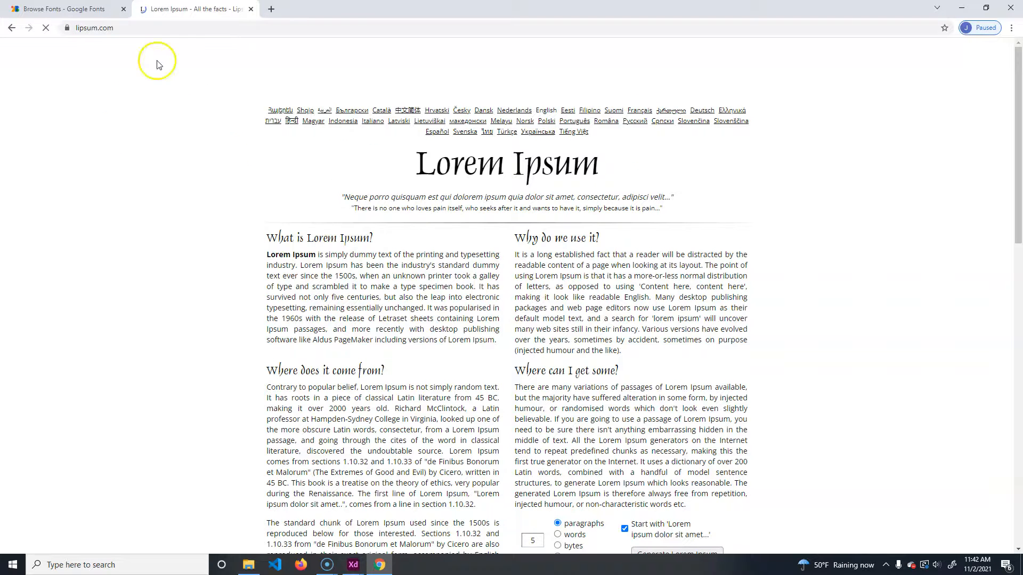
{"action": "scroll", "coordinate": [658, 424], "scroll_direction": "down", "scroll_amount": 3}
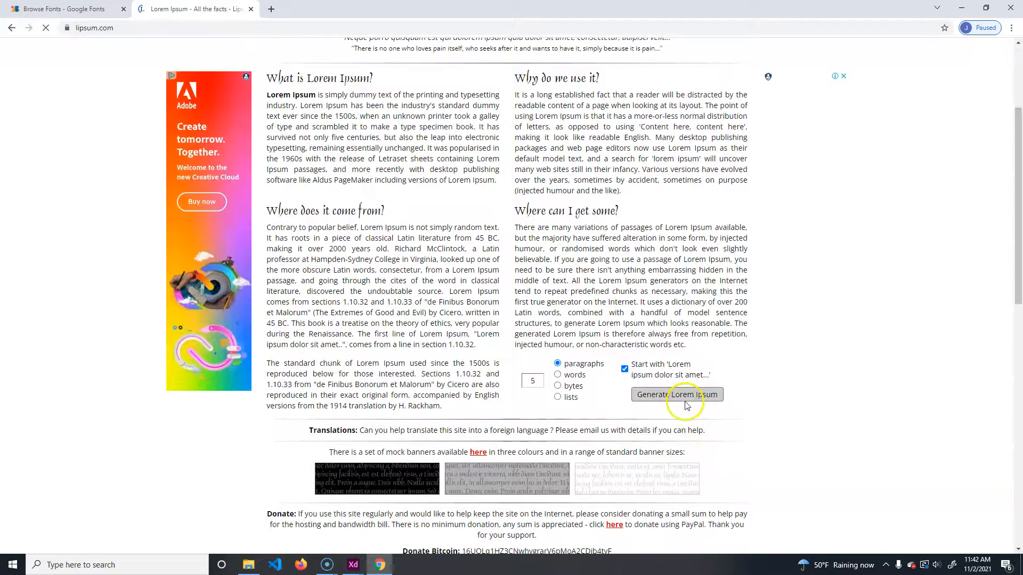
{"action": "left_click", "coordinate": [686, 397]}
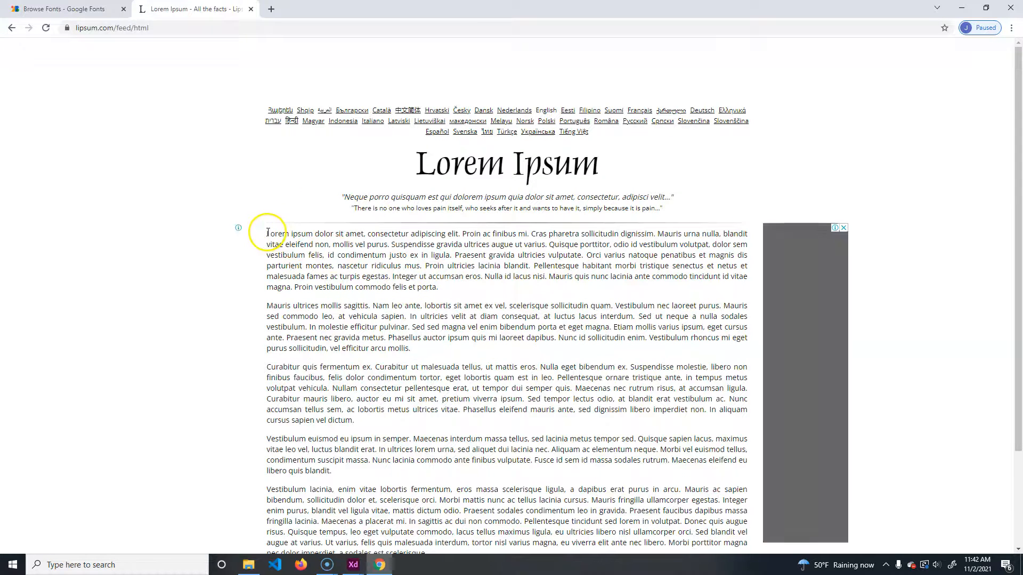
- Copy the first generated Lorem Ipsum paragraph and paste it into the empty text box in Adobe XD
{"action": "left_click_drag", "start_coordinate": [267, 235], "coordinate": [439, 287]}
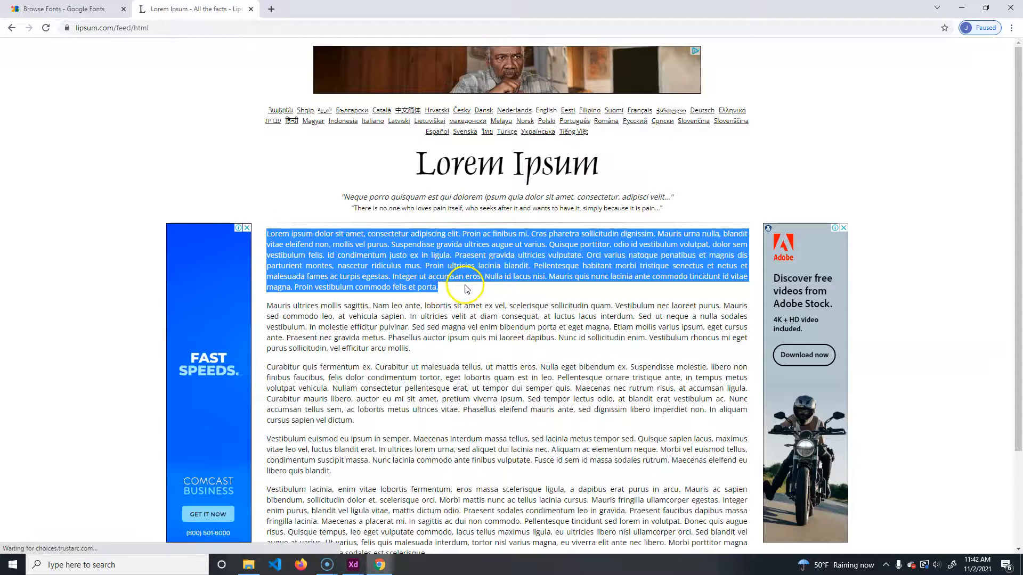
{"action": "left_click", "coordinate": [354, 564]}
{"action": "left_click", "coordinate": [411, 469]}
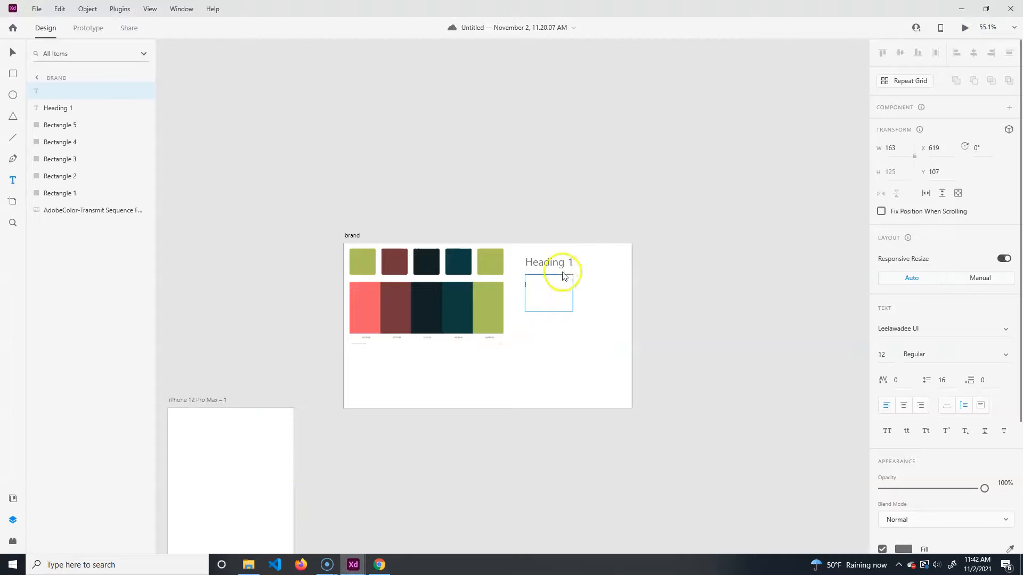
{"action": "key", "text": "ctrl+v"}
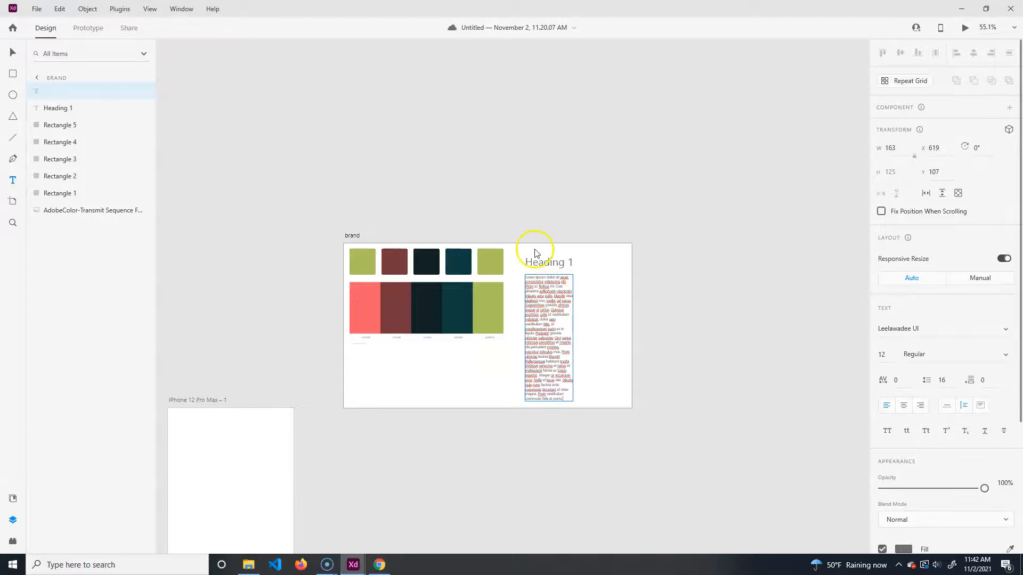
- Shorten the Lorem ipsum text box to a height of about 78 and save the document
{"action": "left_click", "coordinate": [13, 52]}
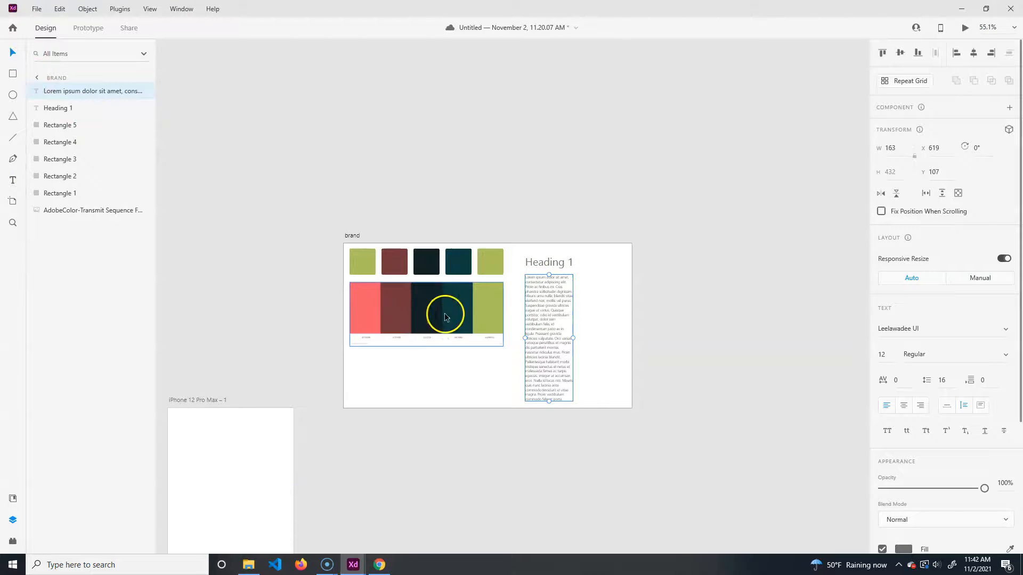
{"action": "left_click_drag", "start_coordinate": [548, 402], "coordinate": [551, 298]}
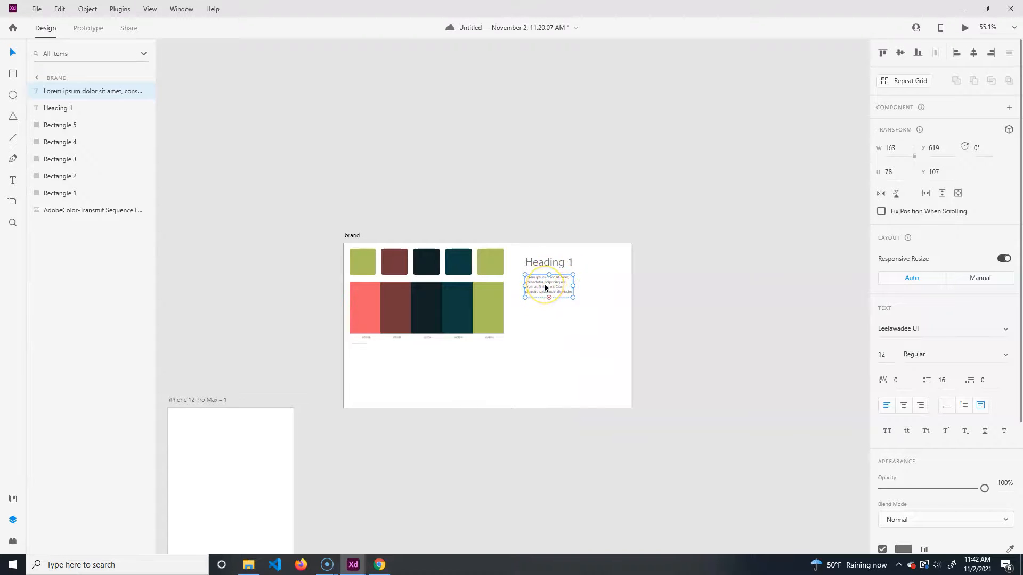
{"action": "key", "text": "ctrl+2"}
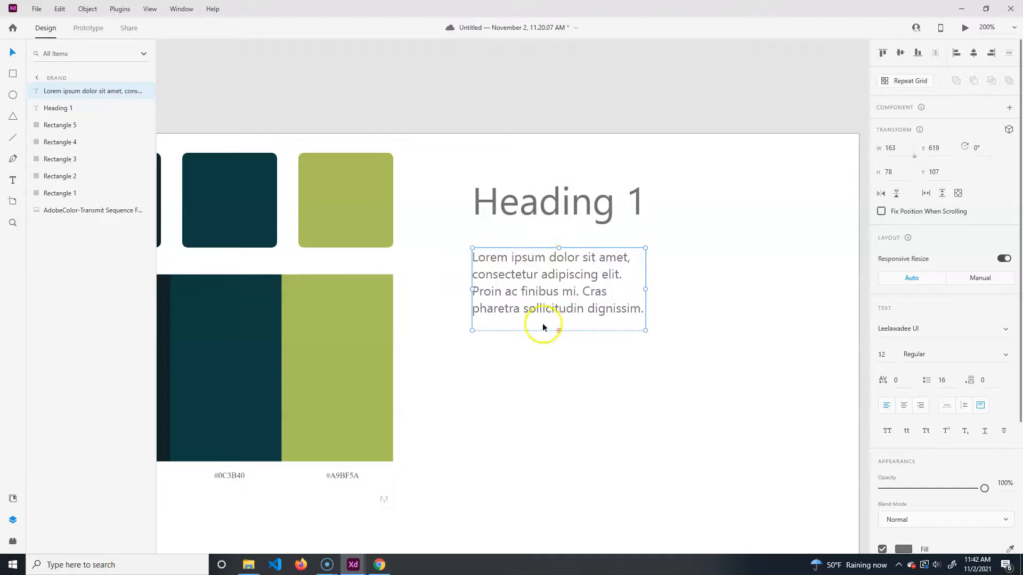
{"action": "key", "text": "ctrl+s"}
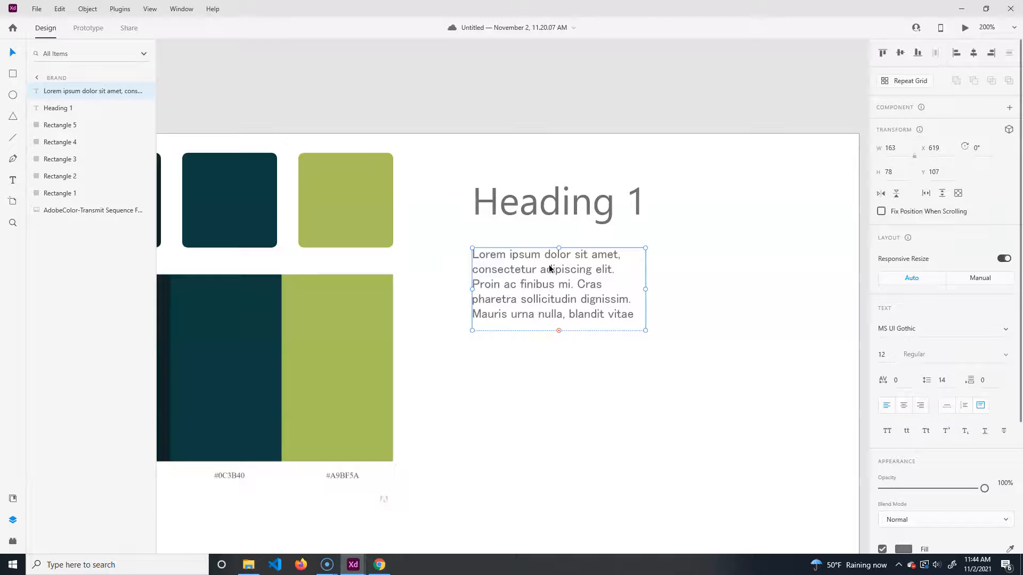
- Move Heading 1 closer to the artboard's upper edge and place the Lorem ipsum box right beneath it at about X 612, Y 66
{"action": "left_click_drag", "start_coordinate": [559, 269], "coordinate": [554, 258]}
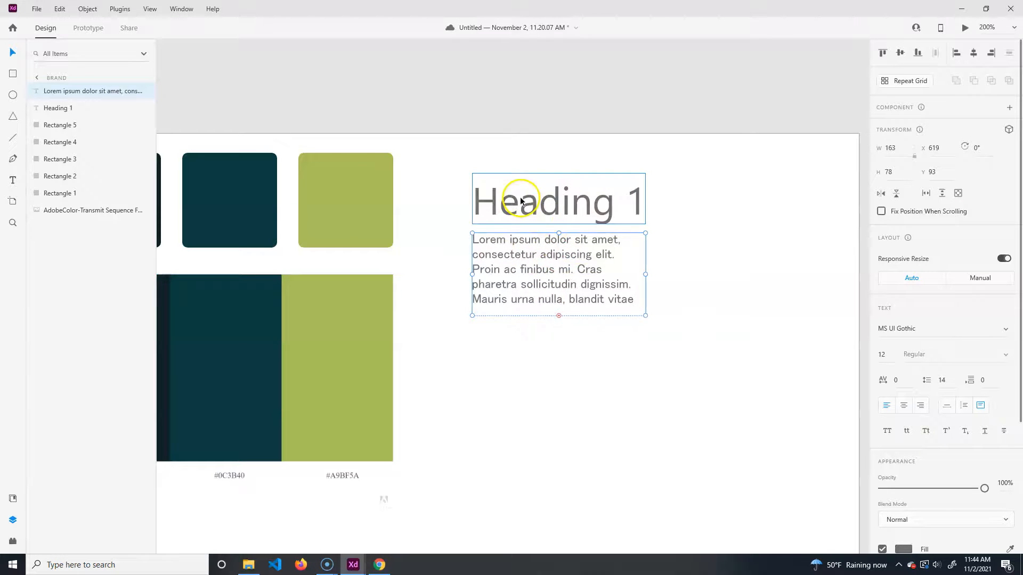
{"action": "left_click_drag", "start_coordinate": [555, 201], "coordinate": [549, 181]}
{"action": "left_click_drag", "start_coordinate": [580, 267], "coordinate": [573, 238]}
{"action": "left_click", "coordinate": [652, 307]}
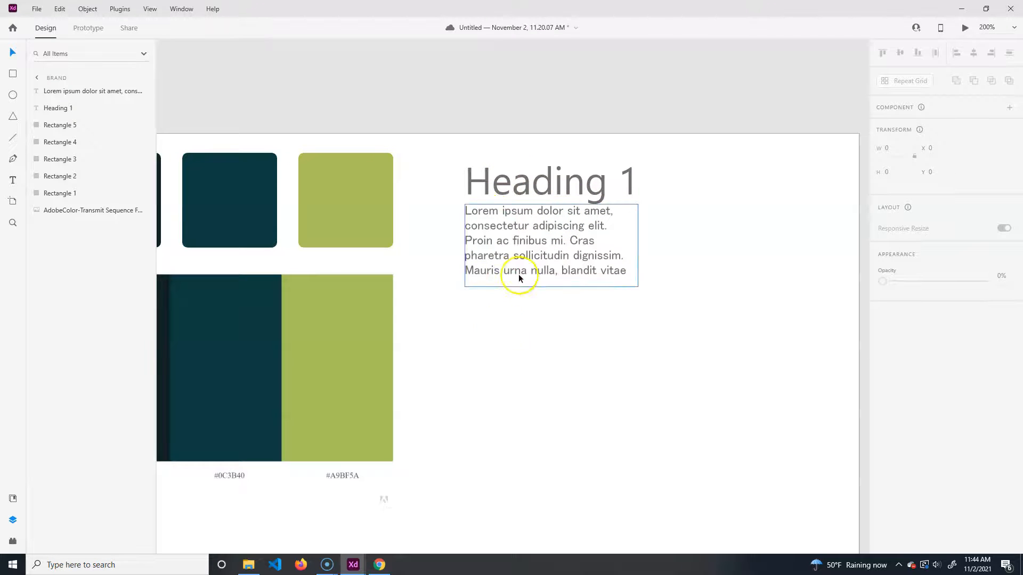
- Duplicate Heading 1 below the Lorem ipsum paragraph at about X 612, Y 138 and change the copy's text to "Heading 2"
{"action": "left_click", "coordinate": [555, 182]}
{"action": "left_click_drag", "start_coordinate": [551, 181], "coordinate": [541, 306]}
{"action": "double_click", "coordinate": [629, 311]}
{"action": "left_click", "coordinate": [629, 311]}
{"action": "key", "text": "BackSpace"}
{"action": "type", "text": "2"}
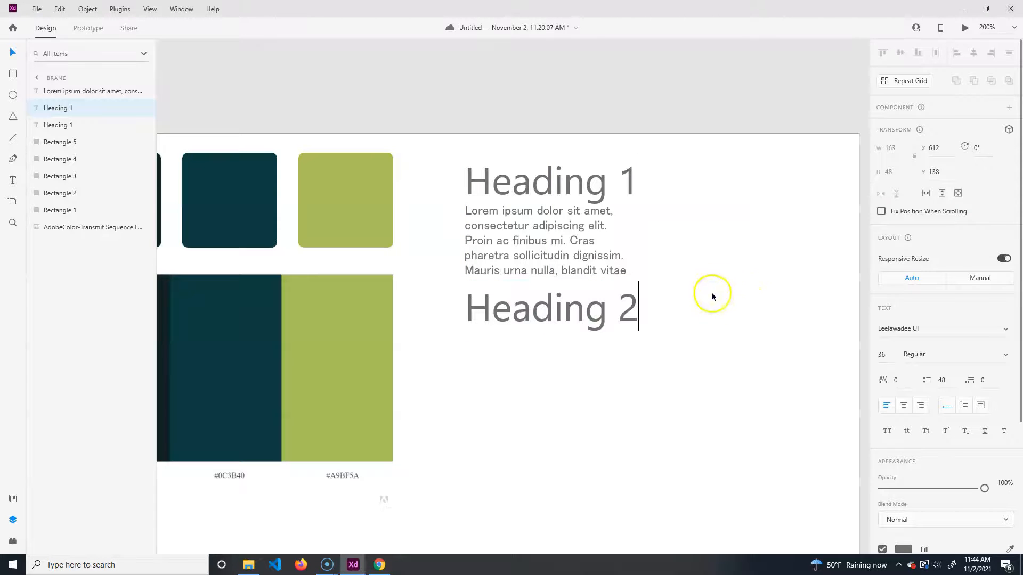
- Set the font size of the Heading 2 text to 24
{"action": "triple_click", "coordinate": [628, 305]}
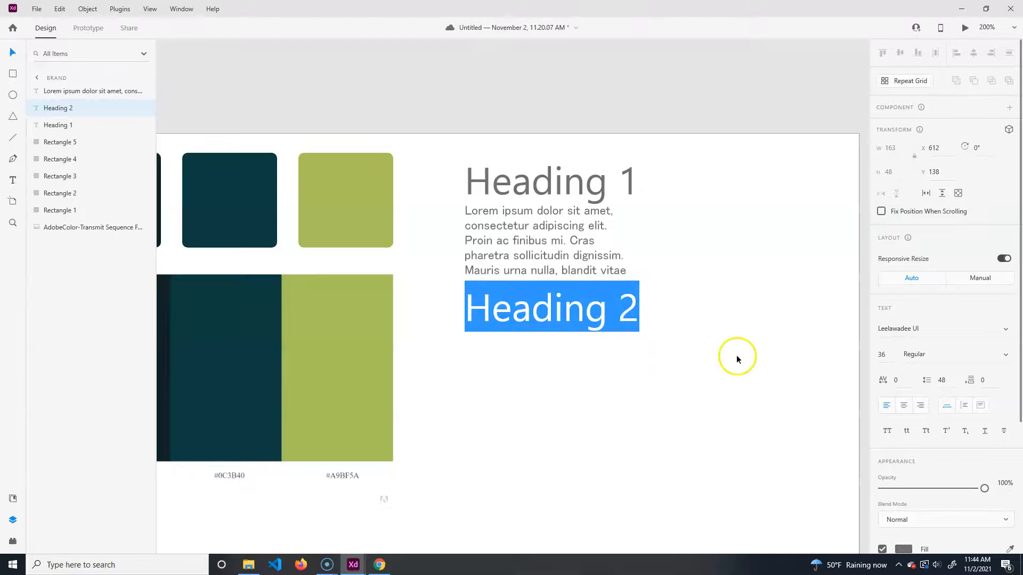
{"action": "left_click", "coordinate": [885, 357]}
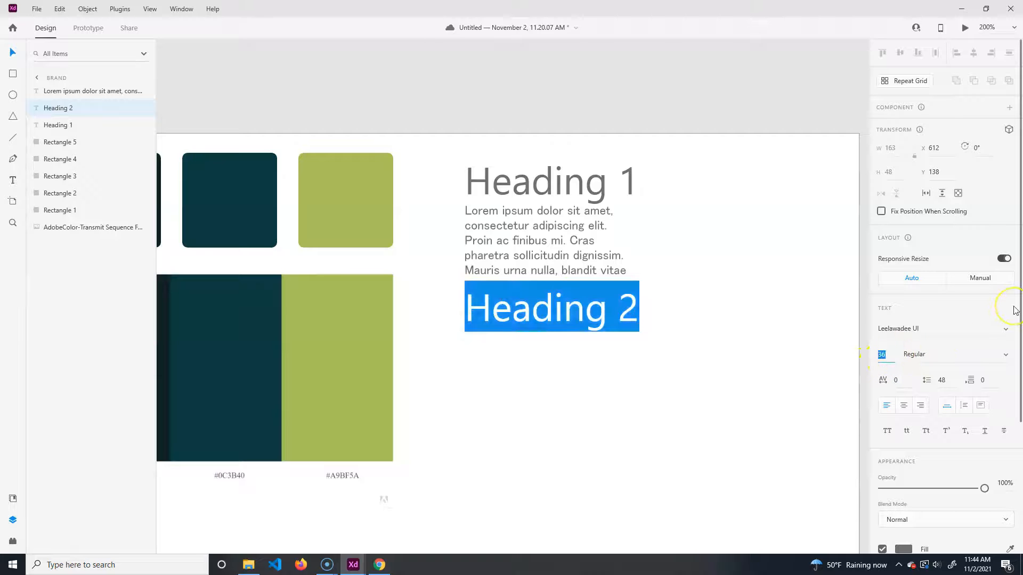
{"action": "type", "text": "24"}
{"action": "key", "text": "Return"}
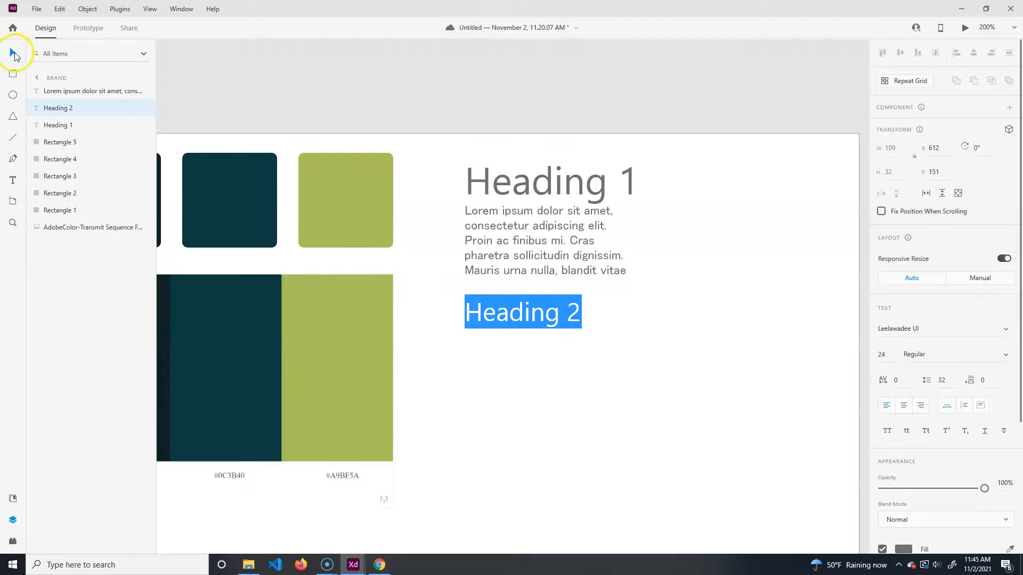
{"action": "left_click", "coordinate": [14, 54]}
- Duplicate the Lorem ipsum paragraph and place the copy below Heading 2 at about X 612, Y 190
{"action": "left_click", "coordinate": [577, 258]}
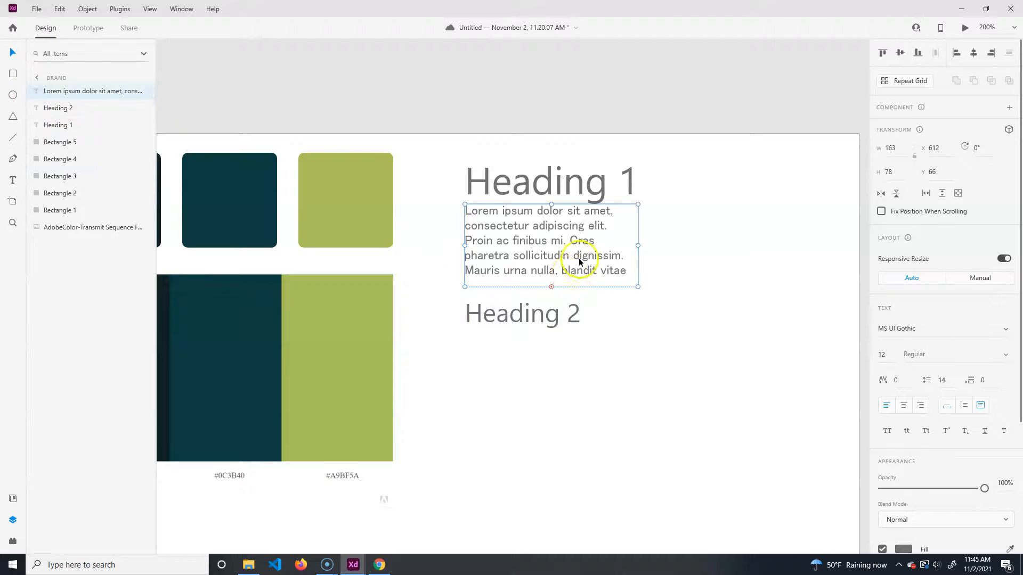
{"action": "key", "text": "alt"}
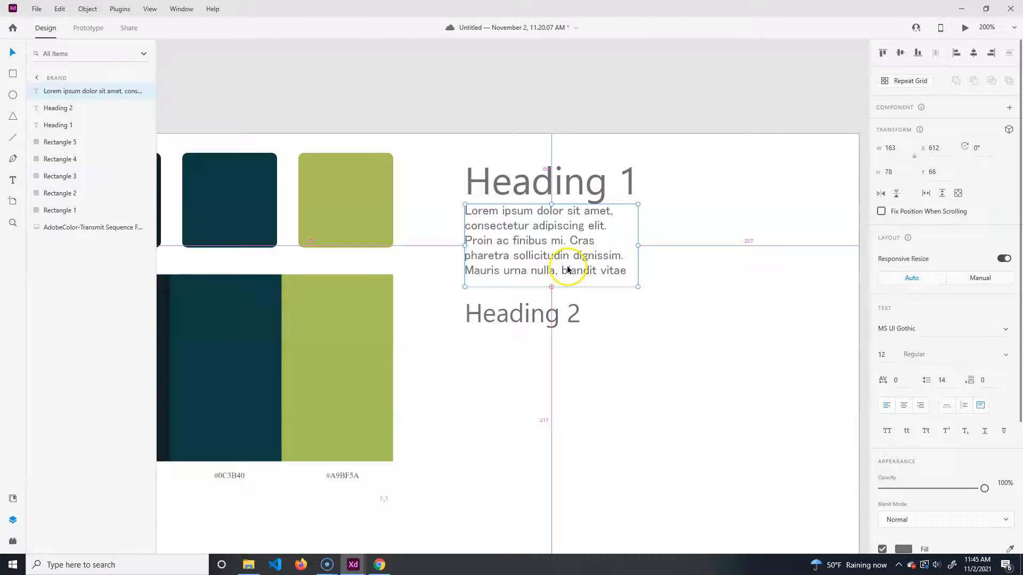
{"action": "key", "text": "alt+Tab"}
{"action": "left_click", "coordinate": [355, 572]}
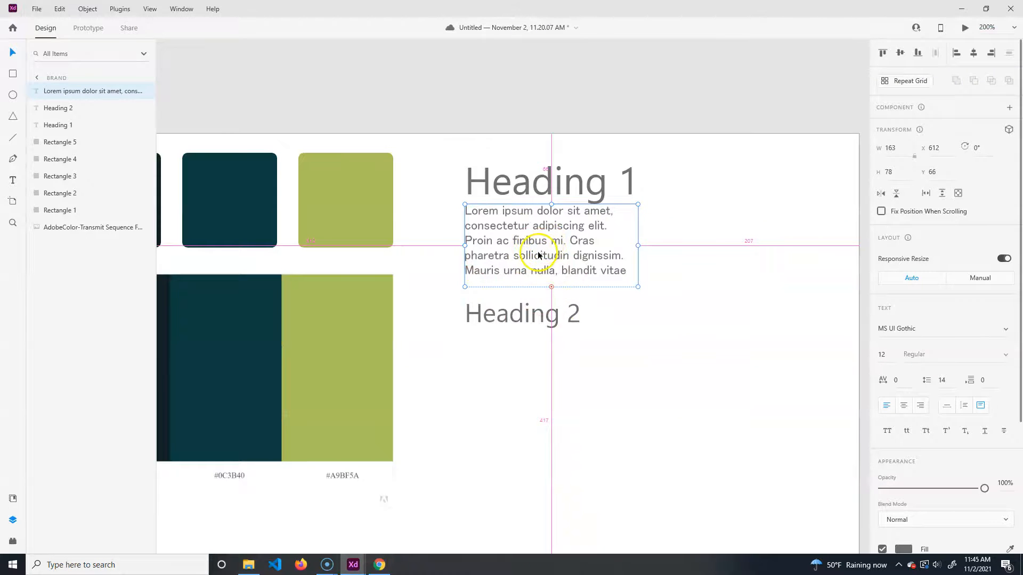
{"action": "left_click_drag", "start_coordinate": [557, 243], "coordinate": [541, 377]}
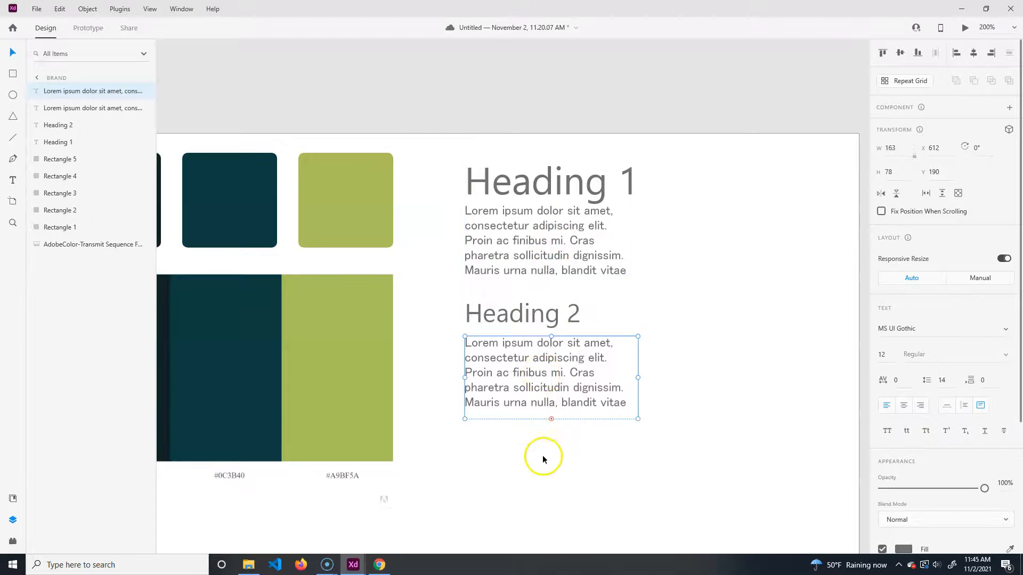
- Duplicate Heading 2 below the second paragraph at about X 612, Y 268 and change the copy's text to "Heading 3"
{"action": "left_click", "coordinate": [525, 313]}
{"action": "left_click_drag", "start_coordinate": [541, 314], "coordinate": [535, 437]}
{"action": "double_click", "coordinate": [575, 447]}
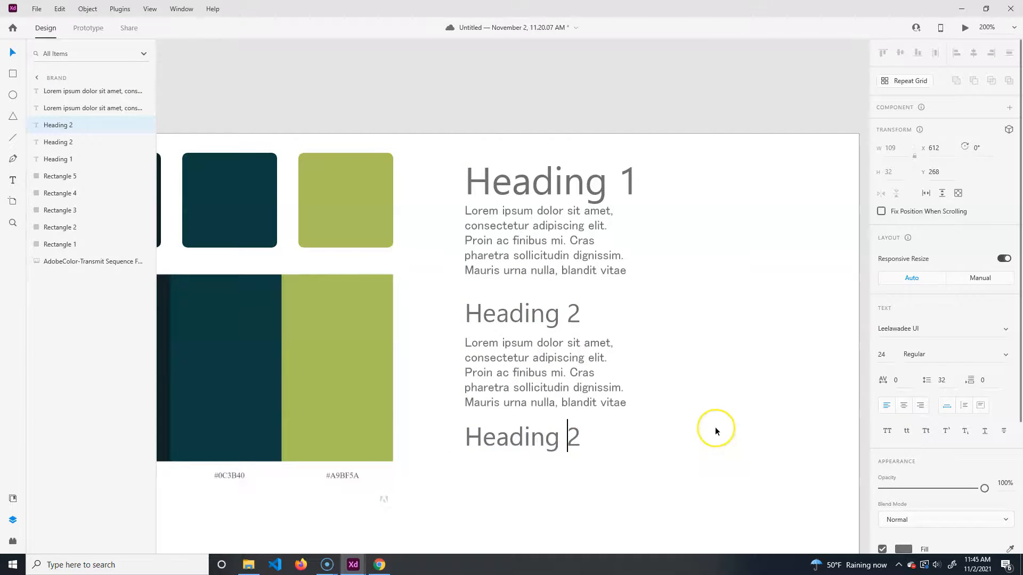
{"action": "type", "text": "3"}
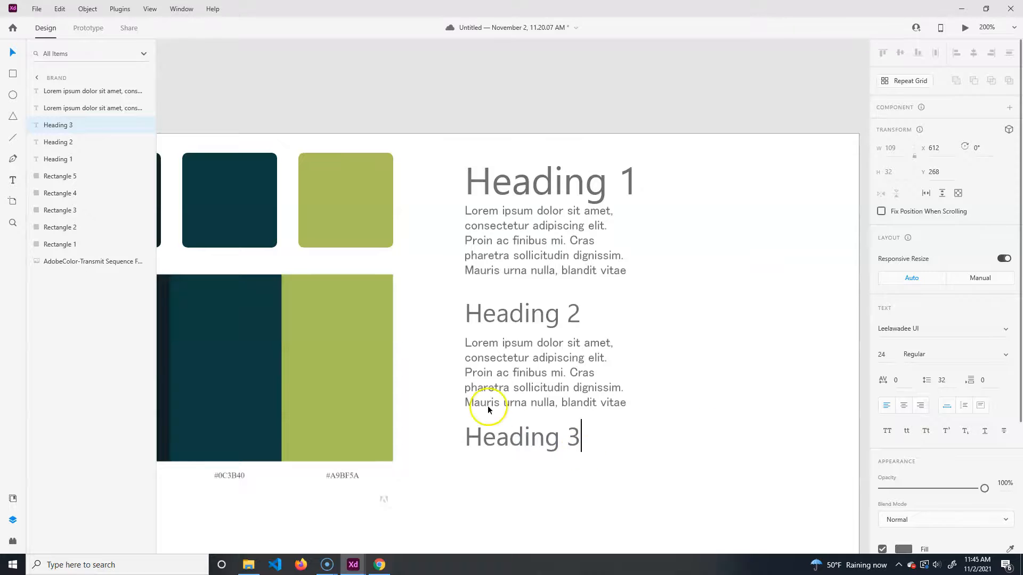
- Set the font size of the Heading 3 text to 18
{"action": "left_click_drag", "start_coordinate": [579, 436], "coordinate": [460, 436]}
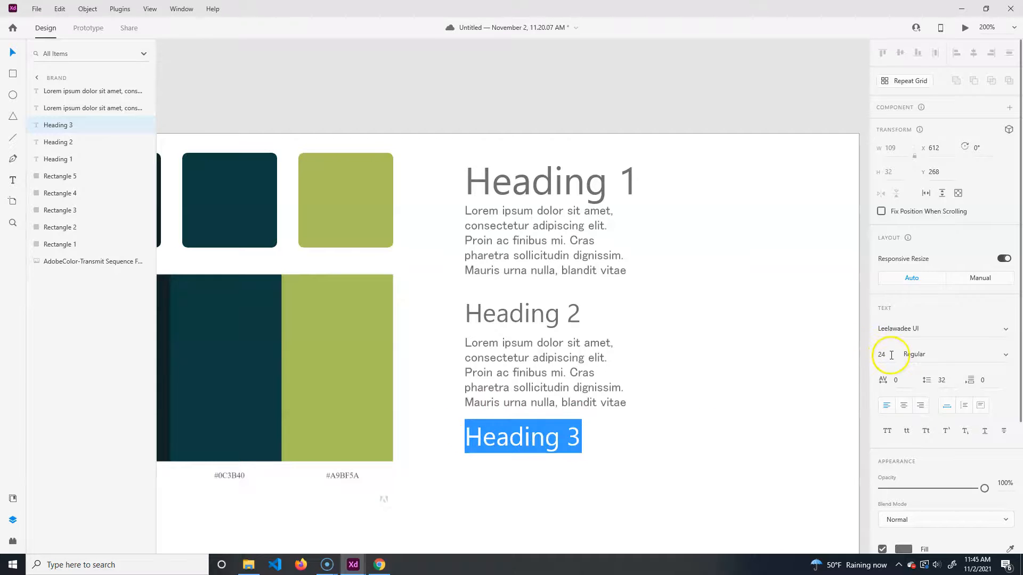
{"action": "left_click", "coordinate": [891, 355]}
{"action": "key", "text": "Return"}
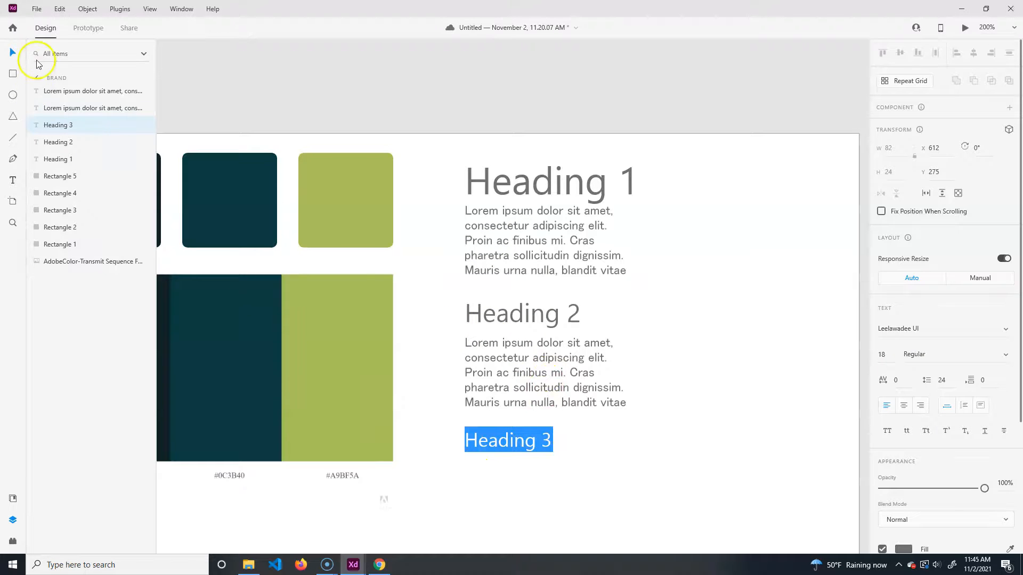
{"action": "key", "text": "Escape"}
- Duplicate the second Lorem ipsum paragraph and place the copy below Heading 3 at about X 612, Y 306
{"action": "left_click", "coordinate": [528, 360]}
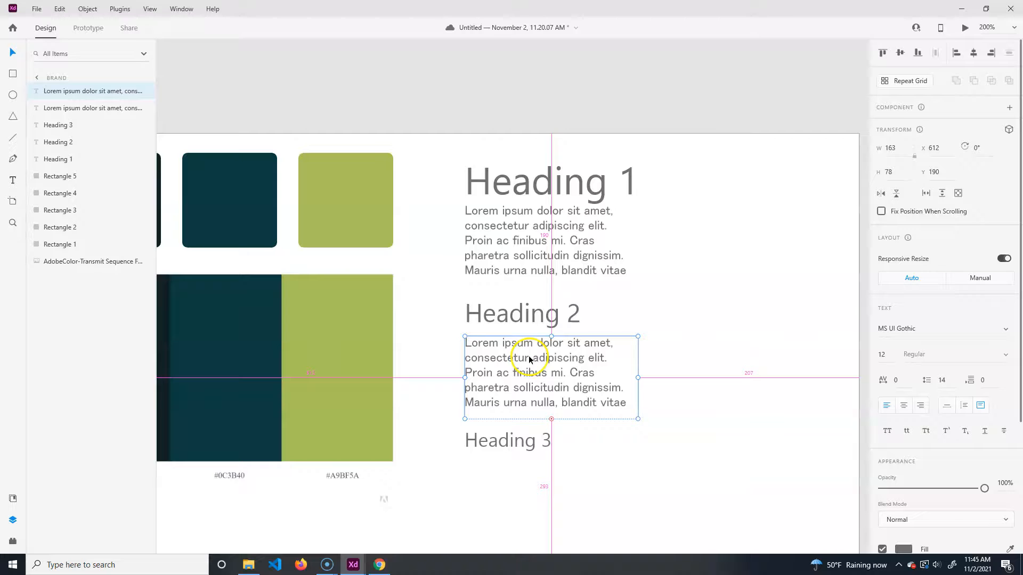
{"action": "left_click_drag", "start_coordinate": [529, 359], "coordinate": [541, 482]}
{"action": "left_click", "coordinate": [719, 447]}
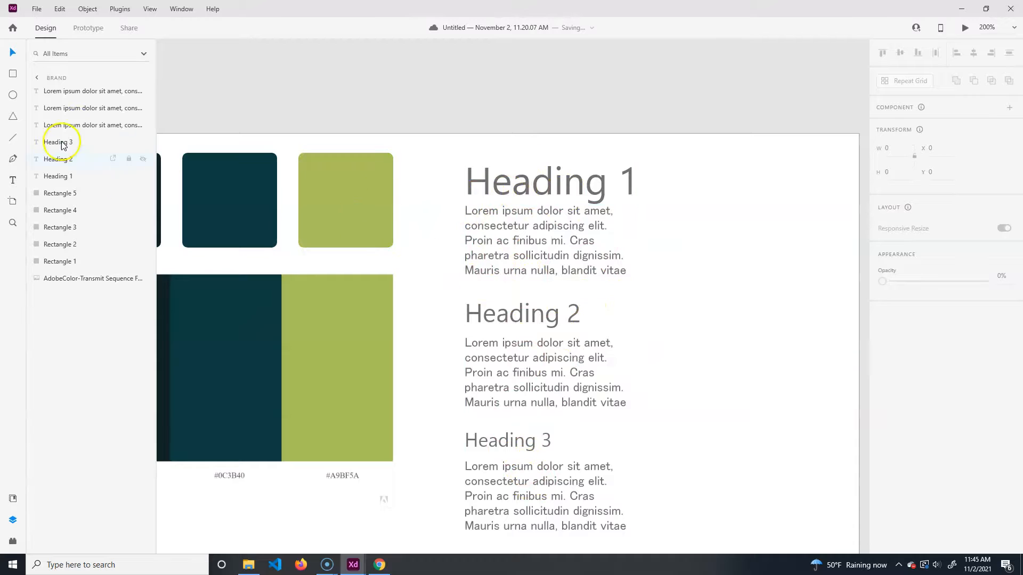
- Show the document assets and fill the first rounded swatch with the saved color #F25E6C
{"action": "left_click", "coordinate": [13, 498]}
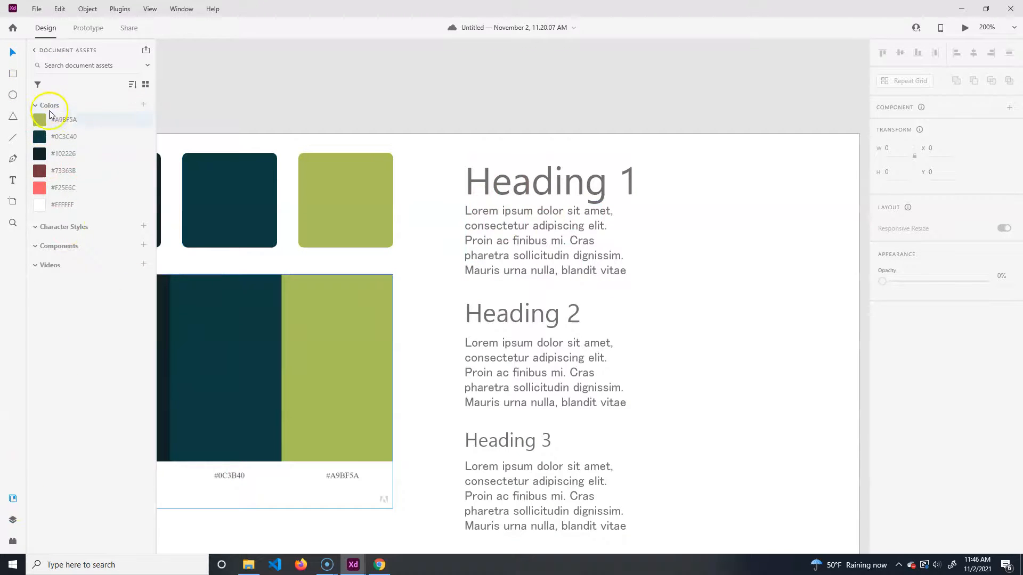
{"action": "left_click_drag", "start_coordinate": [430, 365], "coordinate": [623, 370]}
{"action": "left_click_drag", "start_coordinate": [522, 307], "coordinate": [625, 300]}
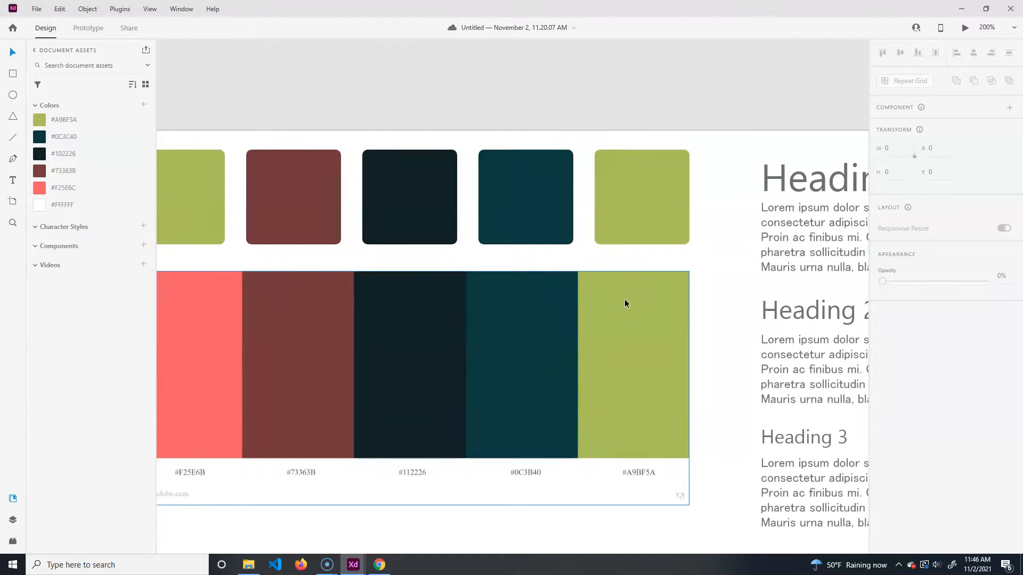
{"action": "left_click_drag", "start_coordinate": [504, 325], "coordinate": [541, 334]}
{"action": "left_click", "coordinate": [405, 174]}
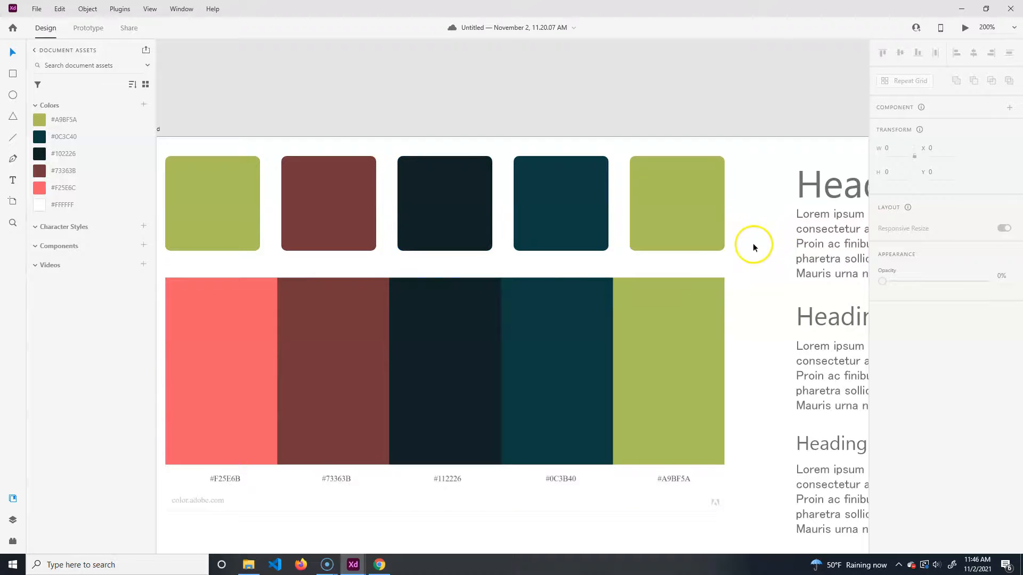
{"action": "left_click_drag", "start_coordinate": [327, 327], "coordinate": [395, 315]}
{"action": "left_click", "coordinate": [289, 203]}
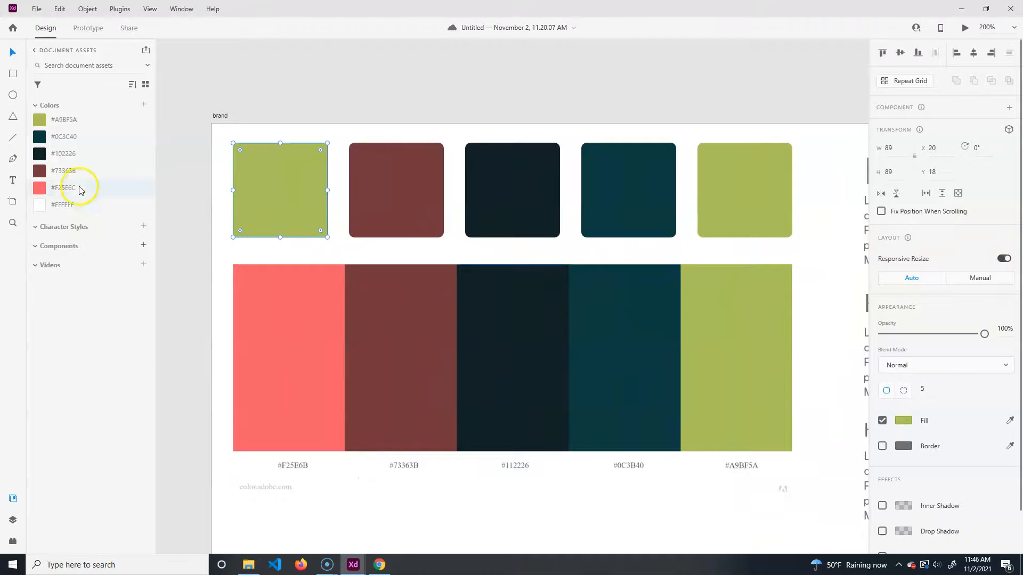
{"action": "left_click", "coordinate": [46, 194]}
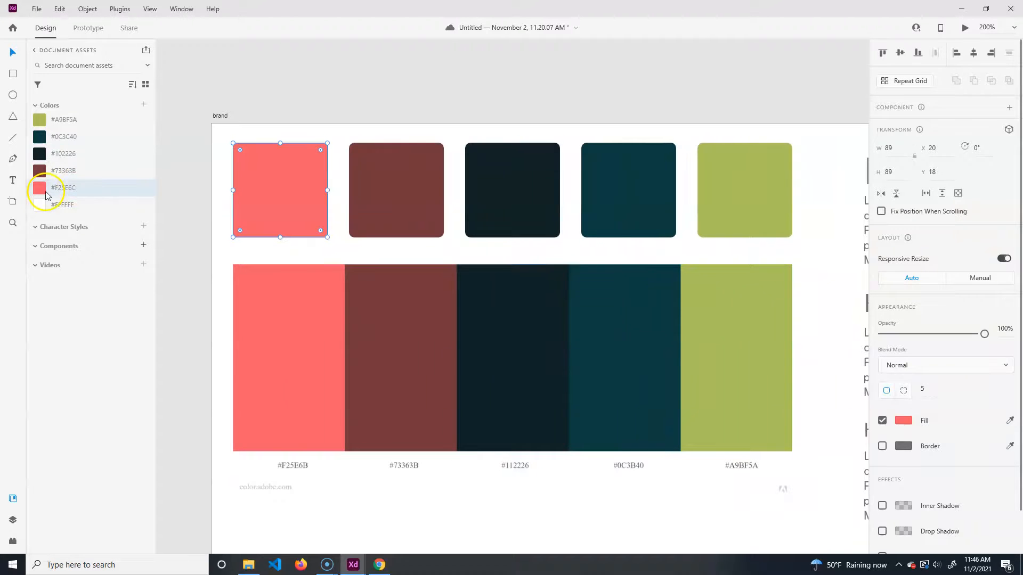
- Try the saved color #0C3C40 on the second rounded swatch and set its fill back to #73363B
{"action": "left_click", "coordinate": [426, 173]}
{"action": "left_click", "coordinate": [63, 171]}
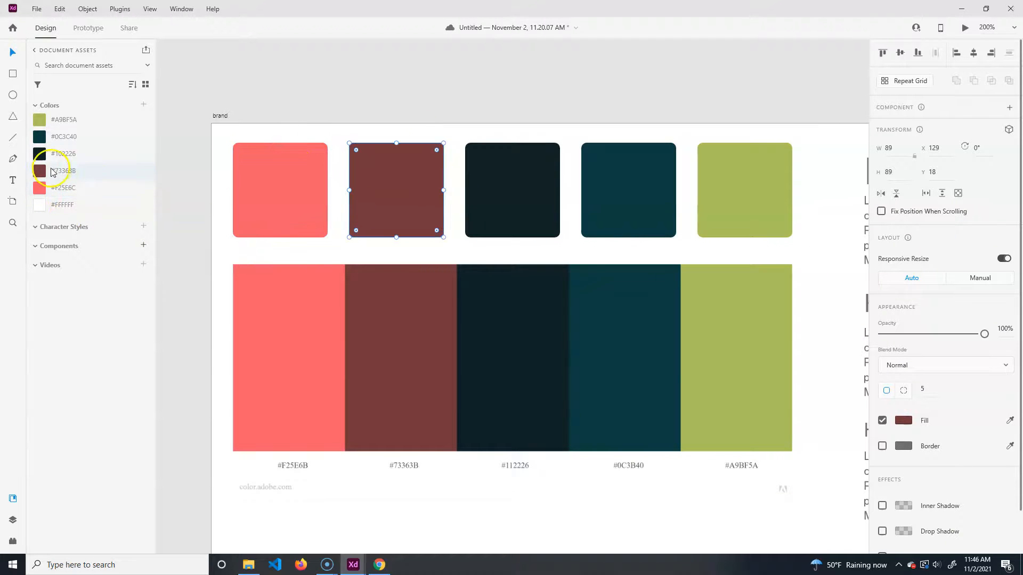
{"action": "left_click", "coordinate": [80, 138]}
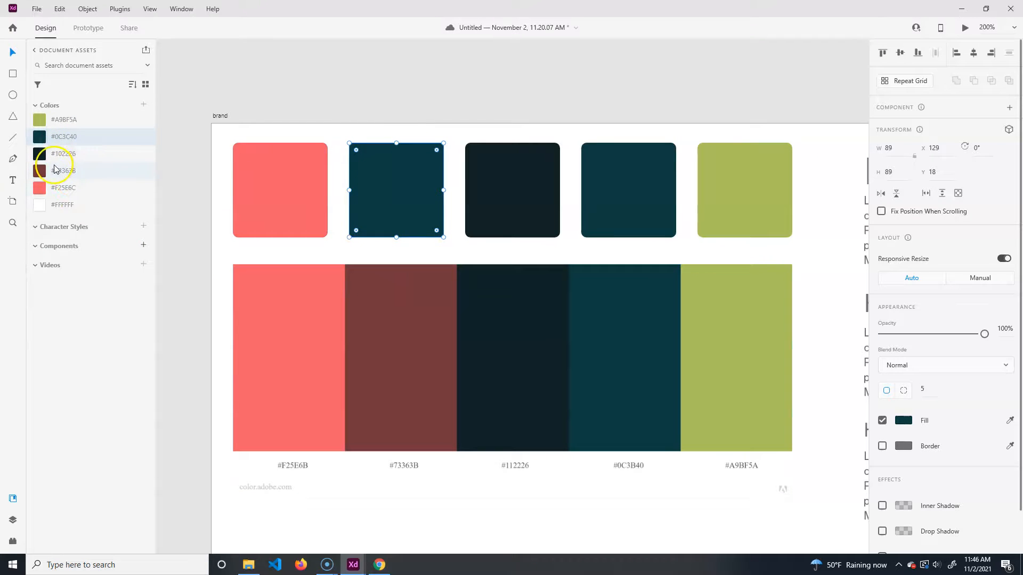
{"action": "left_click", "coordinate": [65, 173]}
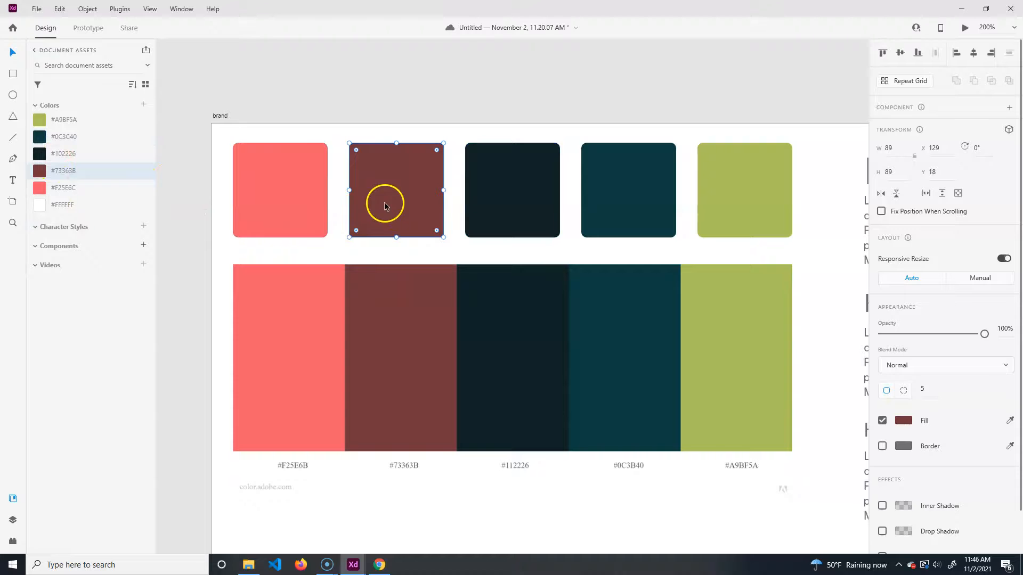
{"action": "left_click", "coordinate": [598, 117]}
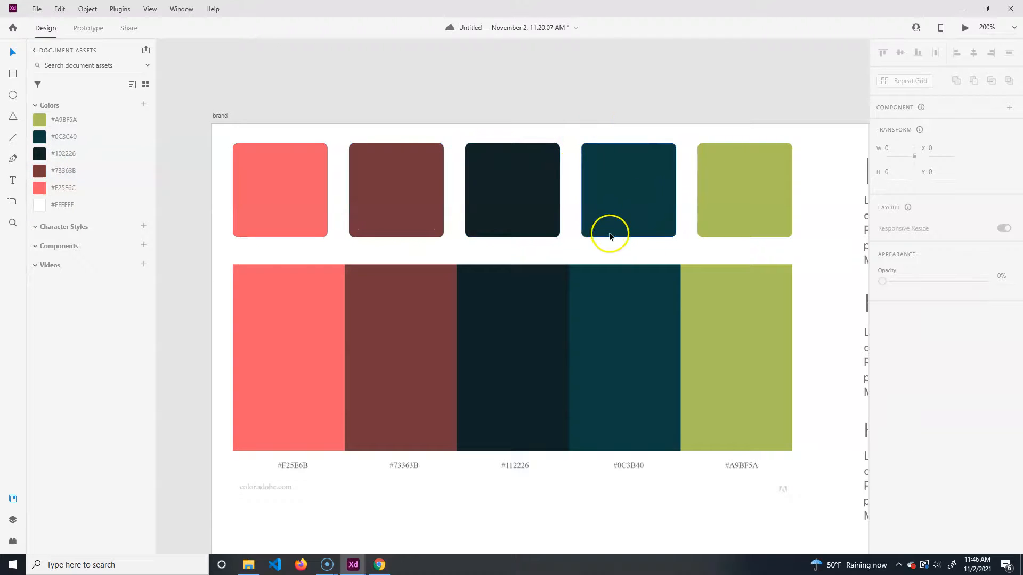
- Apply the saved color #F25E6C to the Heading 1 text
{"action": "scroll", "coordinate": [618, 245], "scroll_direction": "right", "scroll_amount": 3}
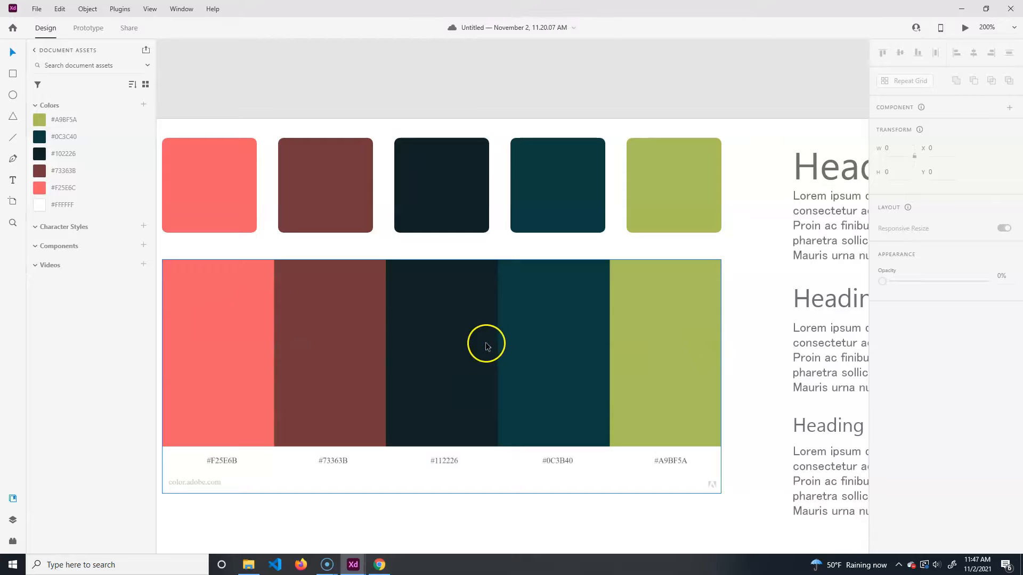
{"action": "left_click", "coordinate": [741, 275]}
{"action": "left_click", "coordinate": [816, 174]}
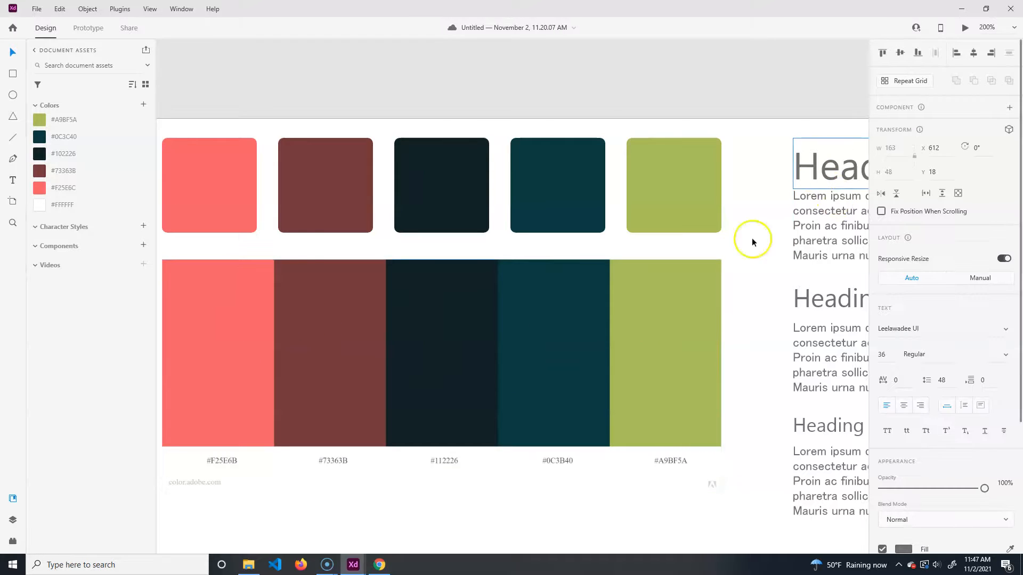
{"action": "left_click", "coordinate": [46, 189]}
- Fill the brand artboard's background with the saved color #102226
{"action": "left_click", "coordinate": [821, 291]}
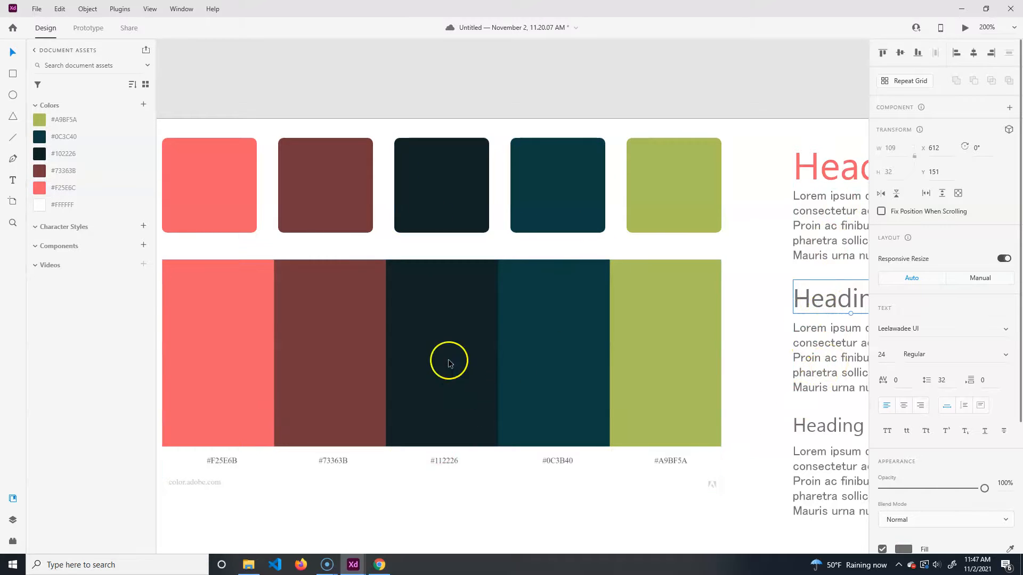
{"action": "scroll", "coordinate": [449, 359], "scroll_direction": "left", "scroll_amount": 3}
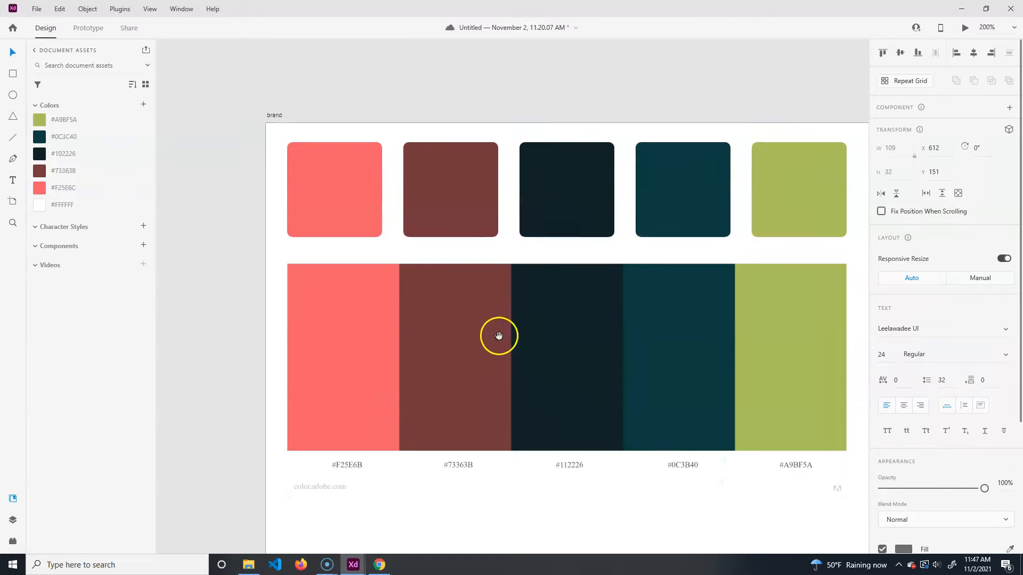
{"action": "left_click", "coordinate": [273, 116]}
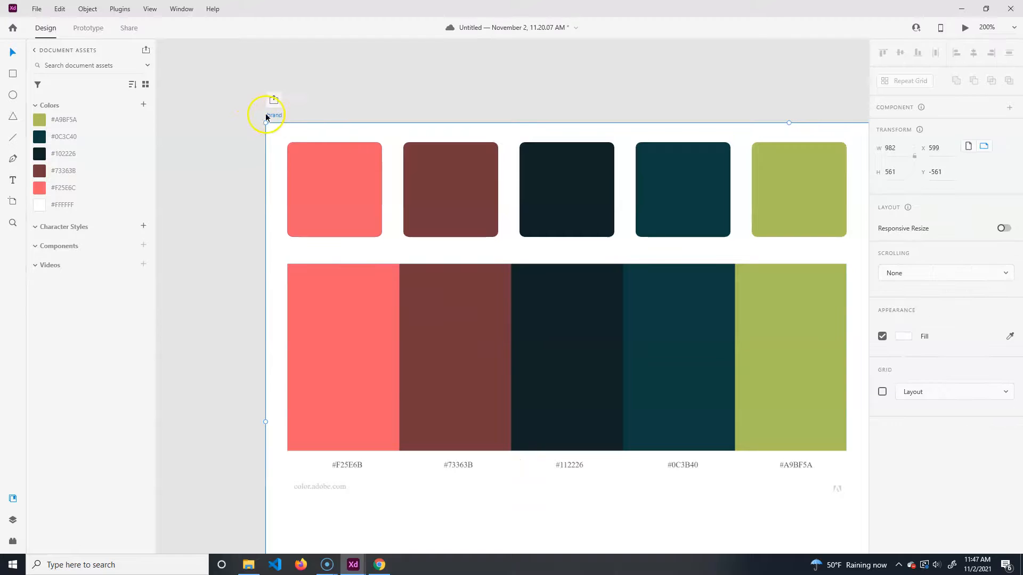
{"action": "left_click", "coordinate": [38, 140]}
{"action": "left_click", "coordinate": [40, 154]}
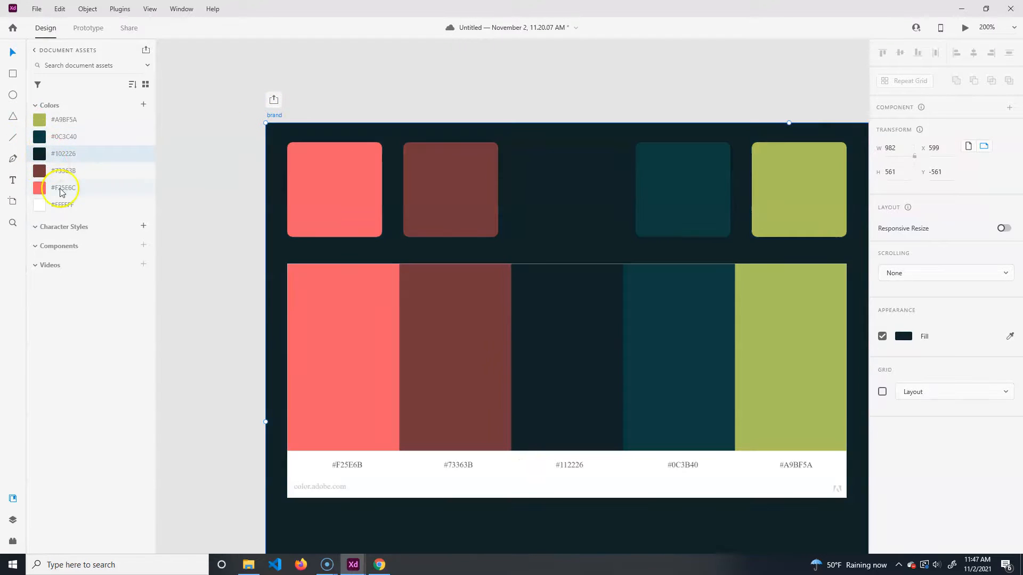
- Apply the saved color #A9BF5A to the Heading 2 and Heading 3 texts
{"action": "left_click_drag", "start_coordinate": [671, 394], "coordinate": [514, 392]}
{"action": "left_click_drag", "start_coordinate": [648, 448], "coordinate": [288, 447]}
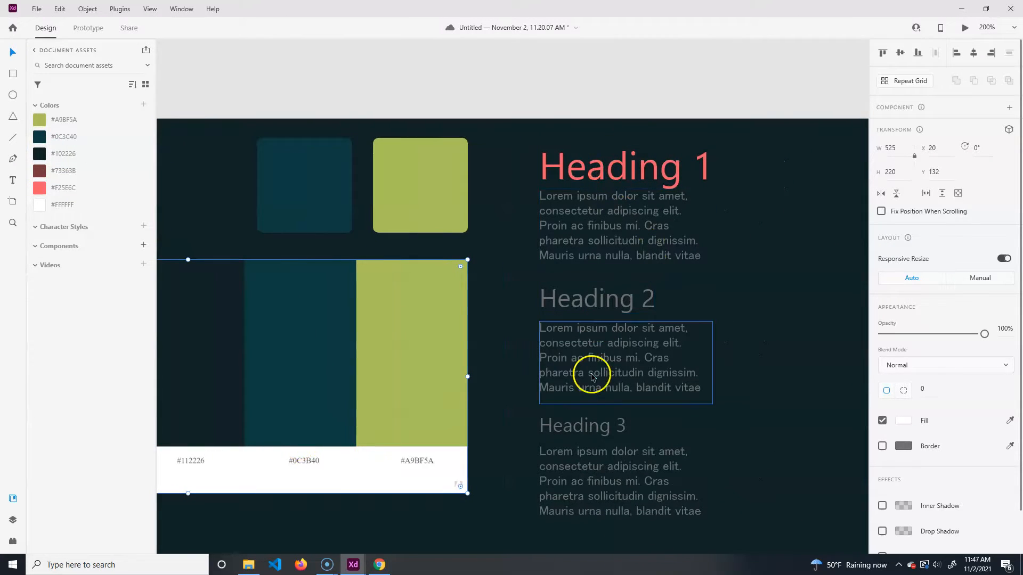
{"action": "left_click", "coordinate": [566, 293]}
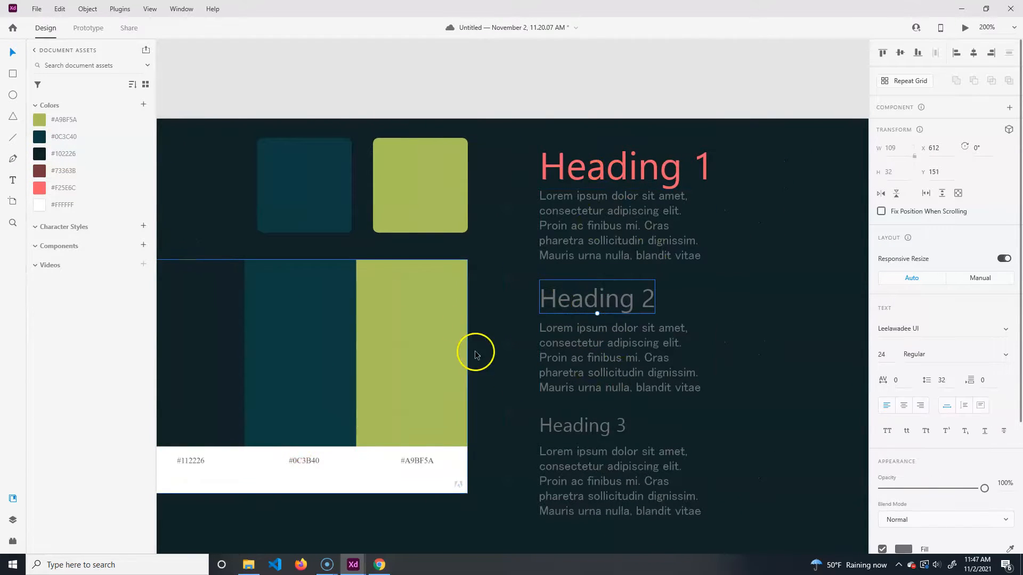
{"action": "left_click", "coordinate": [43, 119]}
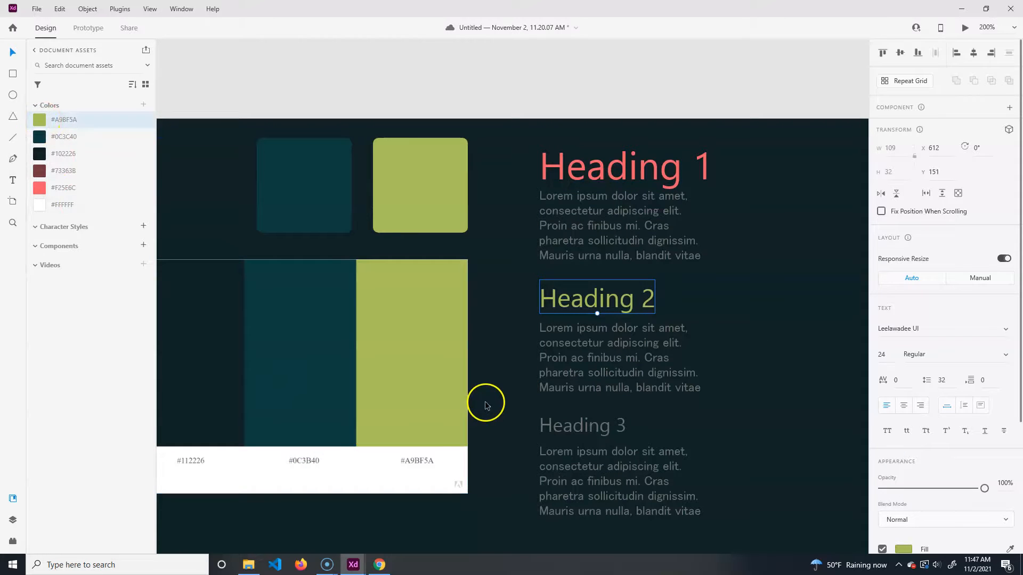
{"action": "left_click", "coordinate": [593, 426]}
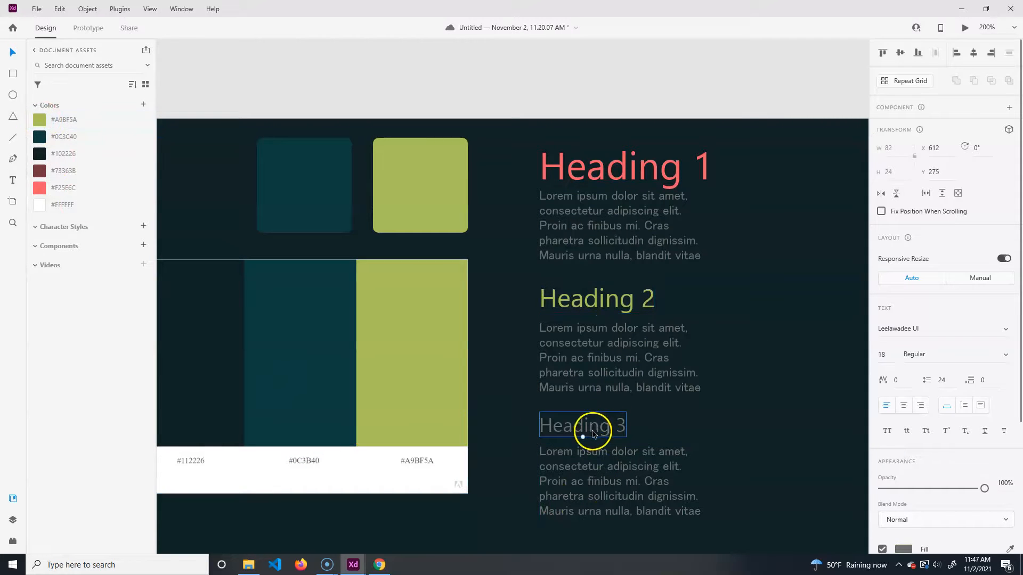
{"action": "left_click", "coordinate": [42, 119]}
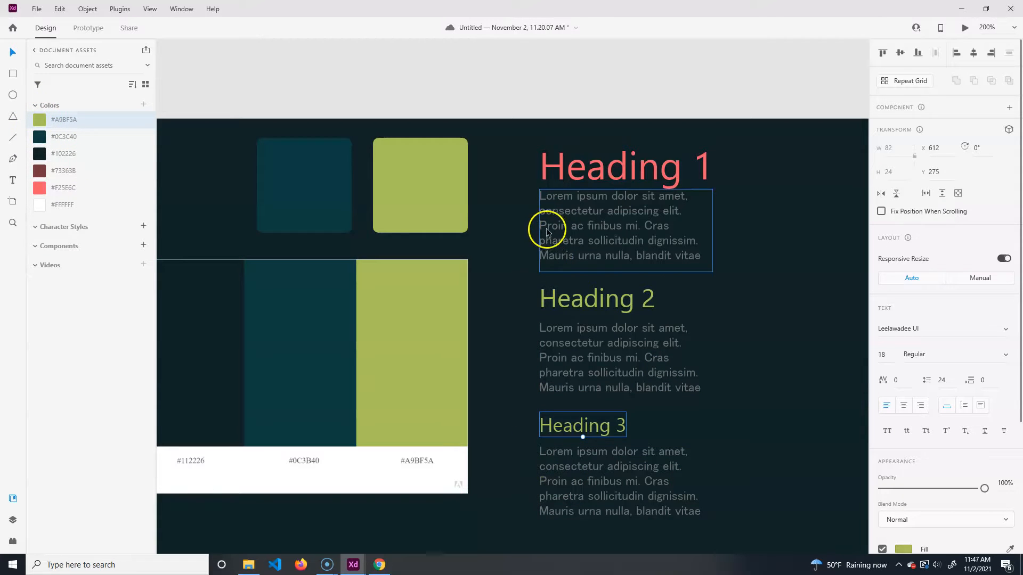
- Set the fill of the Lorem ipsum paragraph below Heading 1 to light gray #CCCCCC
{"action": "left_click", "coordinate": [590, 252]}
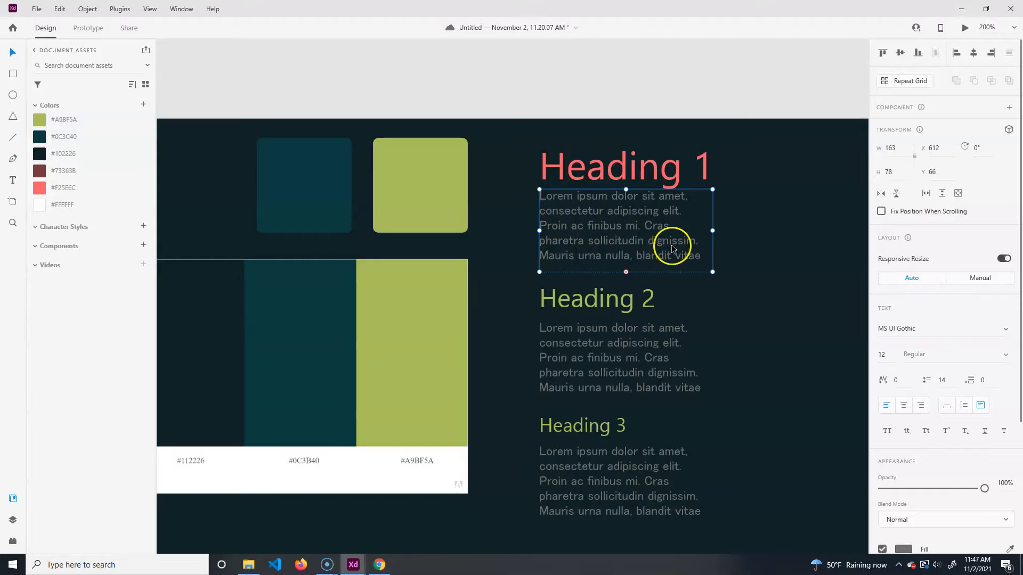
{"action": "scroll", "coordinate": [893, 442], "scroll_direction": "down", "scroll_amount": 1}
{"action": "scroll", "coordinate": [893, 442], "scroll_direction": "down", "scroll_amount": 3}
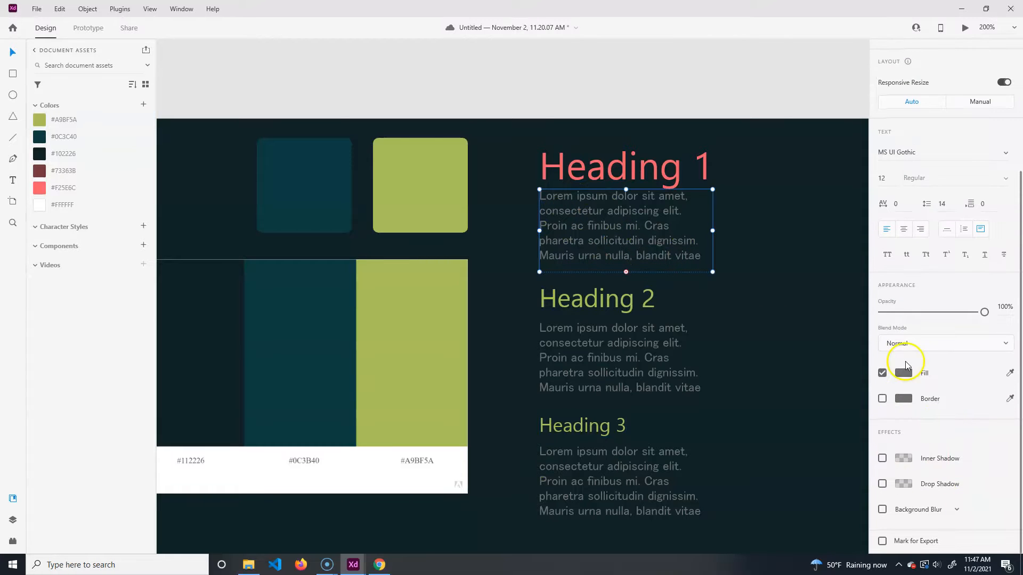
{"action": "left_click", "coordinate": [904, 373]}
{"action": "left_click_drag", "start_coordinate": [740, 353], "coordinate": [720, 324]}
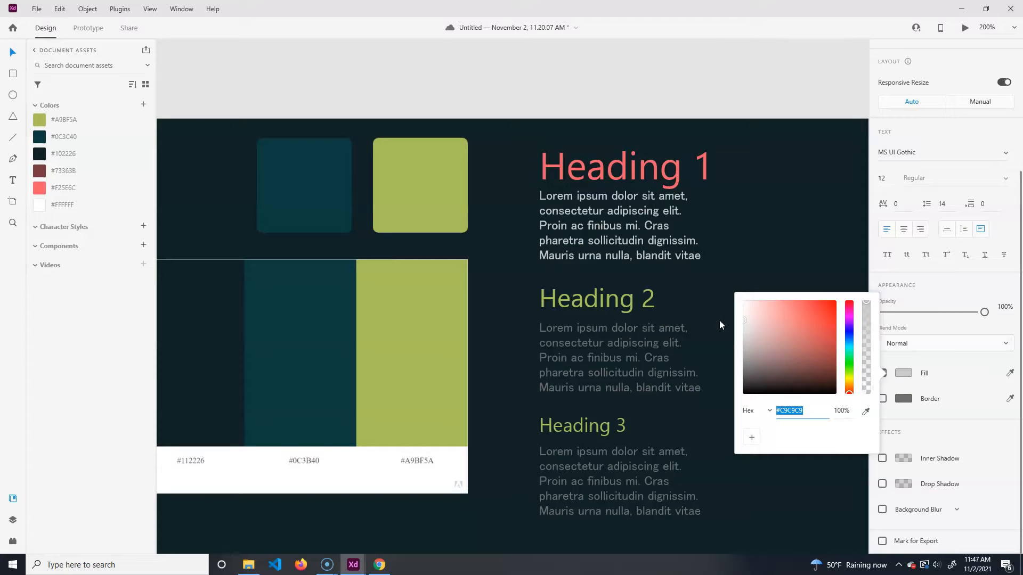
{"action": "left_click_drag", "start_coordinate": [718, 322], "coordinate": [717, 319]}
{"action": "left_click", "coordinate": [740, 180]}
- Save the first paragraph's #CCCCCC fill as a document color and apply it to the paragraphs below Heading 2 and Heading 3
{"action": "left_click", "coordinate": [590, 218]}
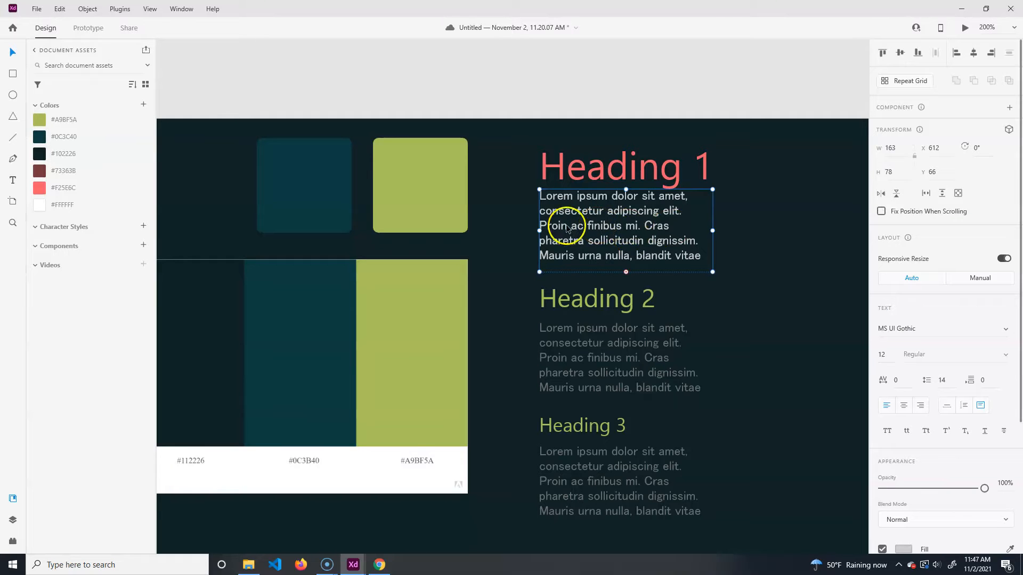
{"action": "left_click", "coordinate": [143, 107]}
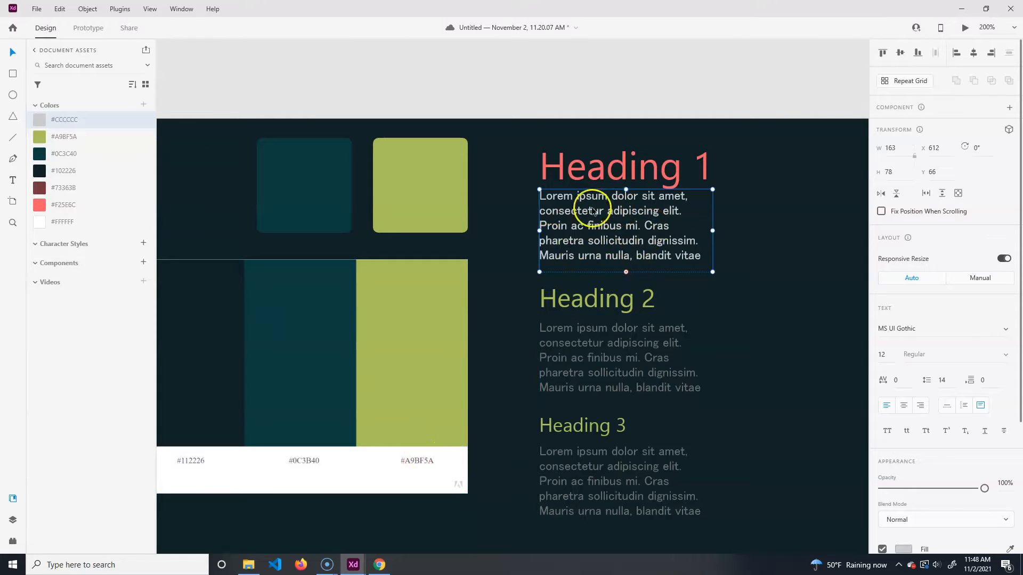
{"action": "left_click", "coordinate": [609, 350]}
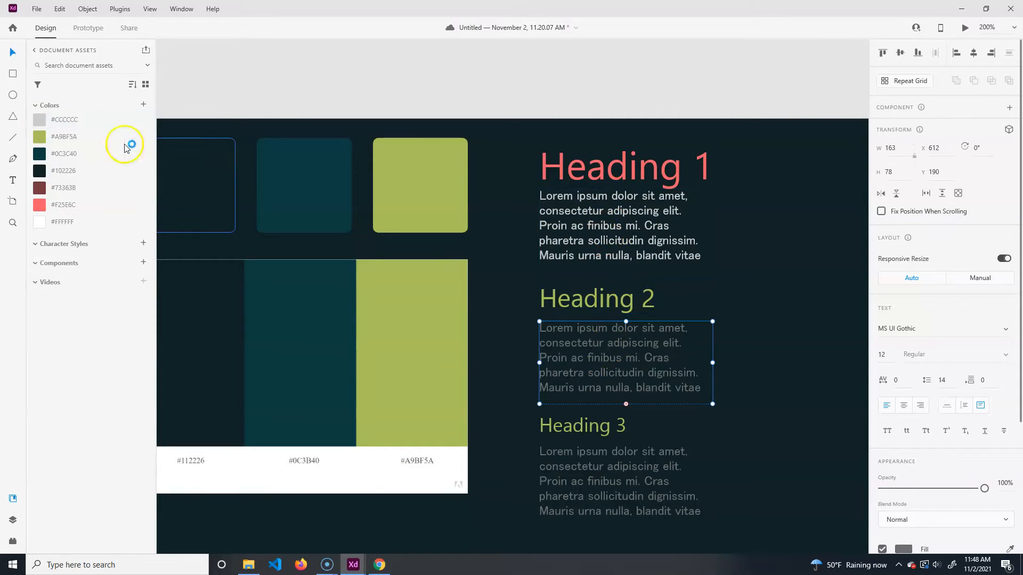
{"action": "left_click", "coordinate": [38, 120]}
{"action": "left_click", "coordinate": [592, 461]}
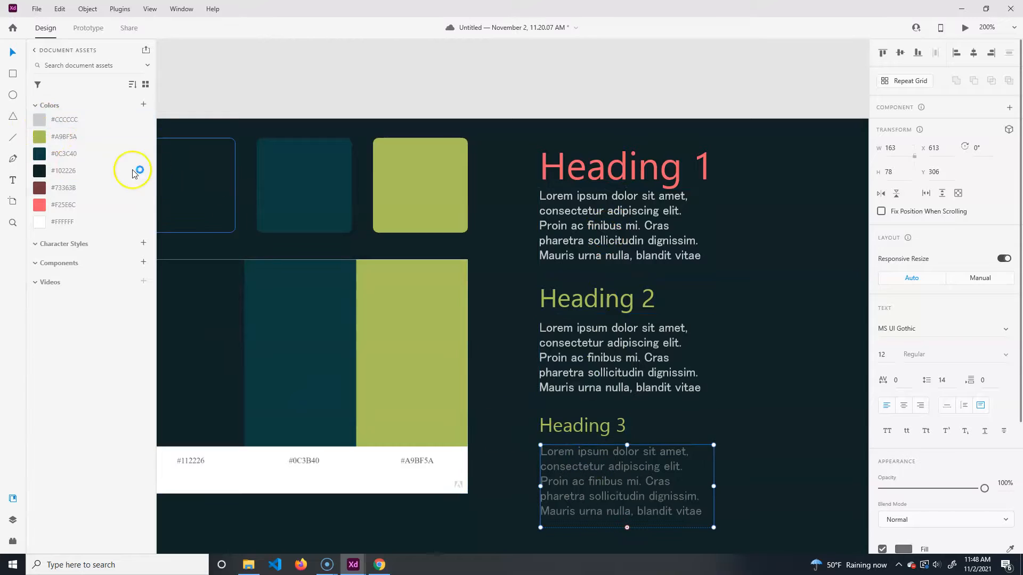
{"action": "left_click", "coordinate": [40, 119]}
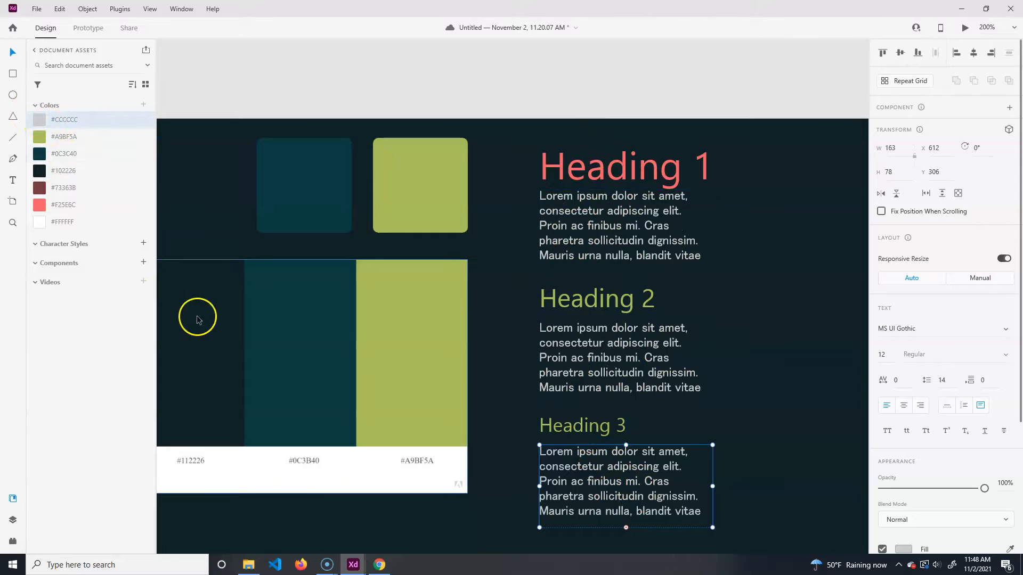
- Save the Heading 1, Heading 2 and Heading 3 texts as separate character styles in the document assets
{"action": "left_click", "coordinate": [641, 179]}
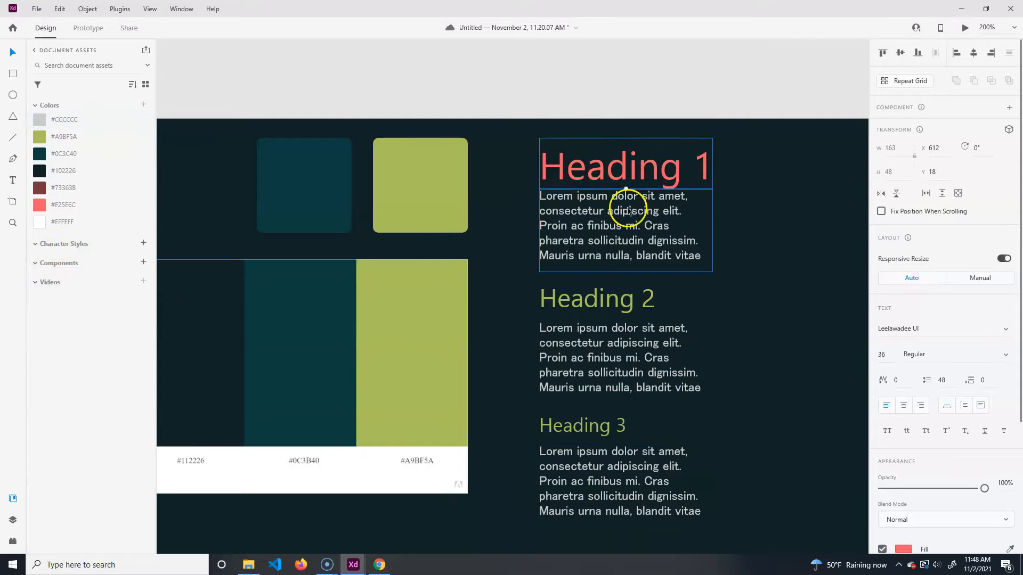
{"action": "left_click", "coordinate": [144, 244]}
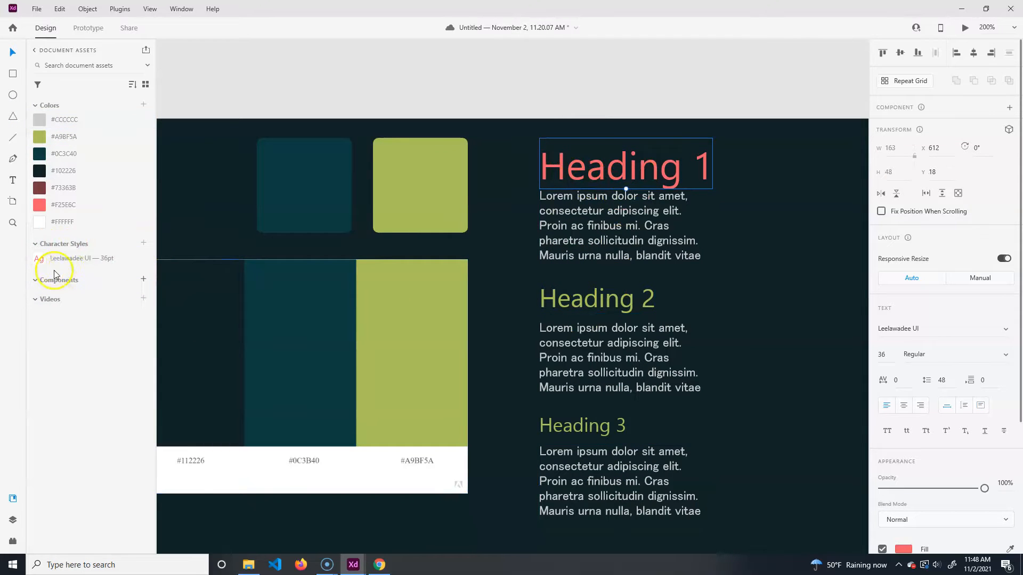
{"action": "left_click", "coordinate": [622, 300]}
{"action": "left_click", "coordinate": [143, 244]}
{"action": "left_click", "coordinate": [567, 430]}
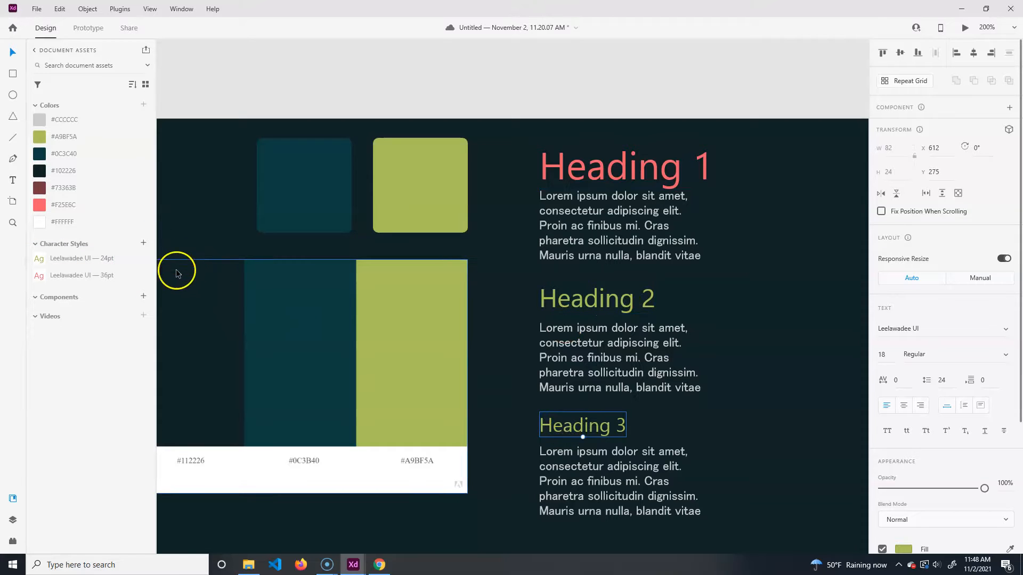
{"action": "left_click", "coordinate": [144, 243]}
- Save the paragraph below Heading 1 as a character style and order the character styles by size from 36pt down to 12pt
{"action": "left_click", "coordinate": [650, 240]}
{"action": "left_click", "coordinate": [144, 243]}
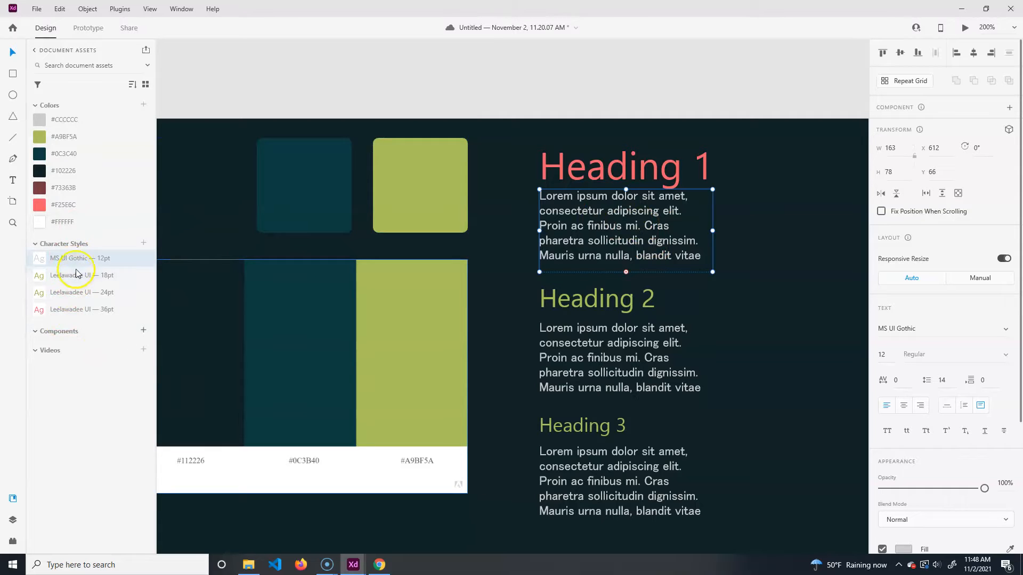
{"action": "left_click_drag", "start_coordinate": [44, 318], "coordinate": [48, 257]}
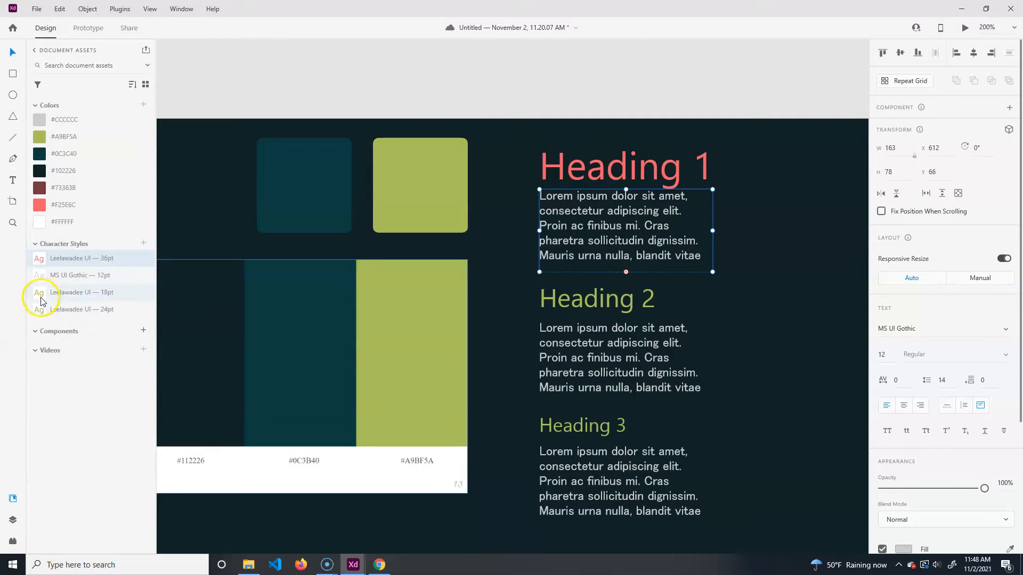
{"action": "mouse_move", "coordinate": [41, 305]}
{"action": "left_mouse_down"}
{"action": "mouse_move", "coordinate": [33, 308]}
{"action": "mouse_move", "coordinate": [50, 270]}
{"action": "mouse_move", "coordinate": [42, 293]}
{"action": "left_mouse_up"}
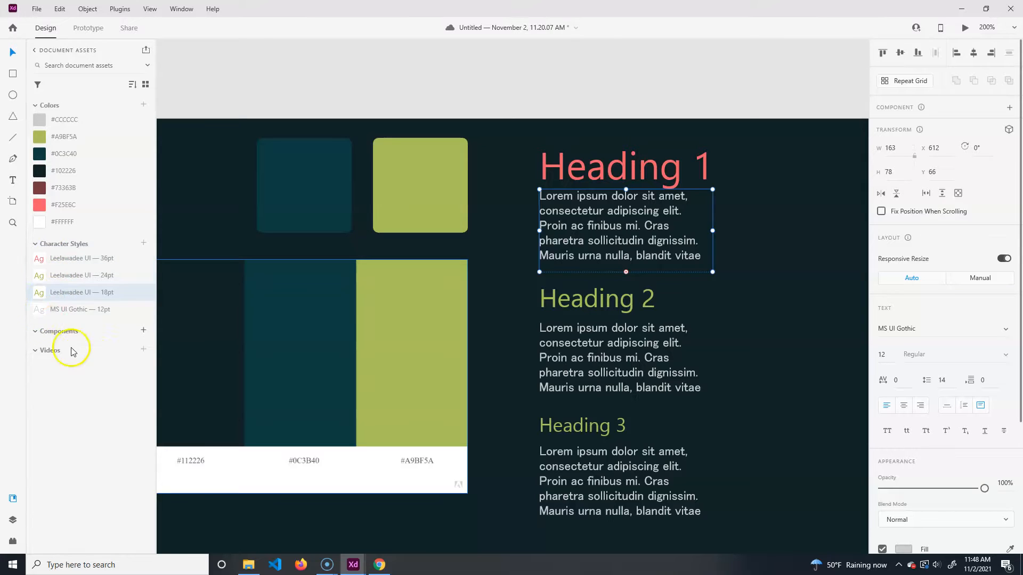
- Rename the Leelawadee UI 36pt character style to H1 and the 24pt character style to H2
{"action": "double_click", "coordinate": [91, 260]}
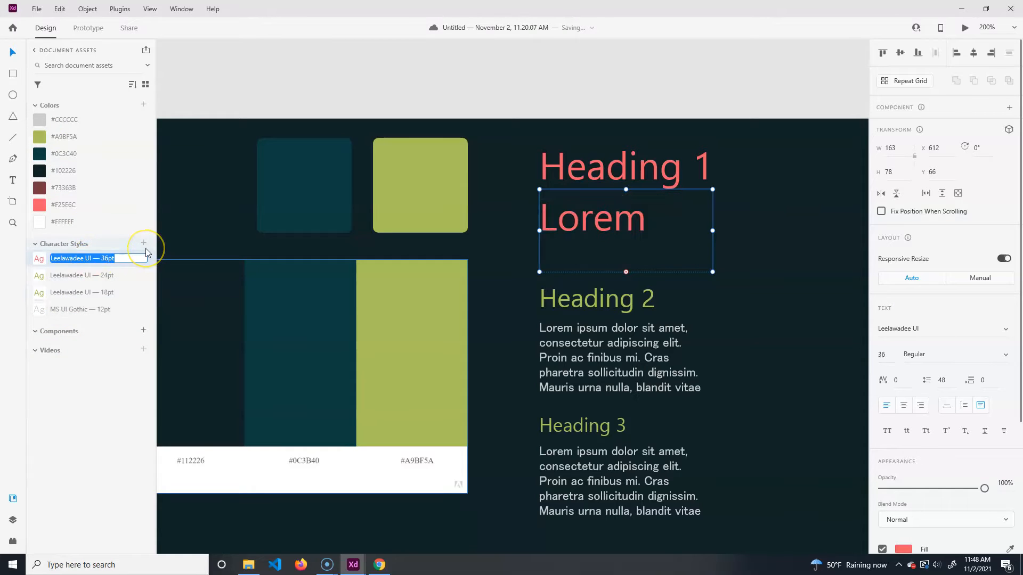
{"action": "type", "text": "H1"}
{"action": "key", "text": "Return"}
{"action": "left_click", "coordinate": [87, 276]}
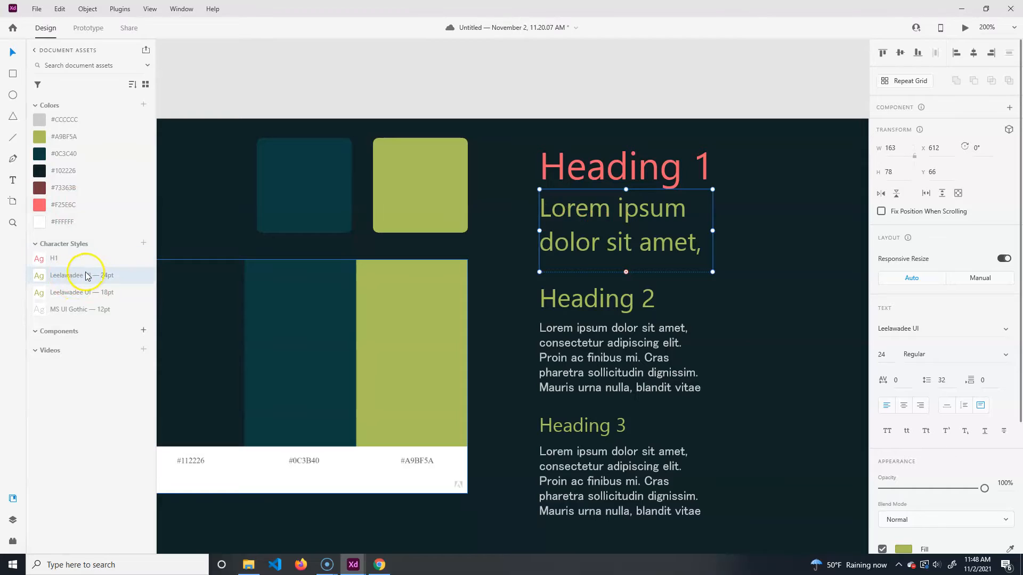
{"action": "double_click", "coordinate": [87, 275]}
{"action": "type", "text": "H2"}
{"action": "key", "text": "Return"}
- Rename the Leelawadee UI 18pt character style to H3 and the MS UI Gothic 12pt character style to Body
{"action": "double_click", "coordinate": [96, 294]}
{"action": "type", "text": "H"}
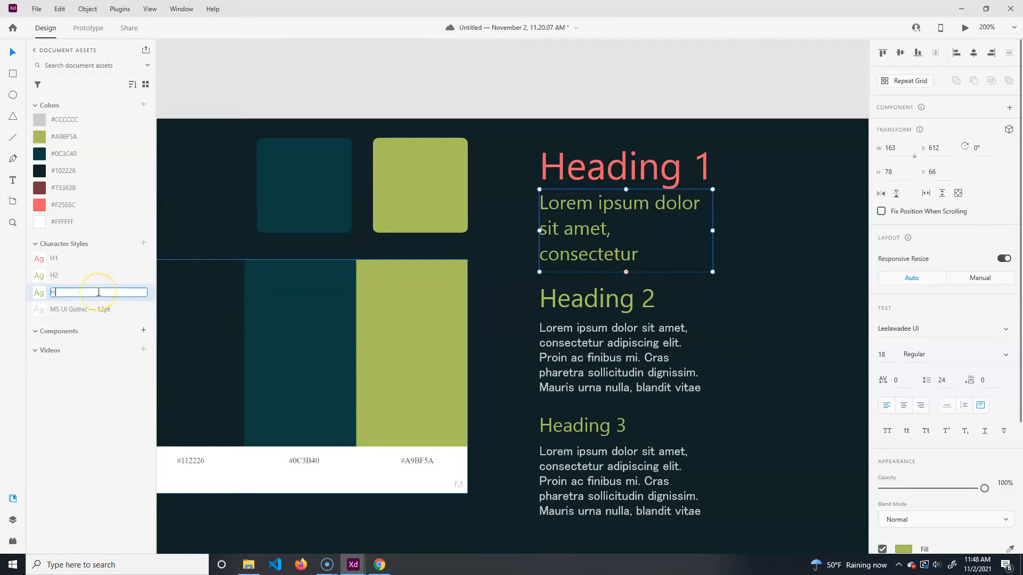
{"action": "key", "text": "Return"}
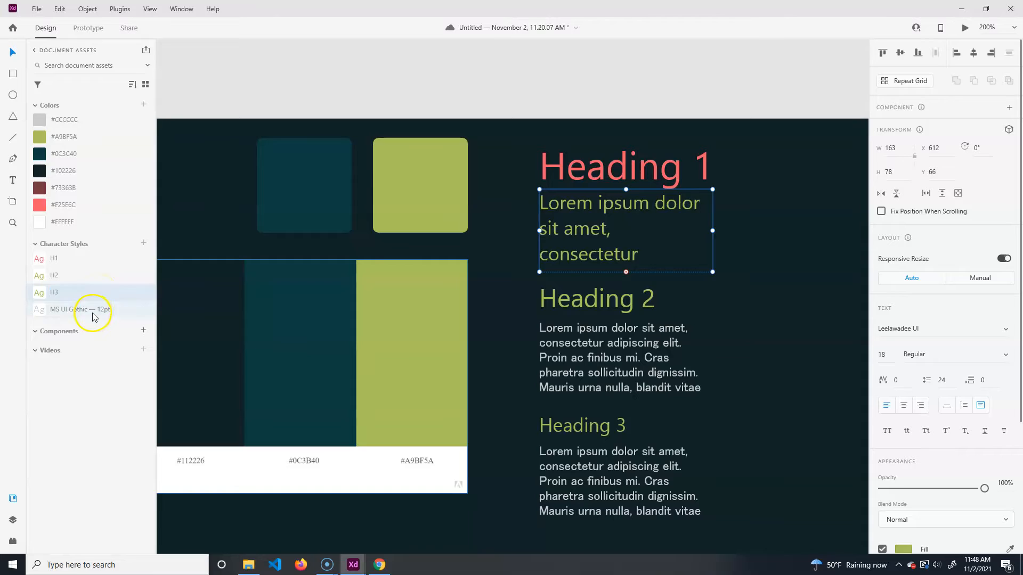
{"action": "double_click", "coordinate": [94, 309]}
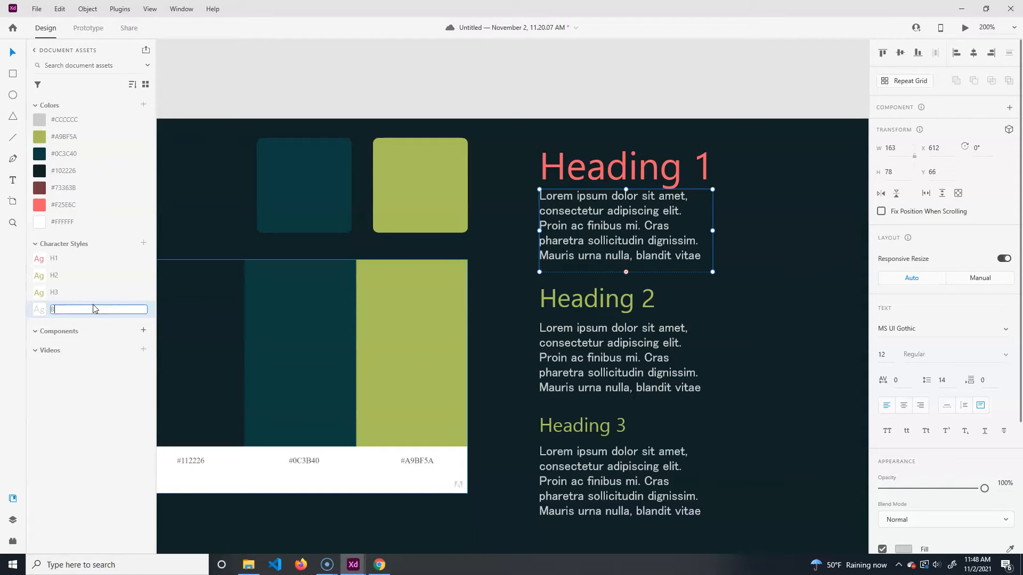
{"action": "key", "text": "Return"}
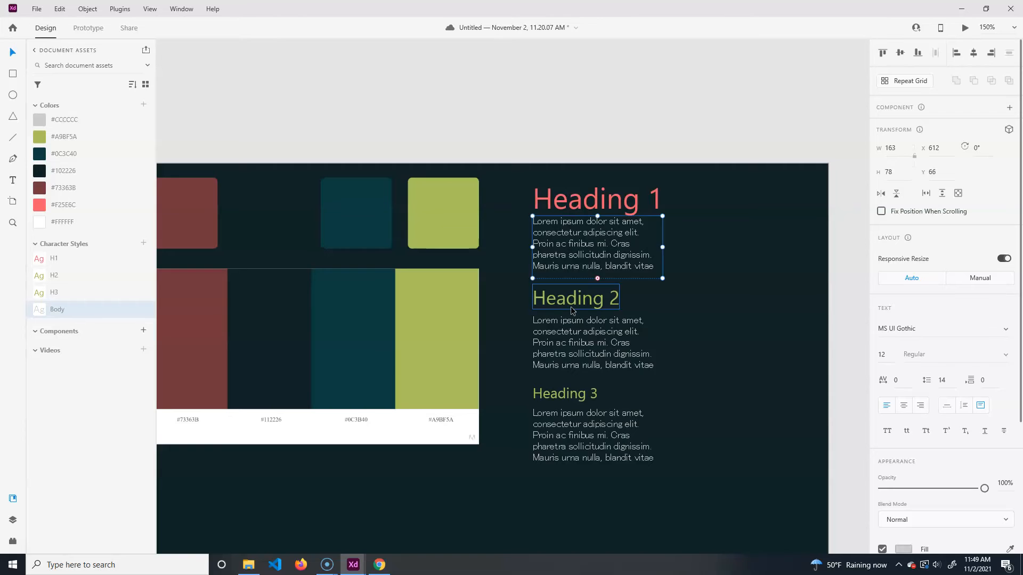
- Select the color palette image with the hex labels below the rounded swatches
{"action": "left_click_drag", "start_coordinate": [570, 306], "coordinate": [371, 373]}
{"action": "left_click_drag", "start_coordinate": [324, 423], "coordinate": [398, 397]}
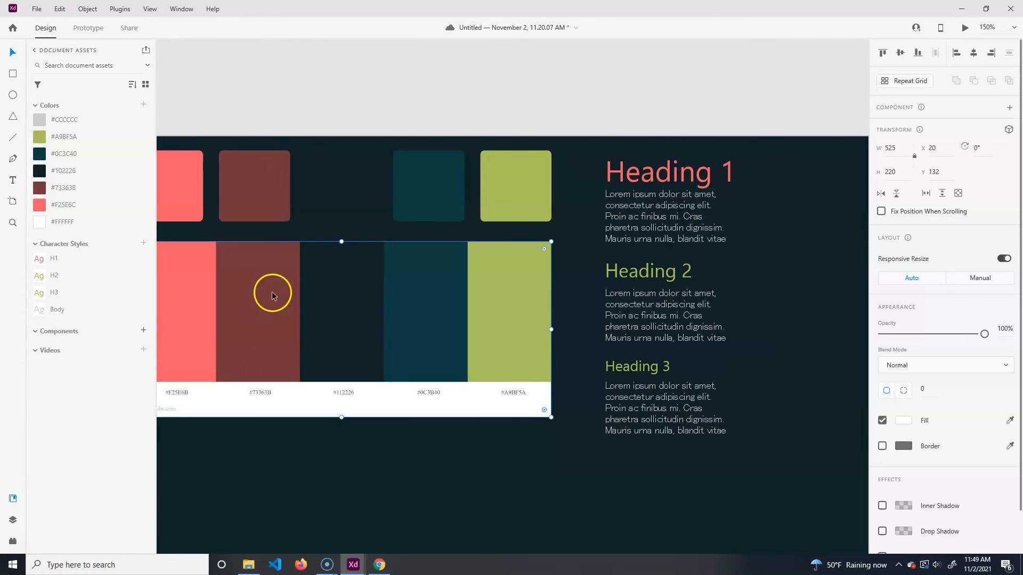